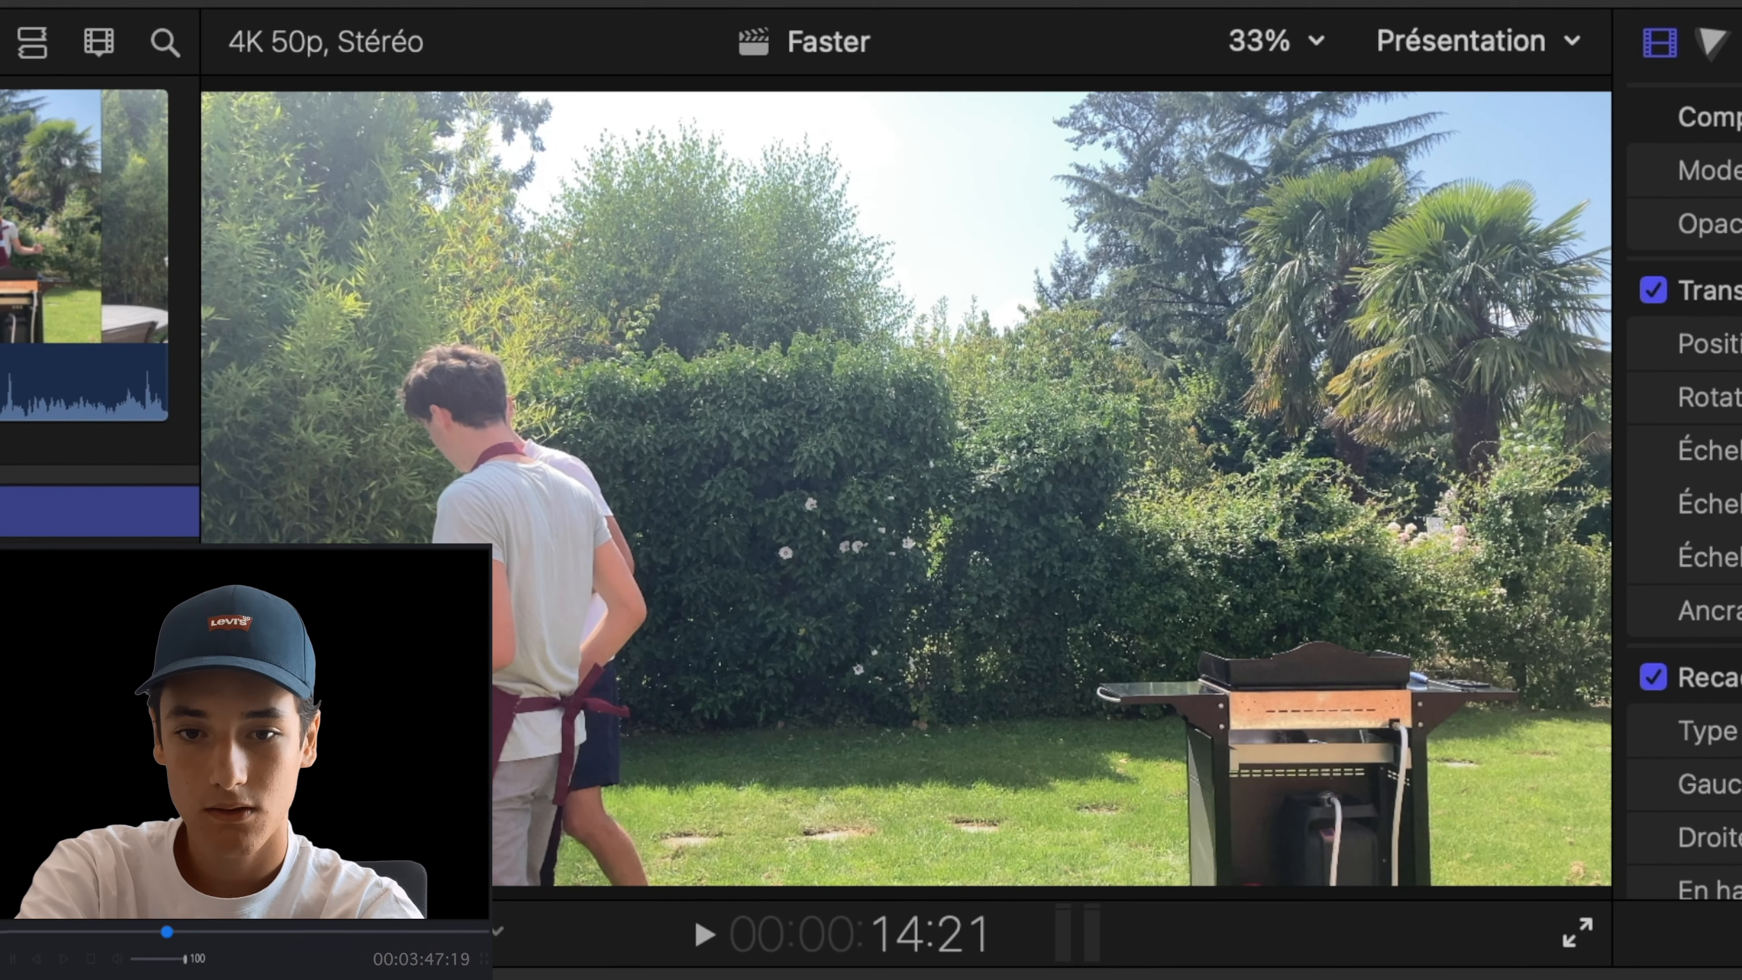
# - Trim the smoke effect clip to end with the barbecue footage beneath it and set its blend mode to Ajouter
pyautogui.press('space')
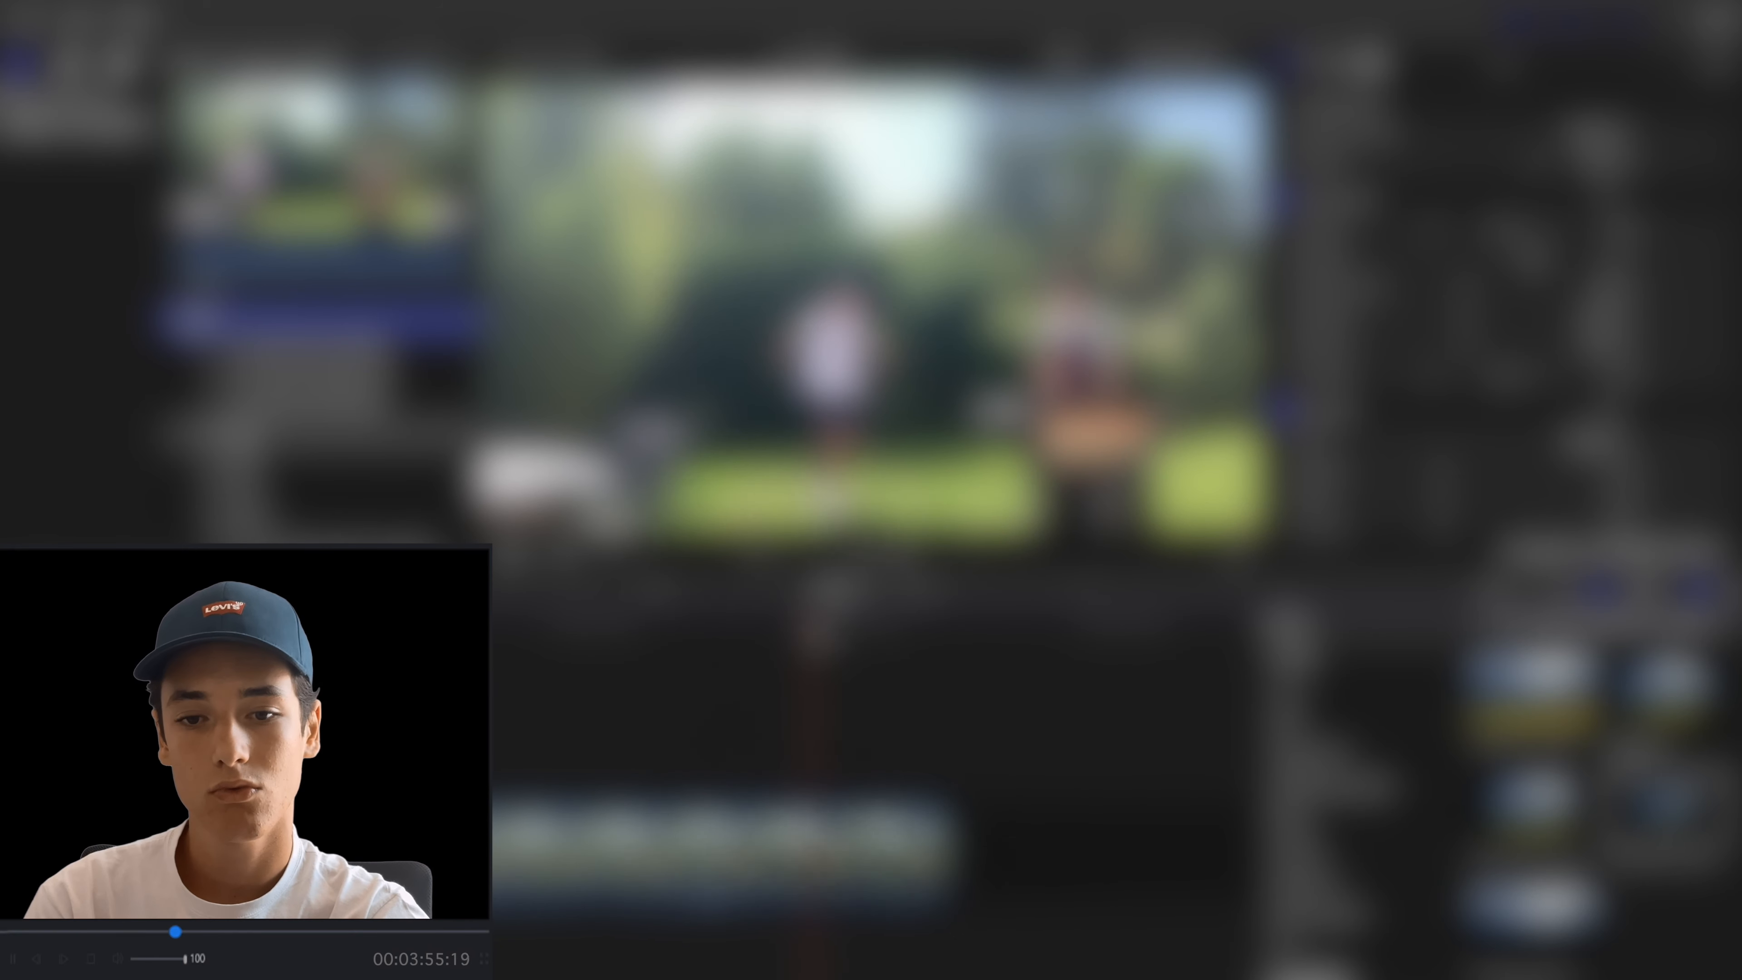
pyautogui.moveTo(834, 623); pyautogui.dragTo(878, 620)
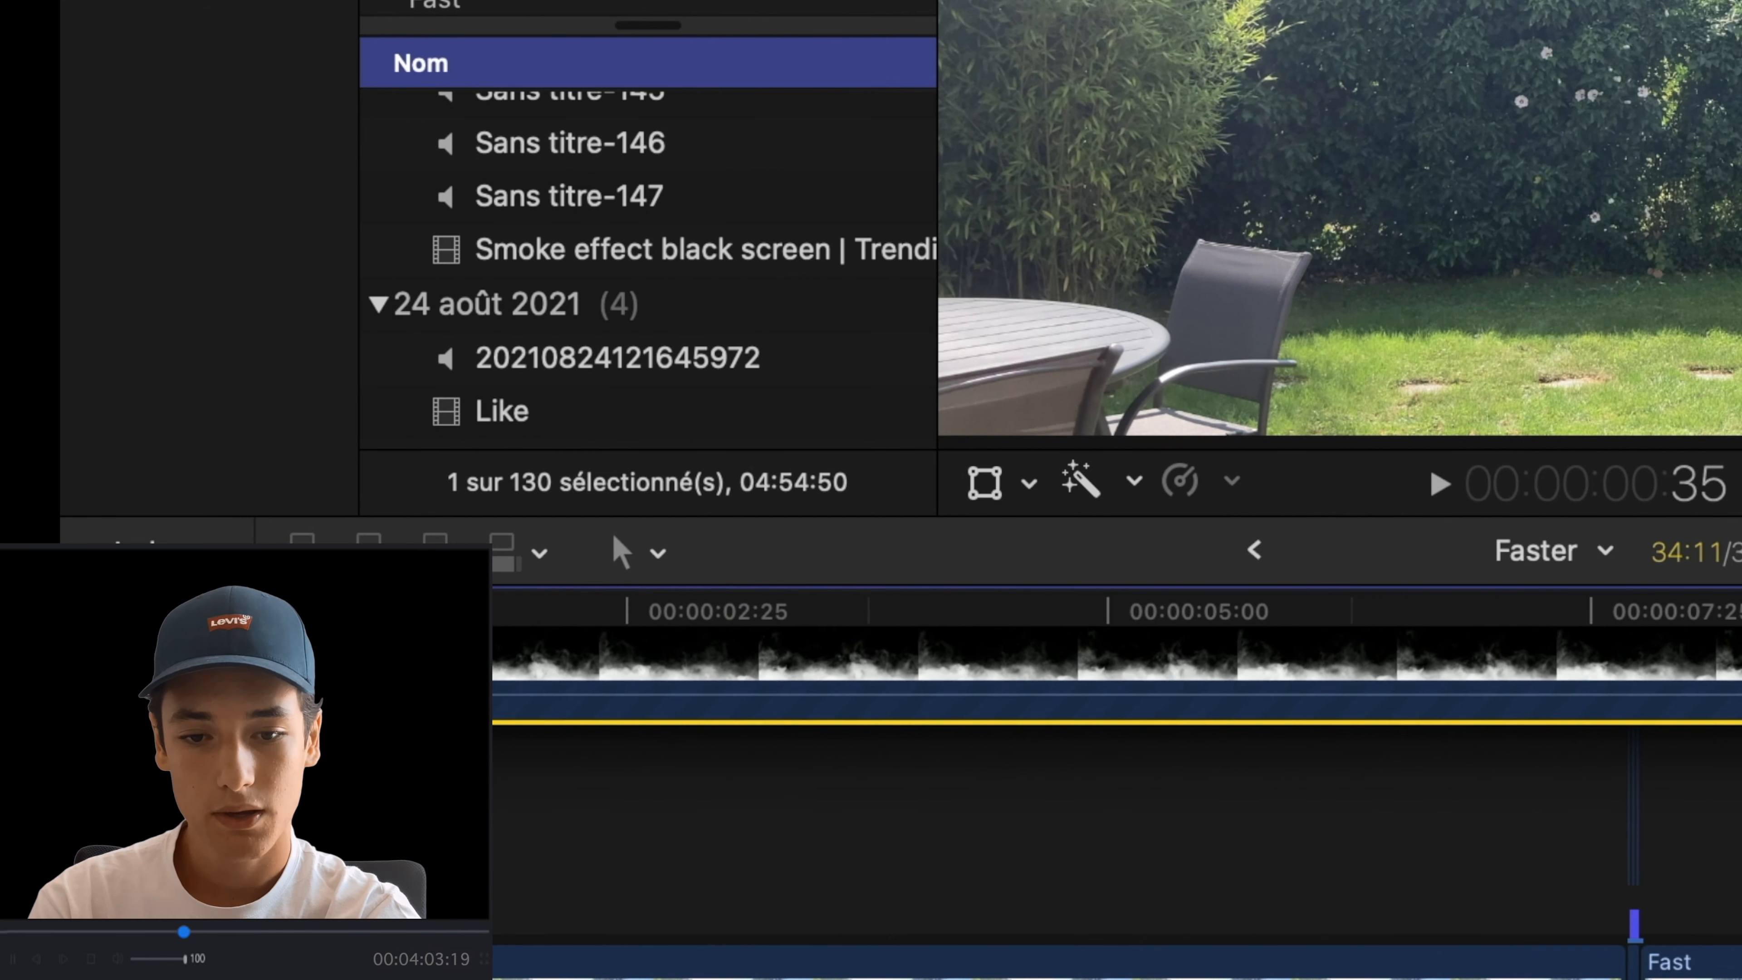
pyautogui.press('super+minus')
pyautogui.press('super+minus')
pyautogui.press('super+minus')
pyautogui.press('super+minus')
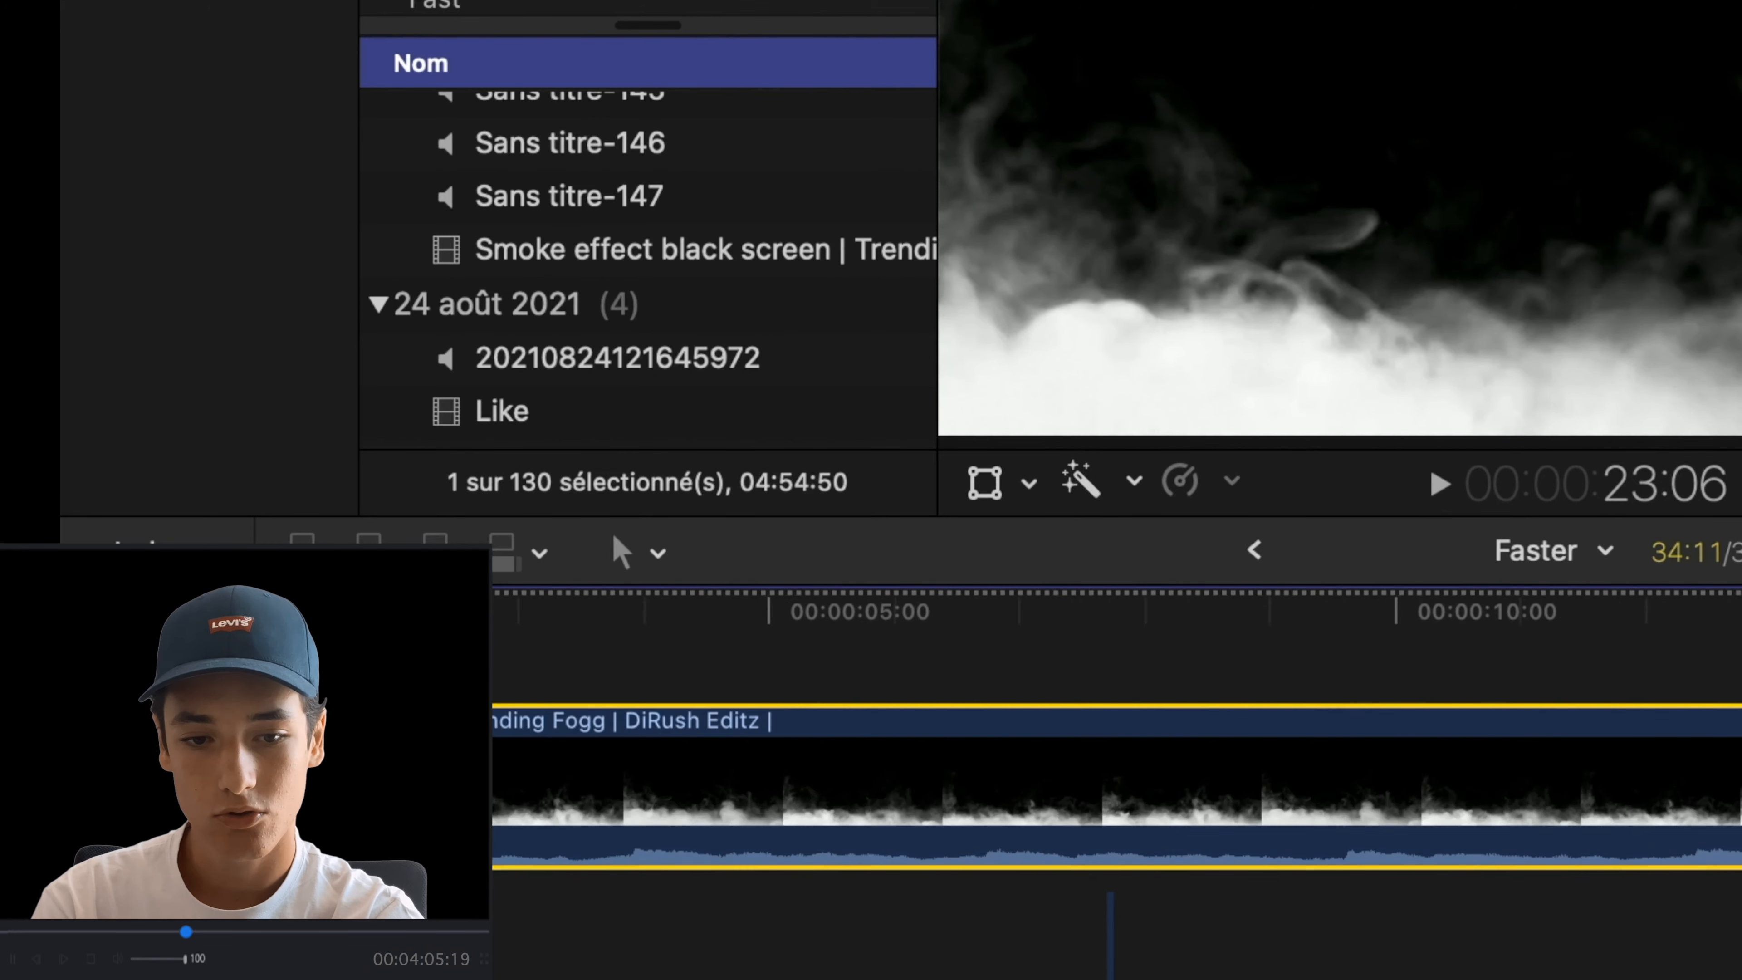
pyautogui.moveTo(1293, 755); pyautogui.dragTo(933, 765)
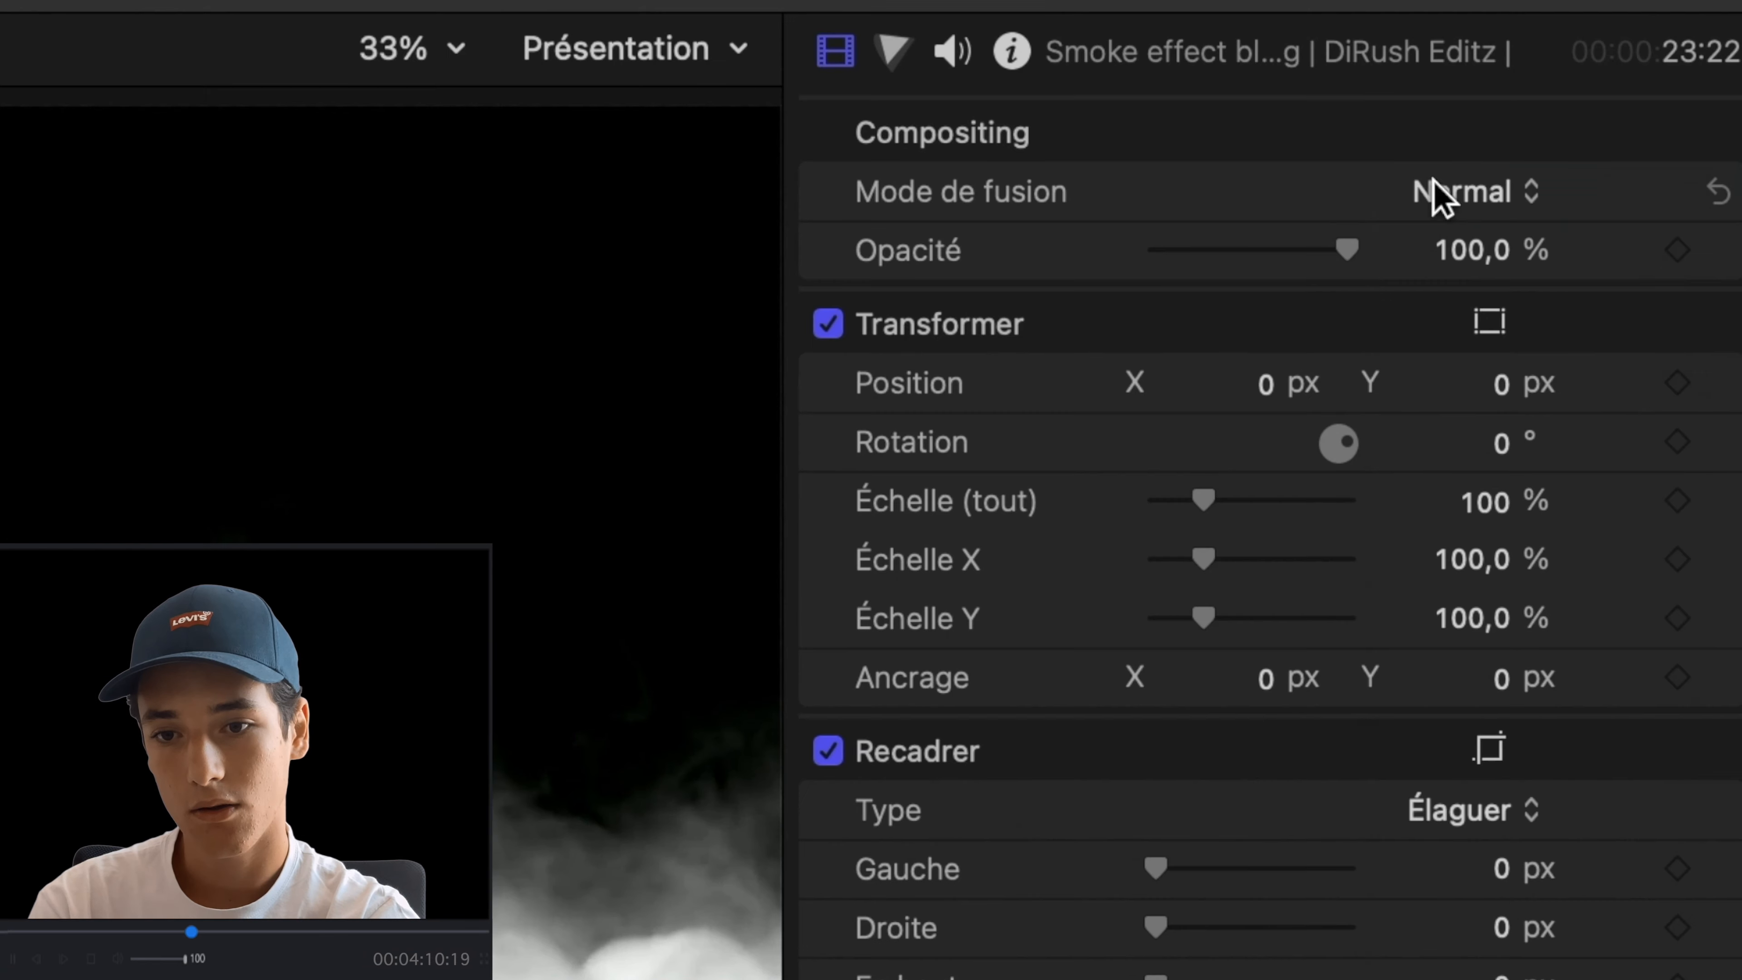
pyautogui.click(1585, 138)
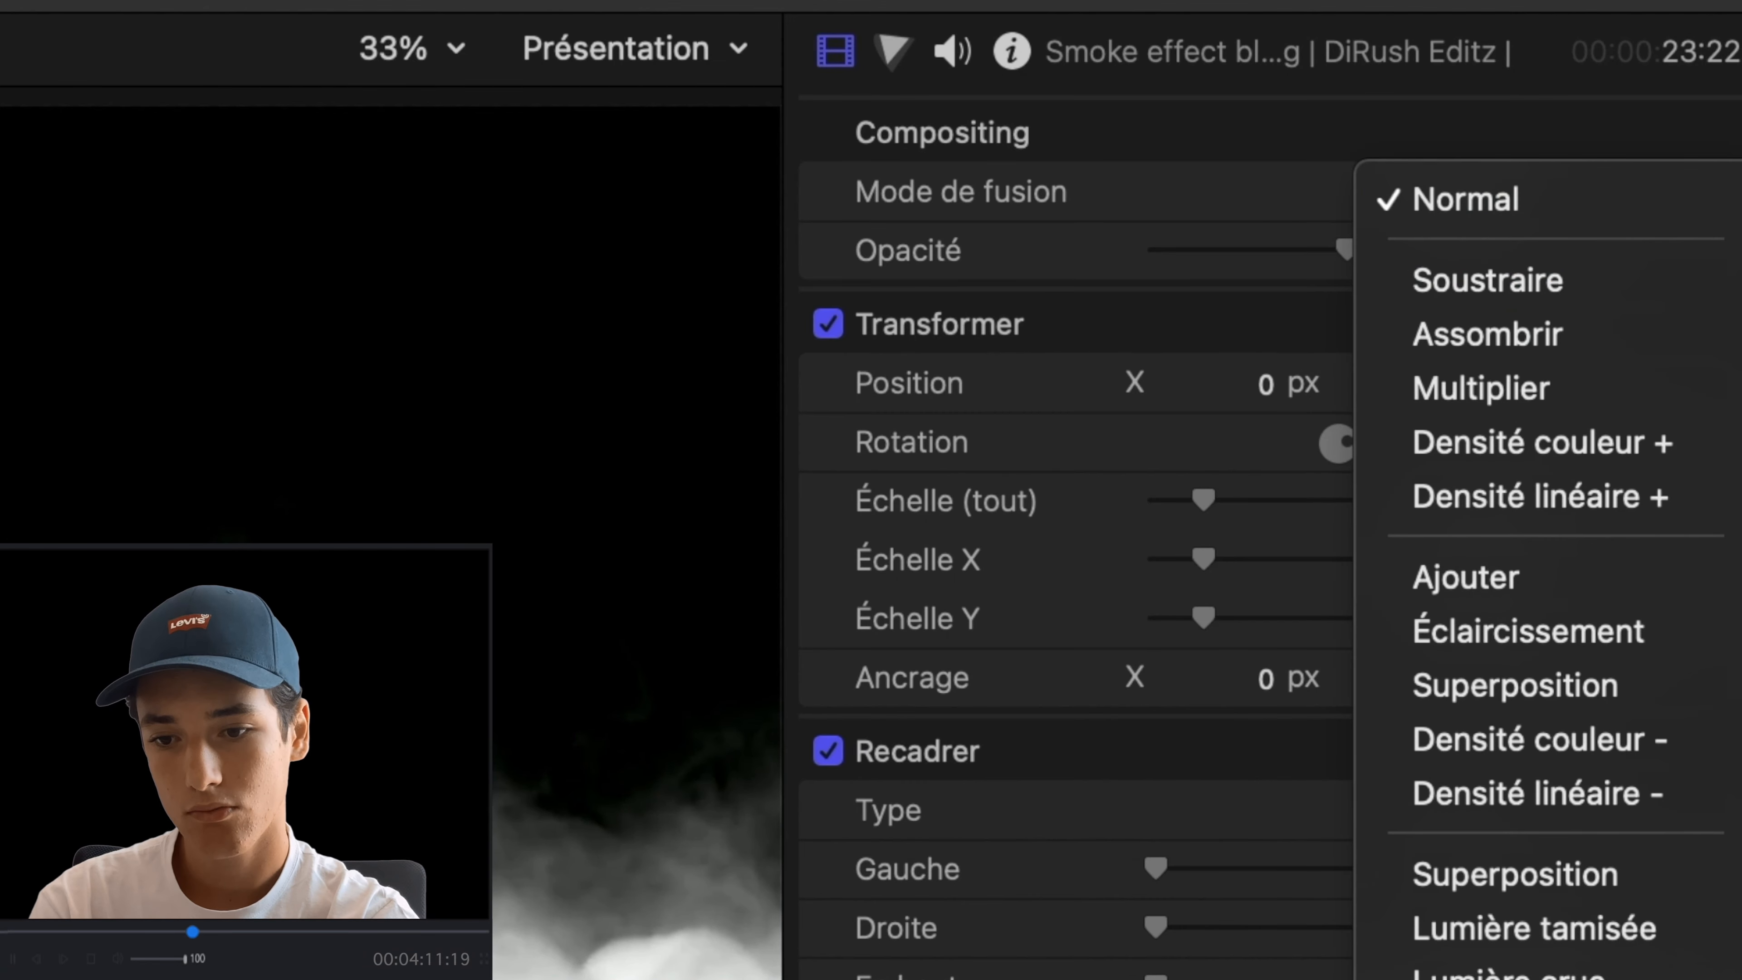
pyautogui.click(1413, 577)
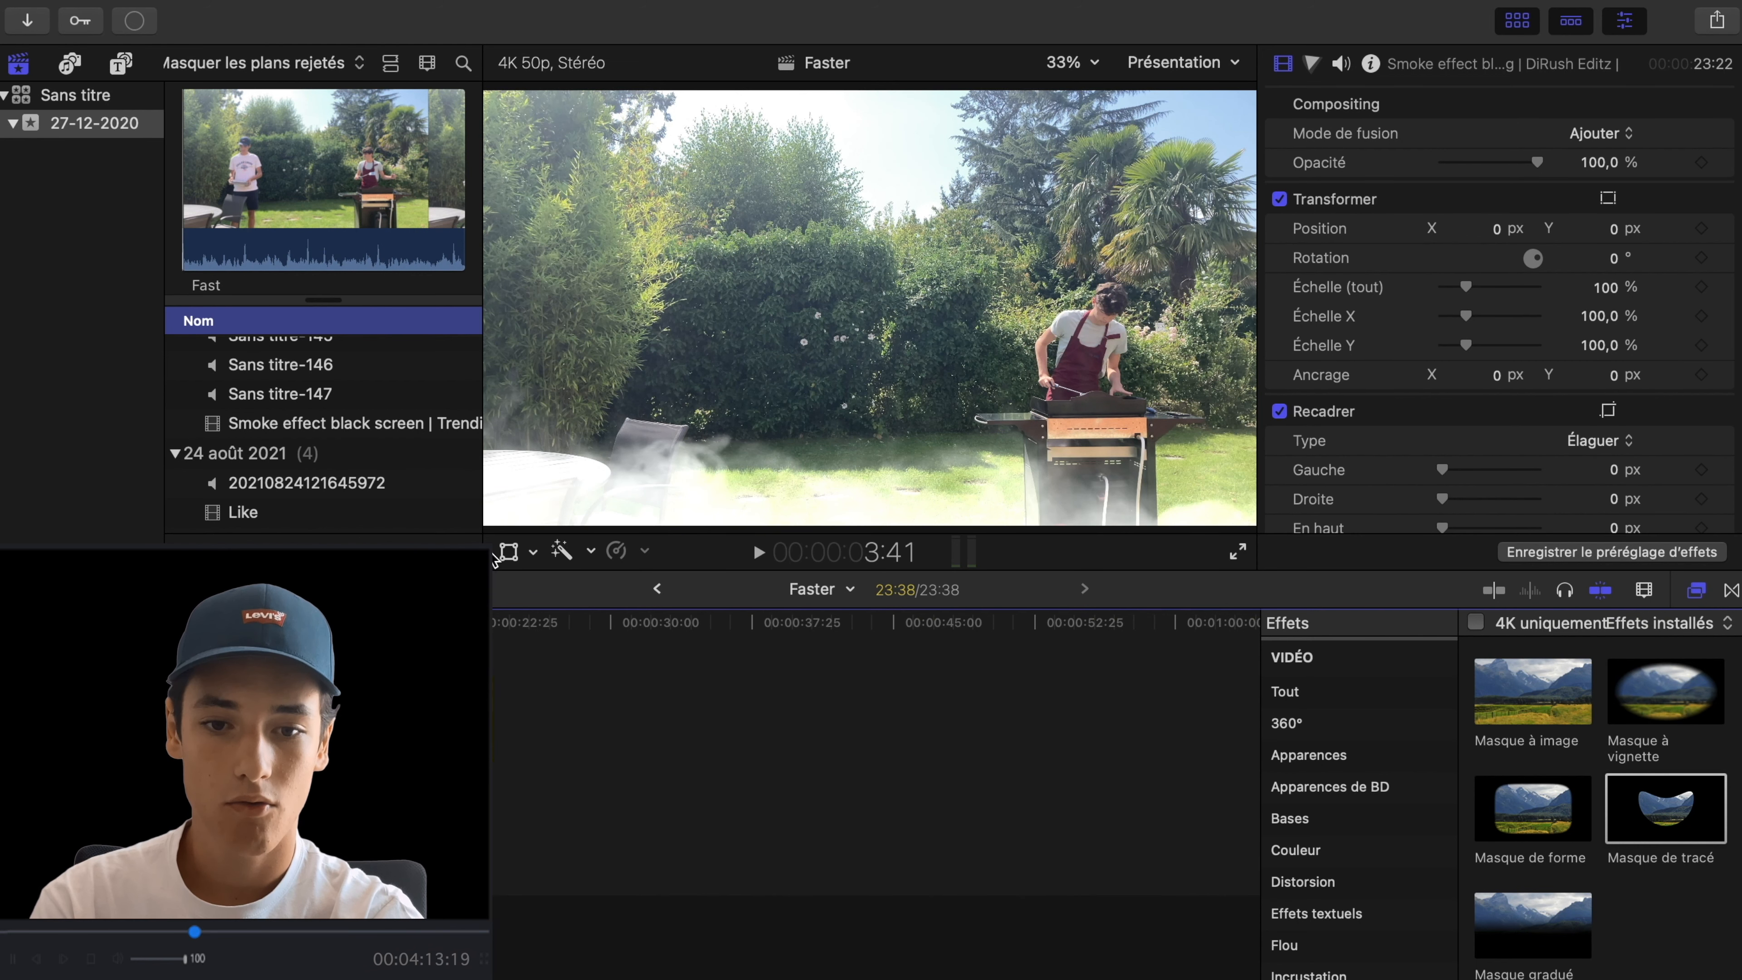
# - Scale the smoke effect clip to about 42 %, rotate it to about 1,9° and move it over the barbecue
pyautogui.click(508, 551)
pyautogui.moveTo(918, 309); pyautogui.dragTo(923, 304)
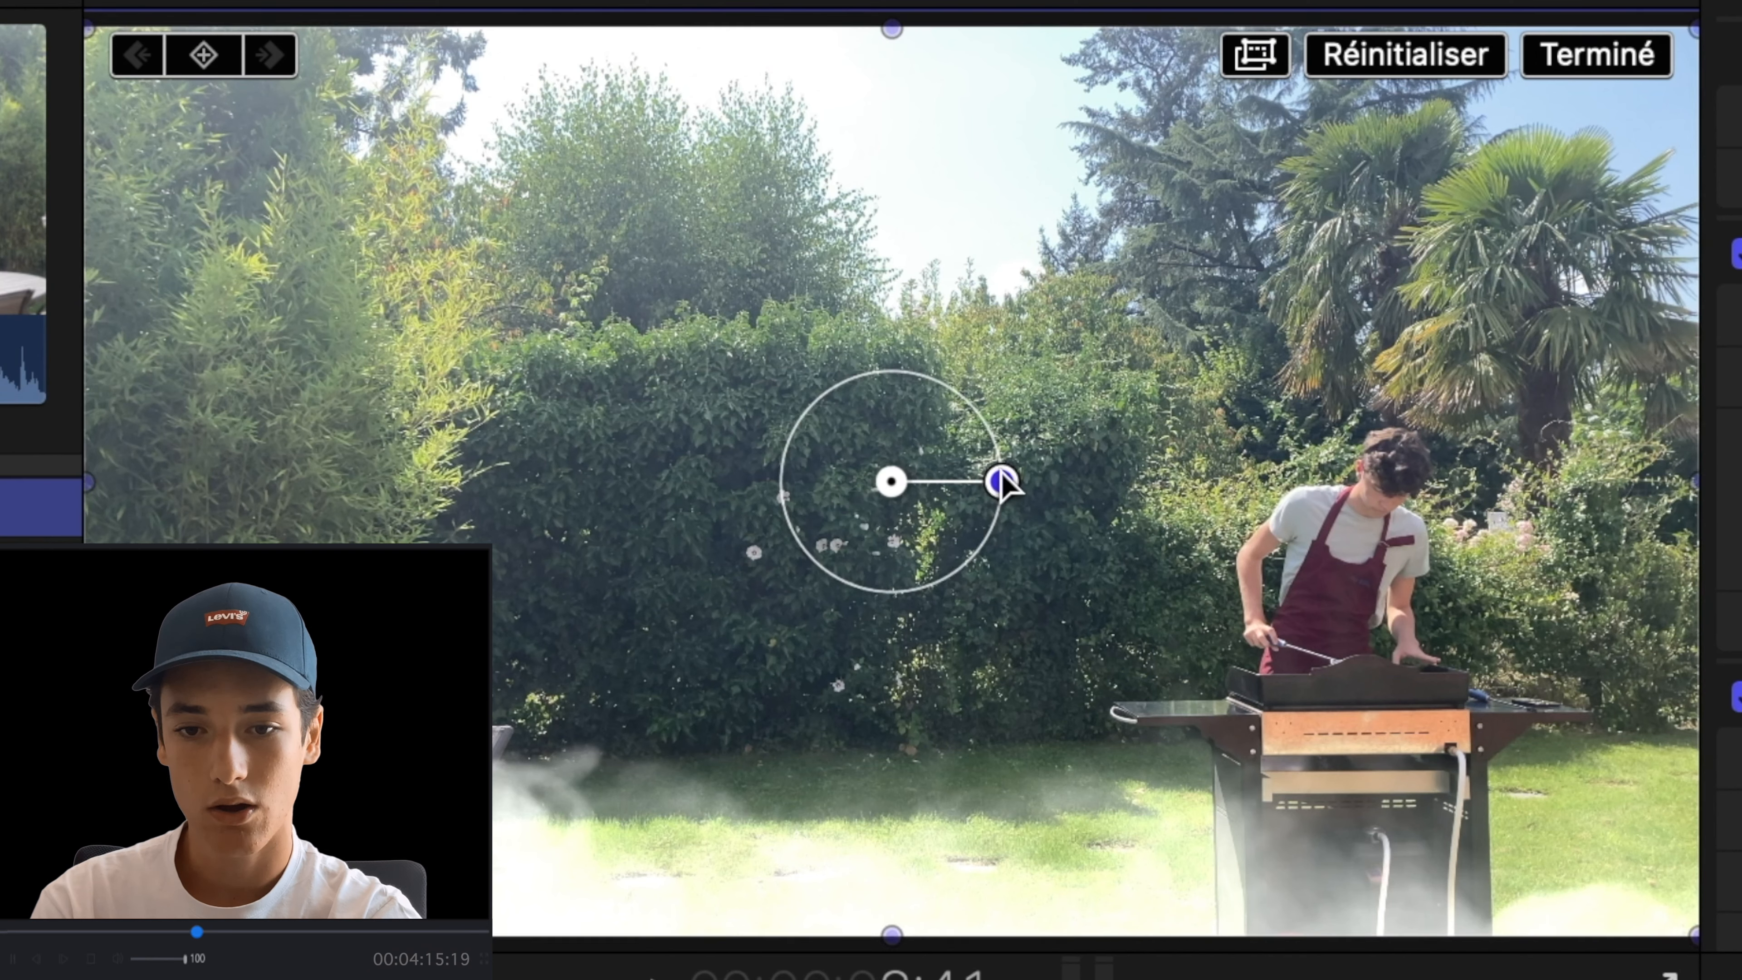
pyautogui.moveTo(1003, 474); pyautogui.dragTo(996, 484)
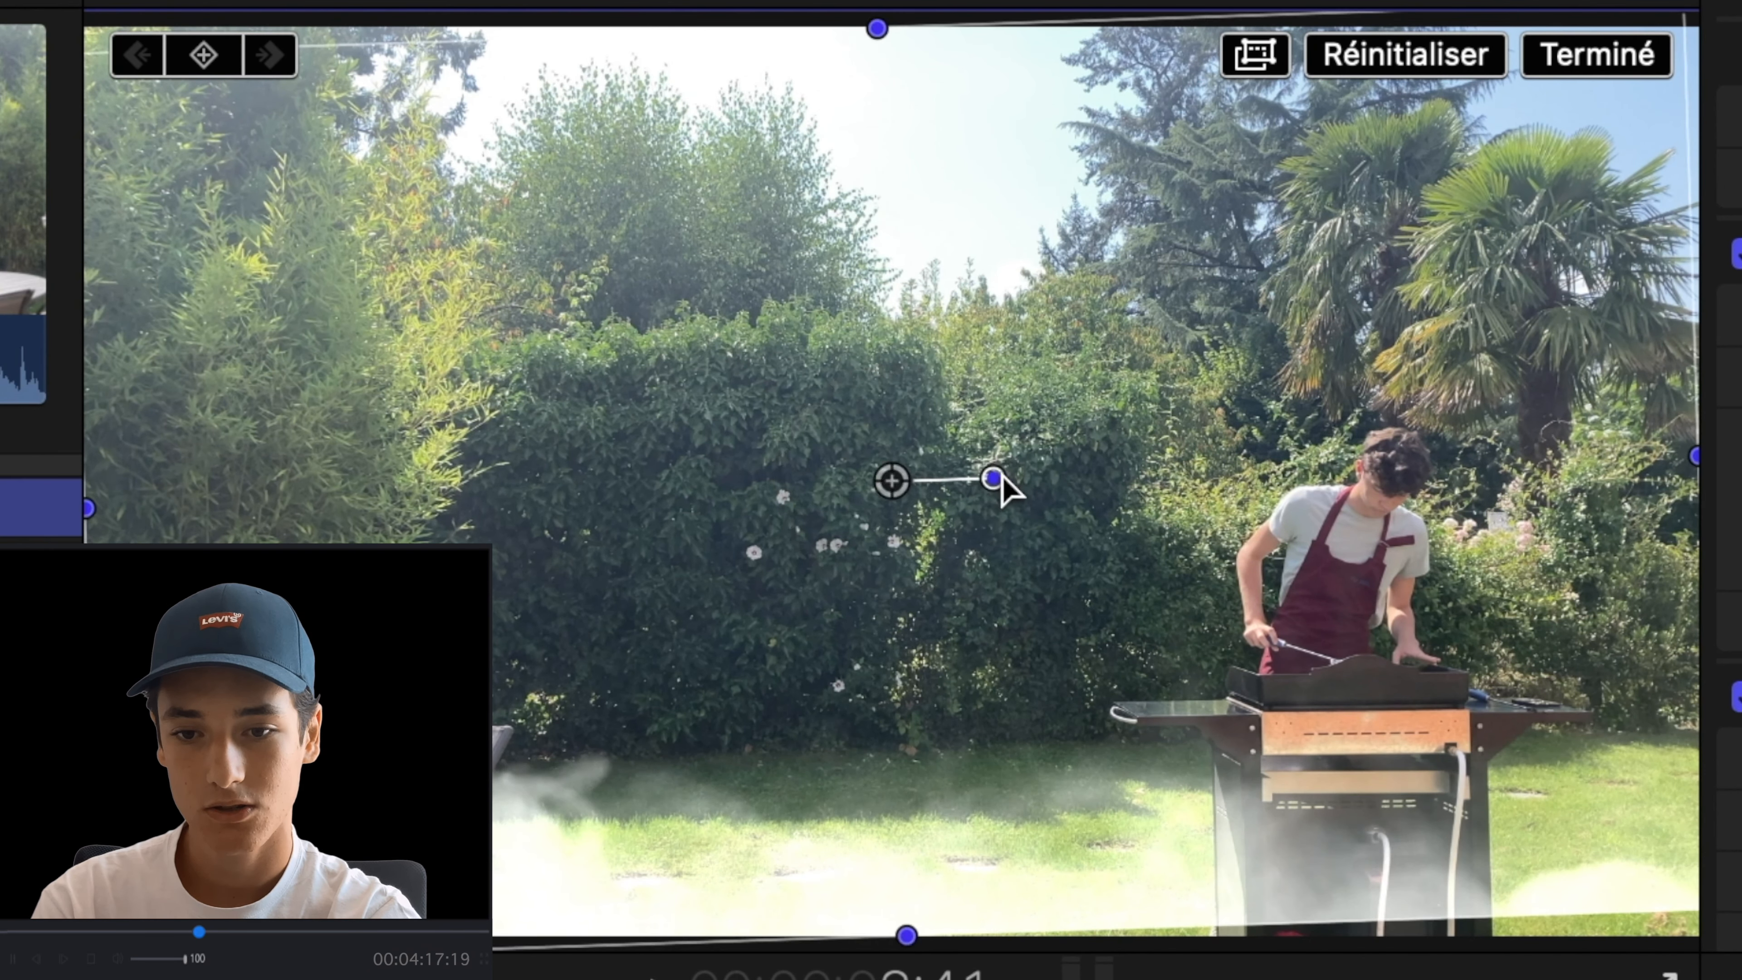
pyautogui.moveTo(953, 682); pyautogui.dragTo(1240, 451)
pyautogui.moveTo(1614, 286); pyautogui.dragTo(1613, 364)
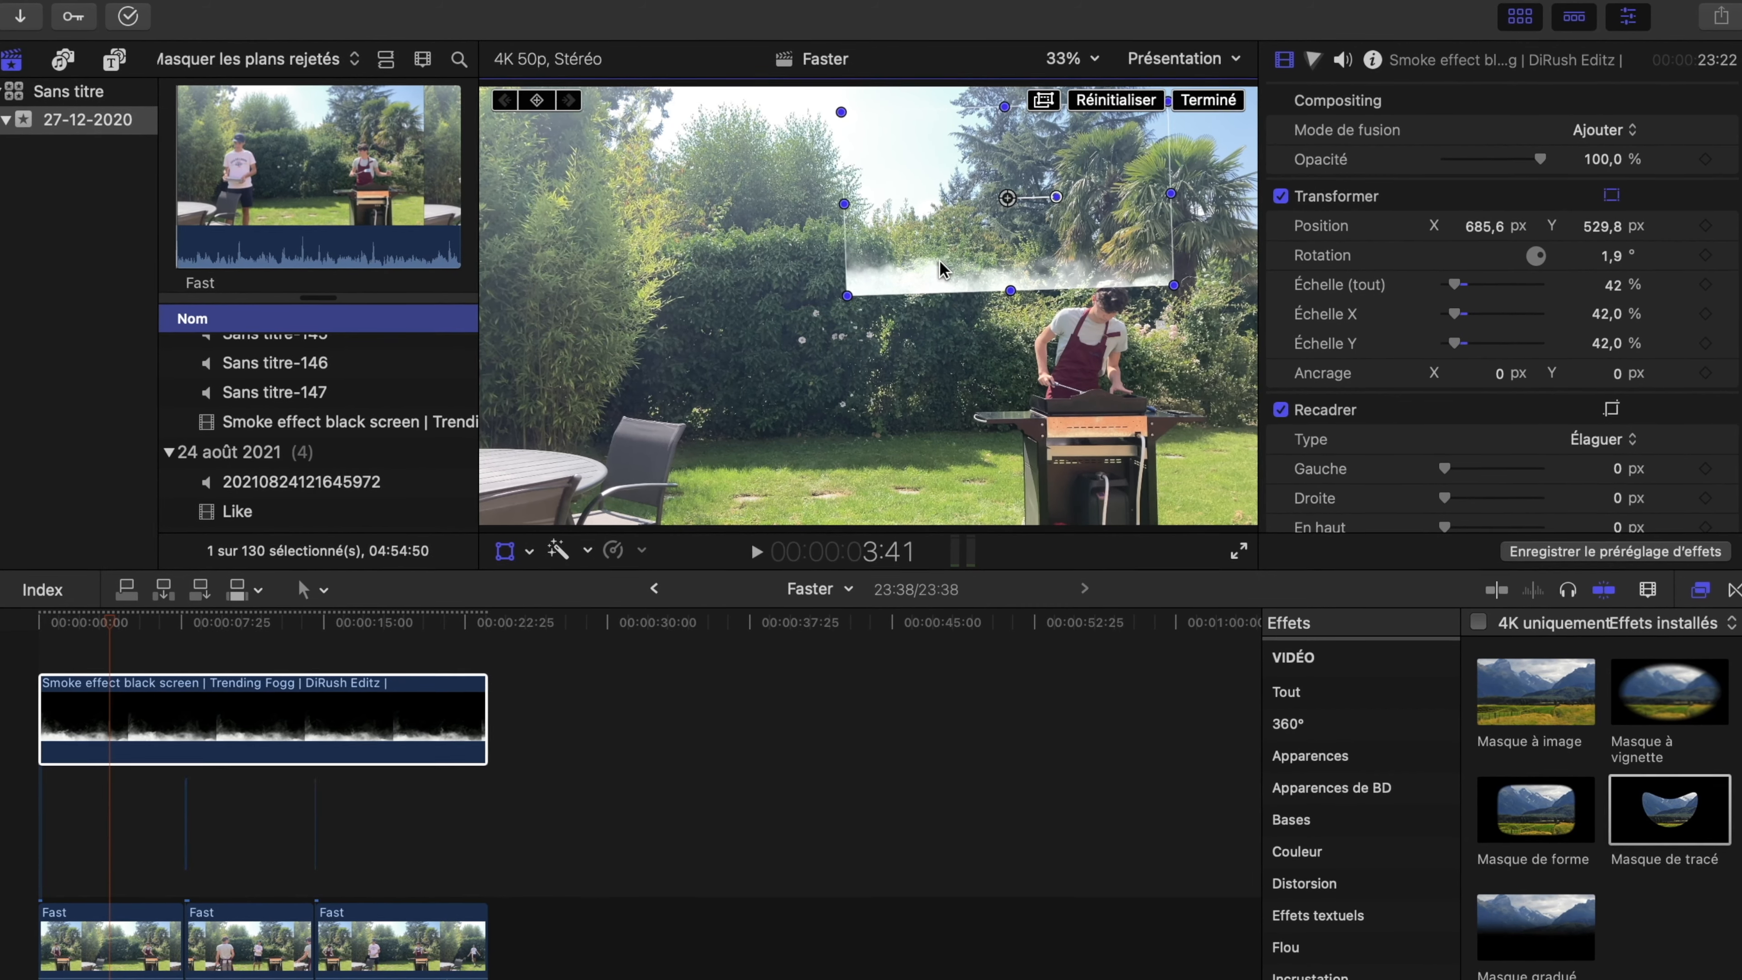
pyautogui.moveTo(1053, 418); pyautogui.dragTo(1174, 678)
# - Fine-tune the smoke along the griddle at 100 % view, to about X 931,5 px, Y -75,3 px and rotation 0,8°
pyautogui.click(1070, 54)
pyautogui.click(1103, 201)
pyautogui.moveTo(1214, 303); pyautogui.dragTo(1229, 308)
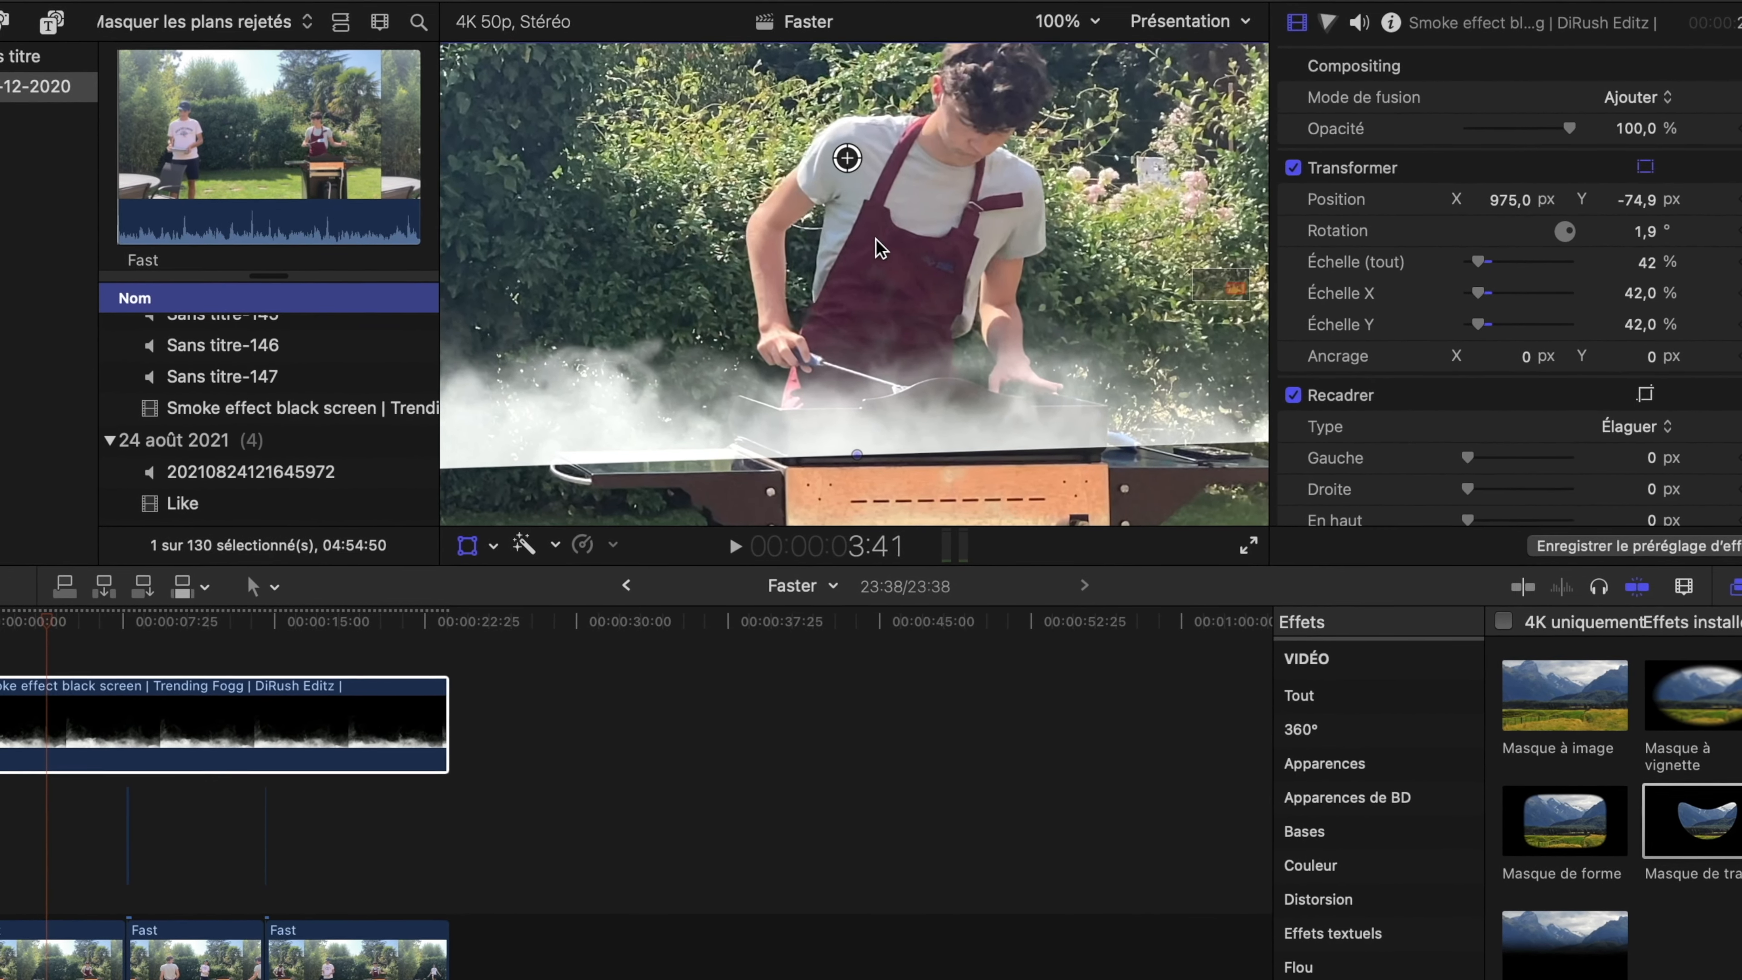
pyautogui.moveTo(876, 239); pyautogui.dragTo(883, 245)
pyautogui.moveTo(903, 164); pyautogui.dragTo(903, 165)
pyautogui.moveTo(960, 383); pyautogui.dragTo(917, 361)
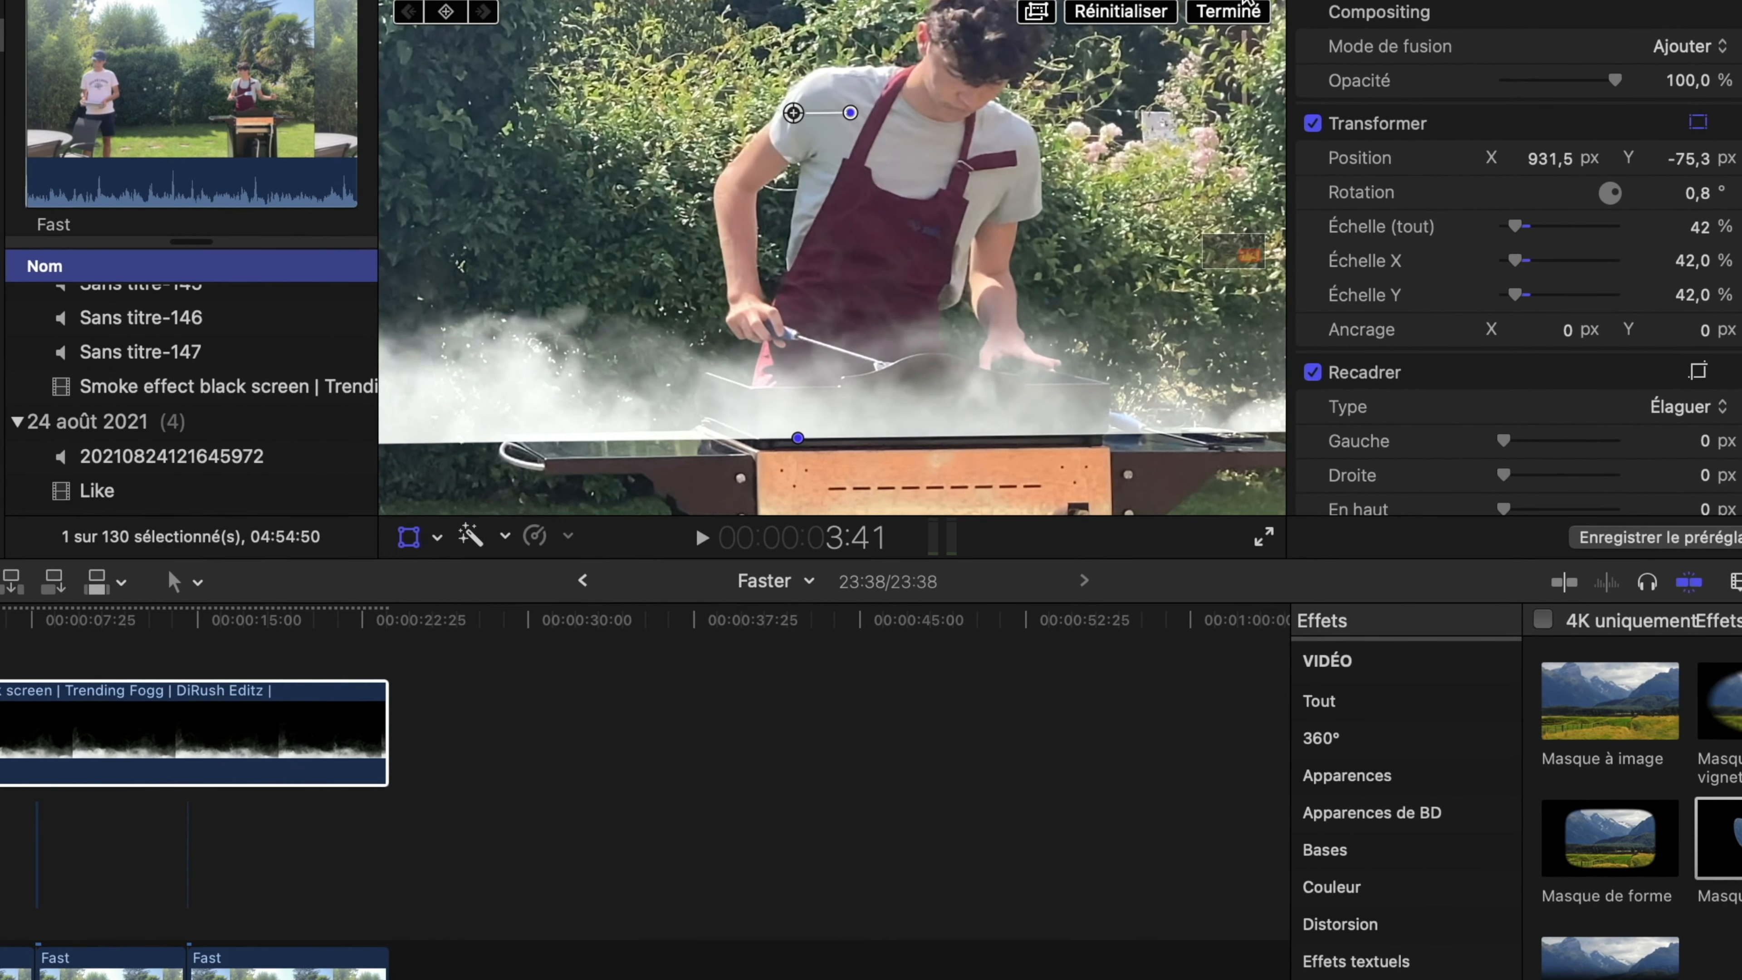
pyautogui.click(1224, 30)
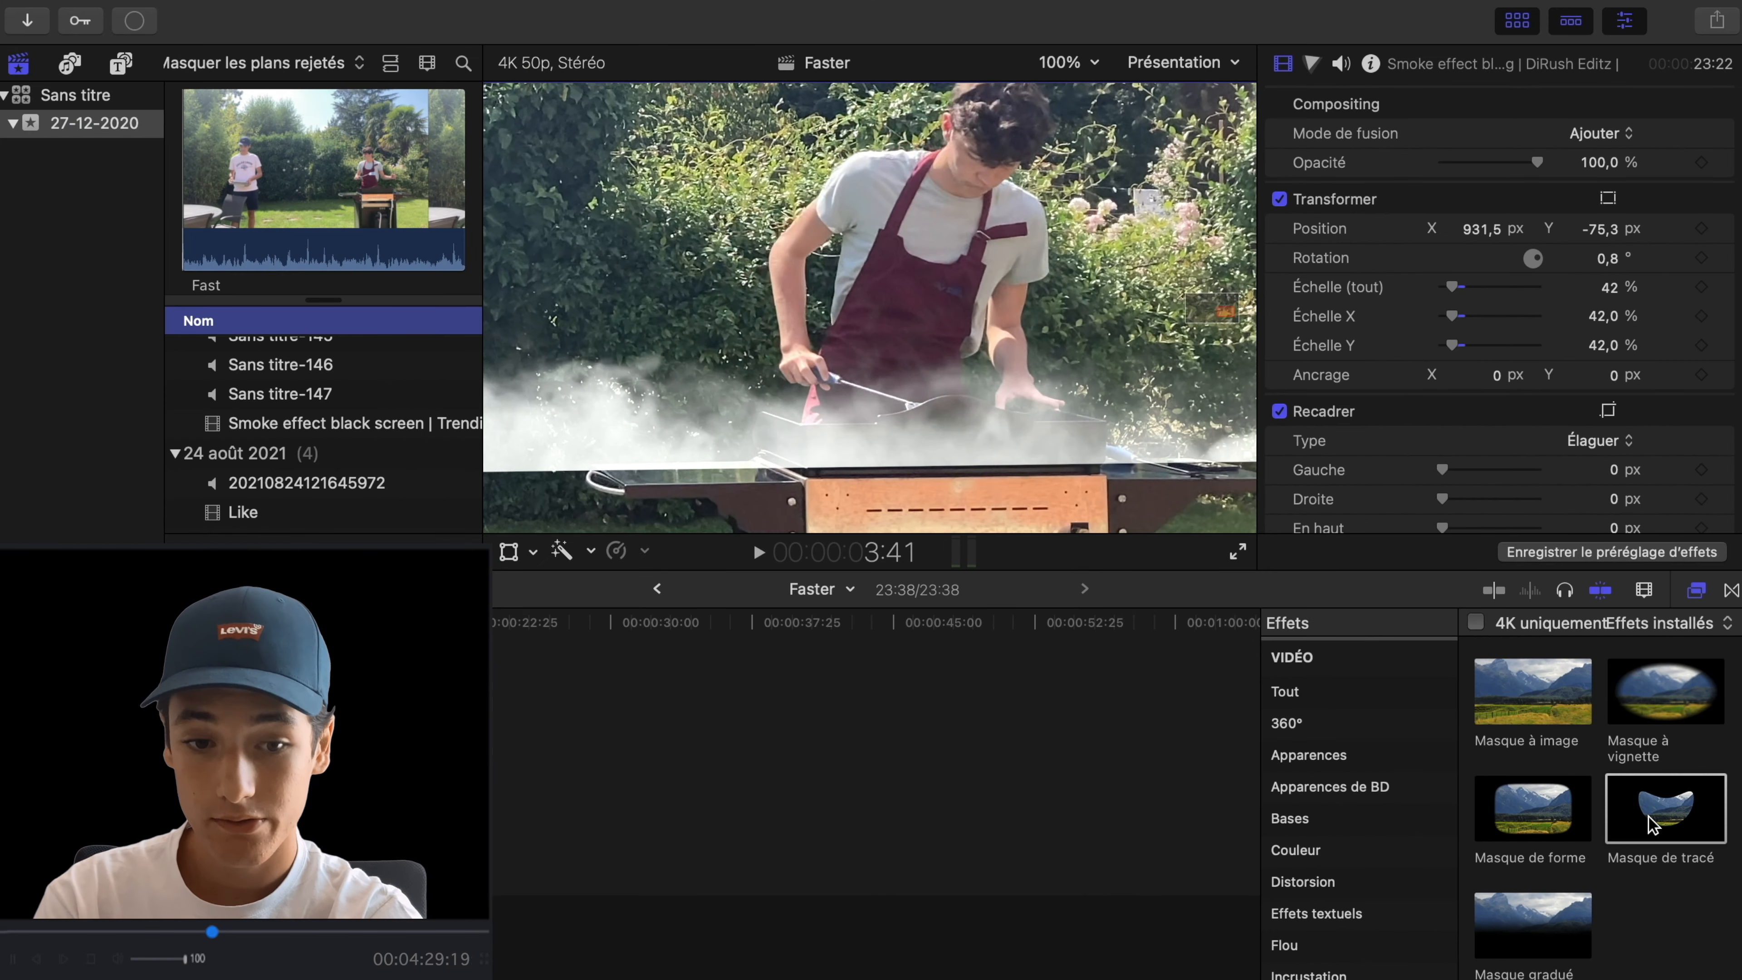
# - Apply a Masque de tracé to the smoke clip and trace it along the upper edge of the griddle
pyautogui.moveTo(1649, 817); pyautogui.dragTo(432, 727)
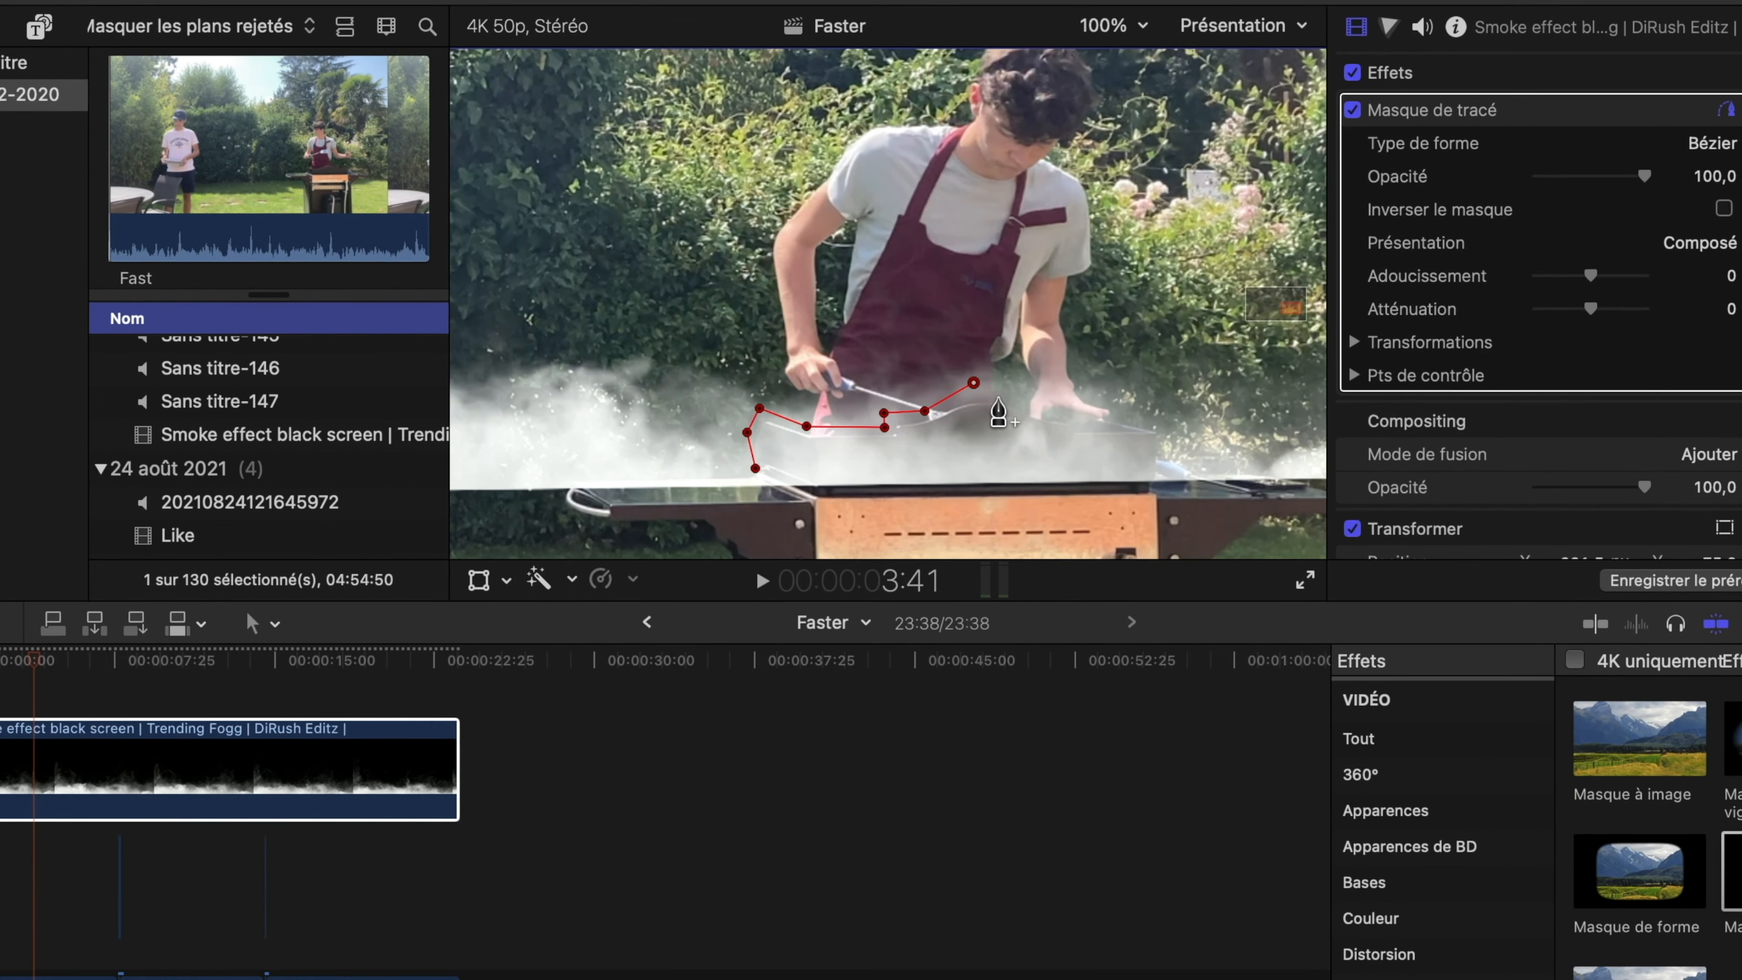
pyautogui.click(996, 391)
pyautogui.click(1040, 417)
pyautogui.click(1077, 425)
pyautogui.click(1127, 421)
pyautogui.click(1157, 389)
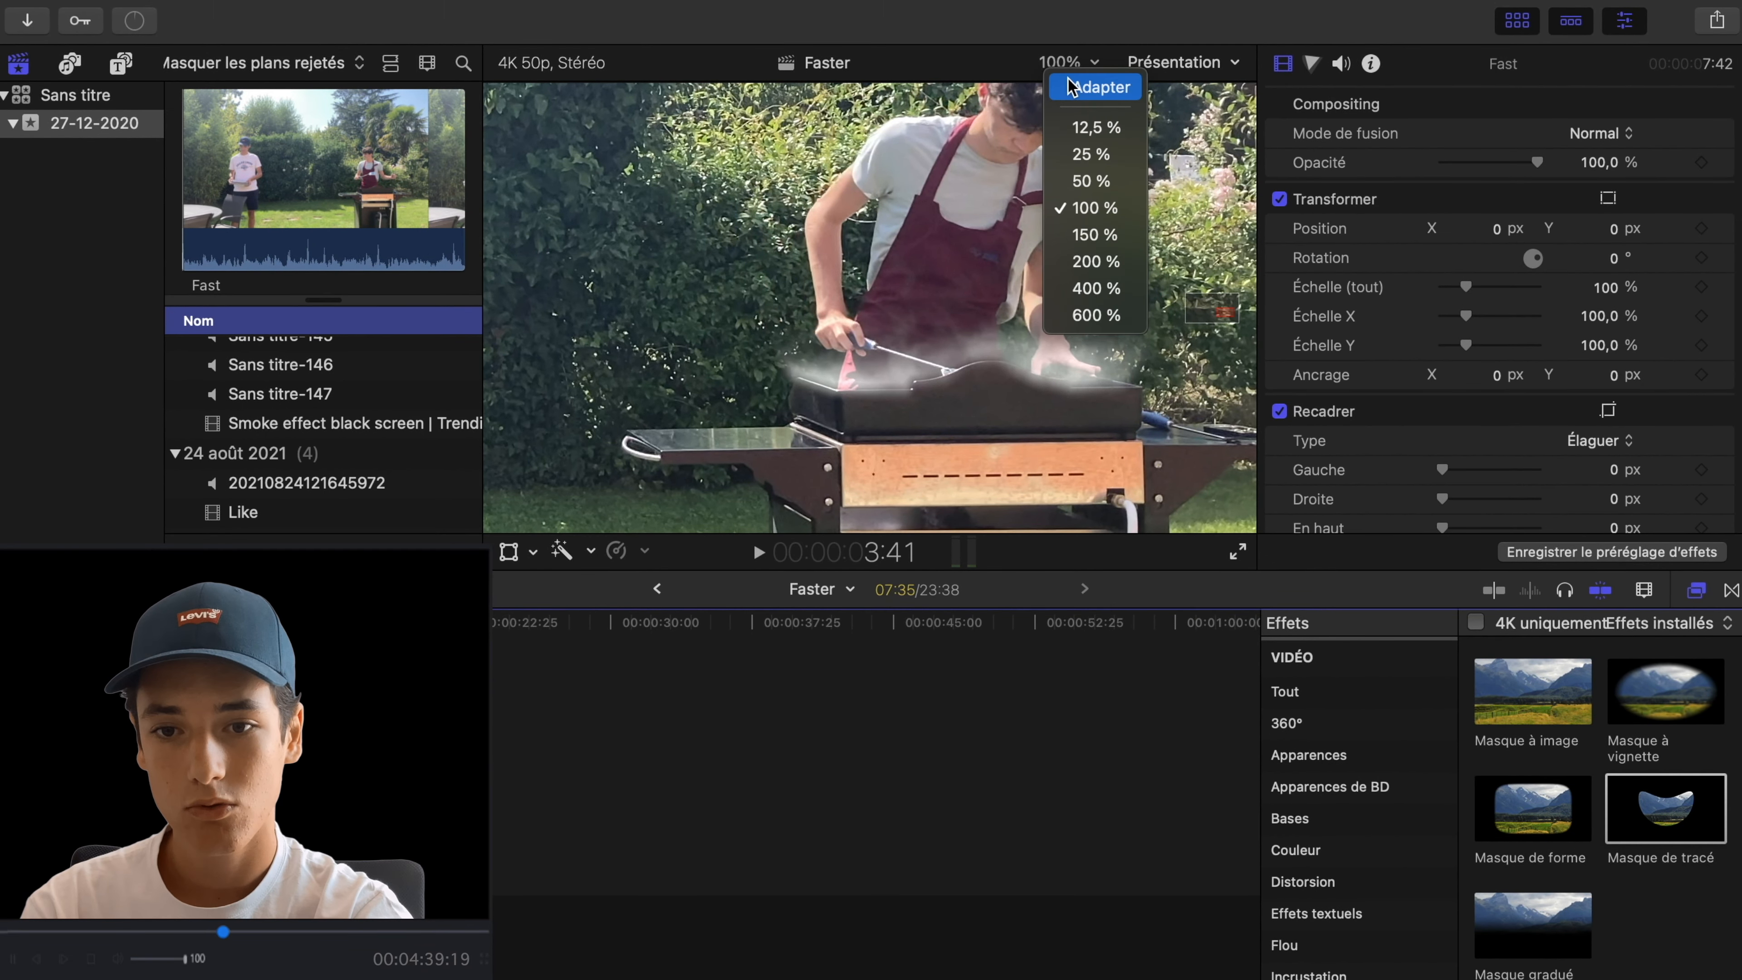
pyautogui.click(1070, 87)
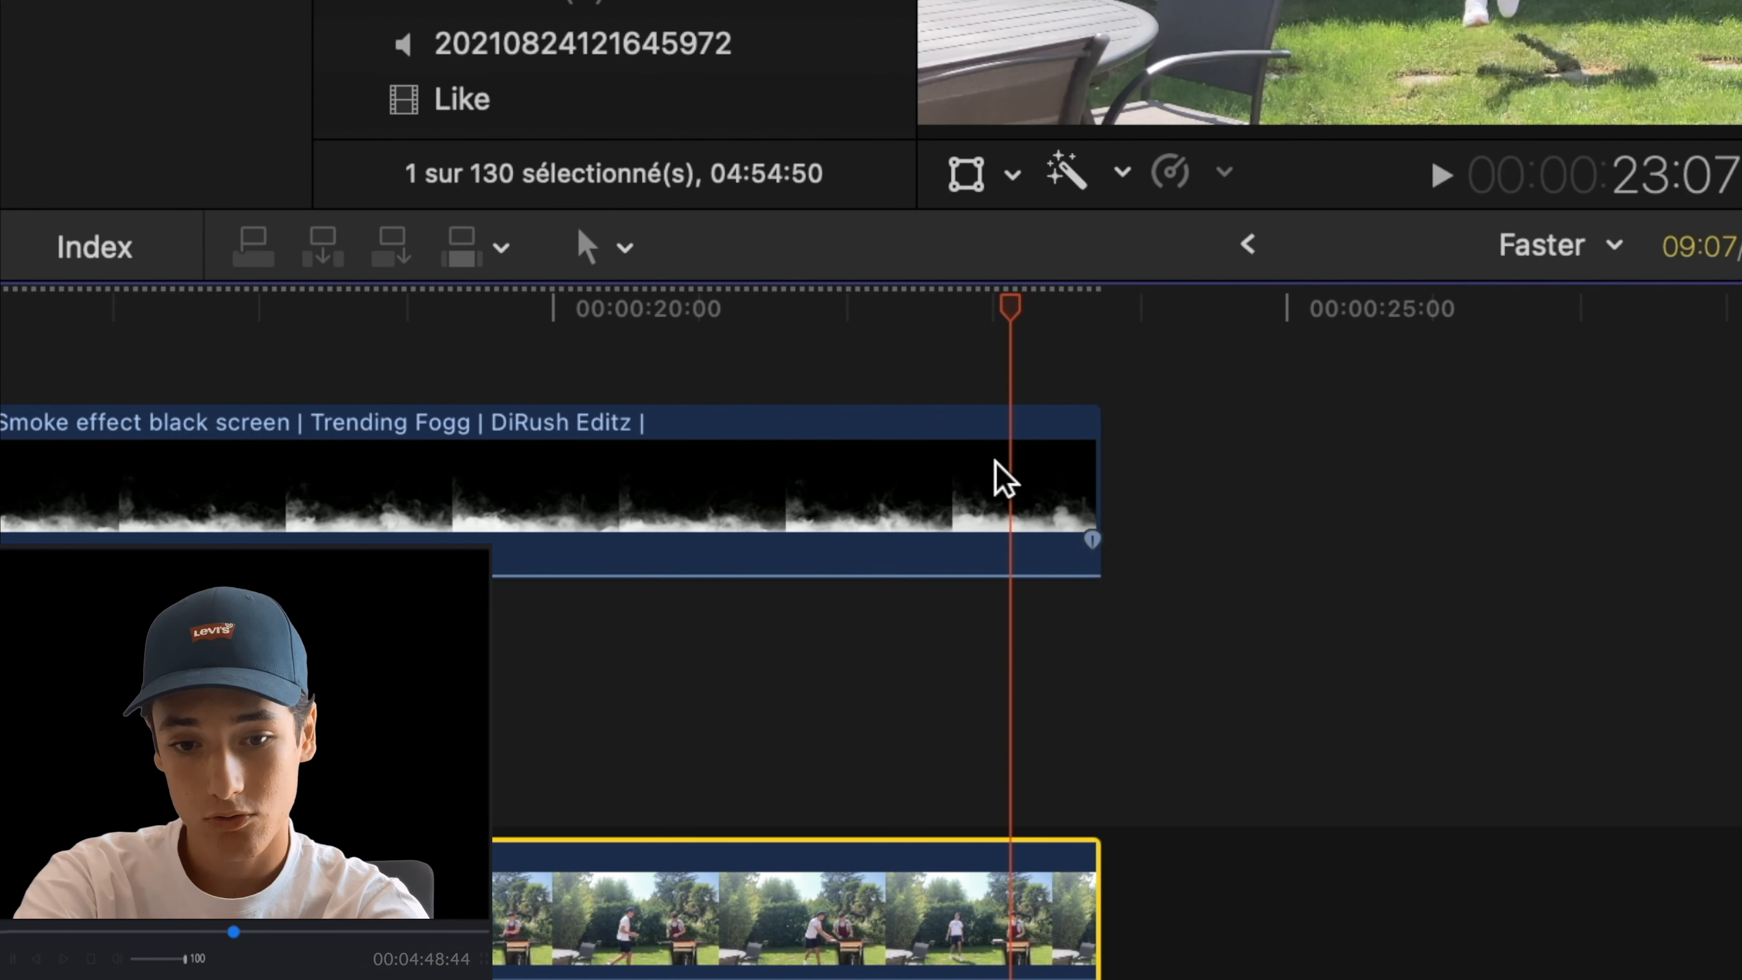
# - Add a marker to the last Fast clip at the jump frame, 23:07, and try timeline snapping with the playhead
pyautogui.press('m')
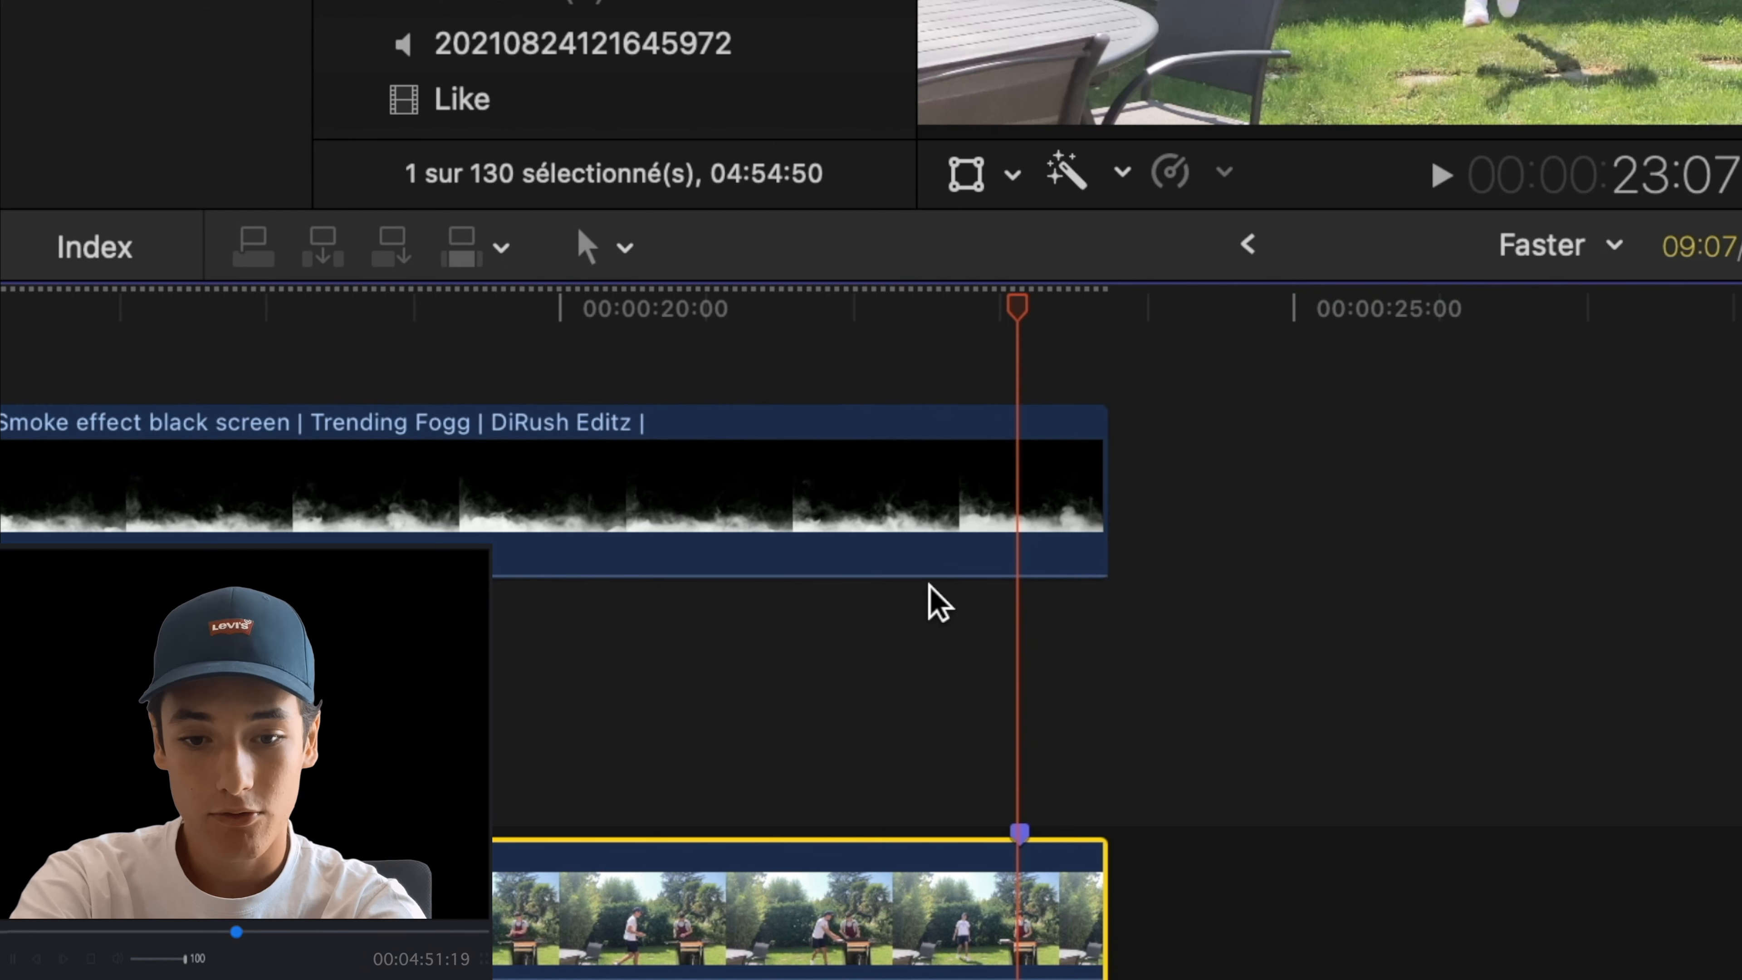
pyautogui.press('n')
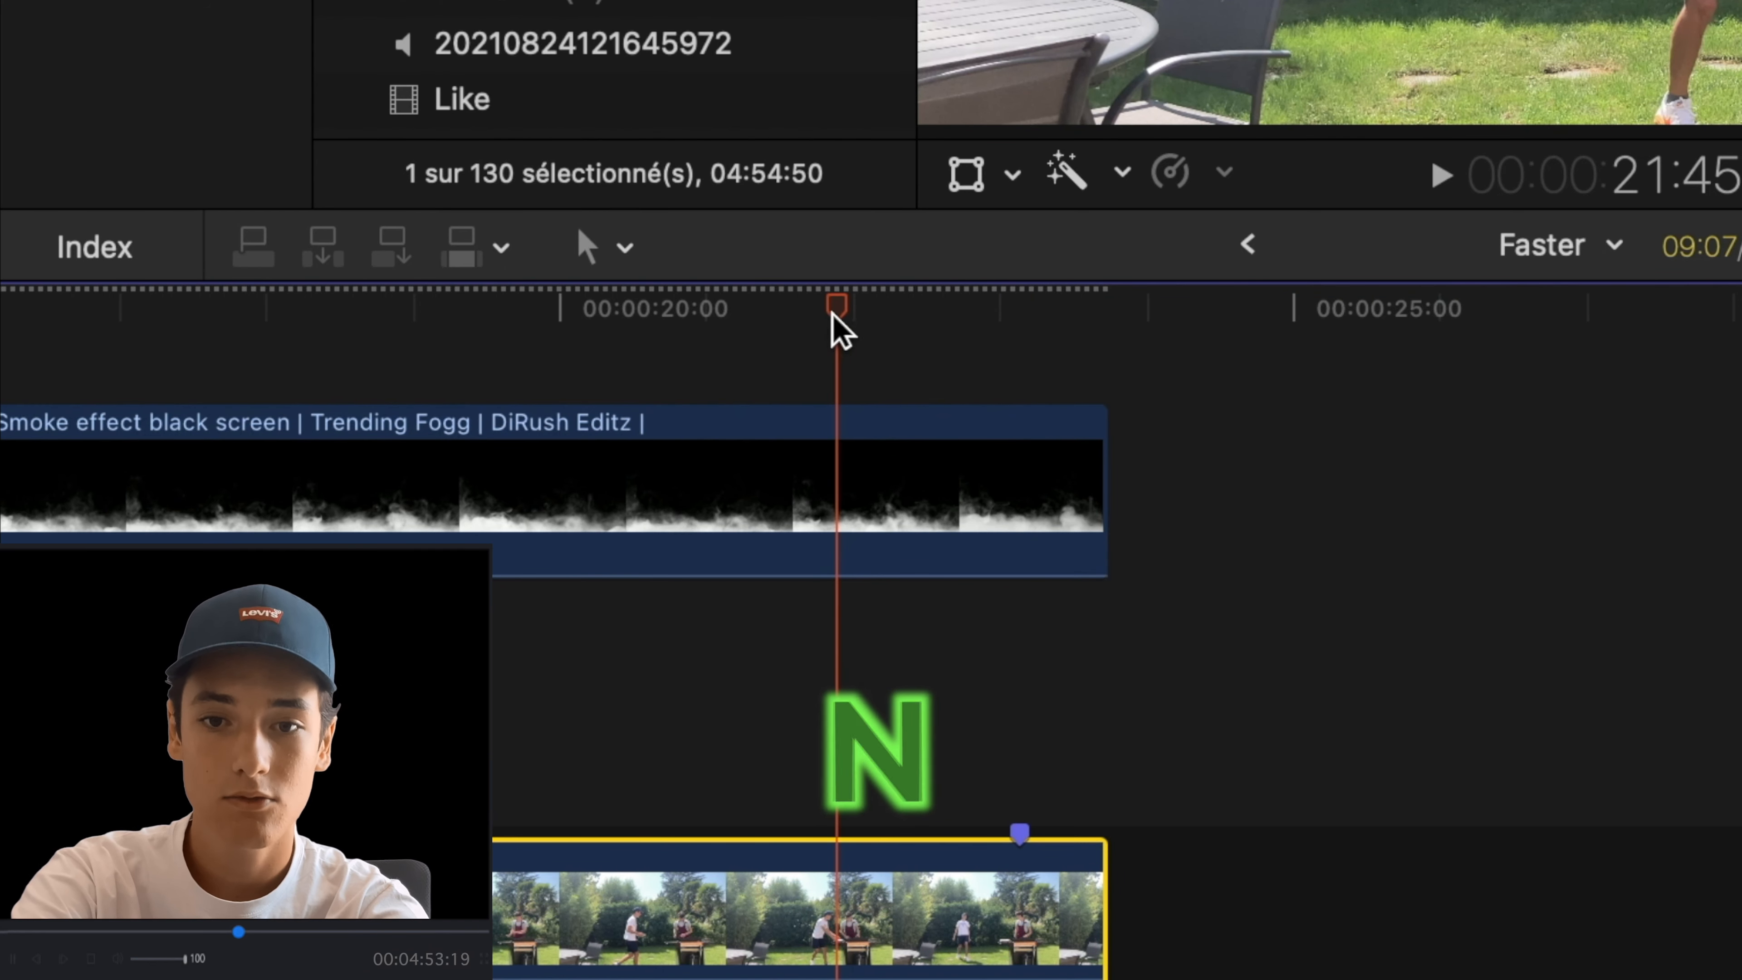
pyautogui.moveTo(835, 317)
pyautogui.mouseDown()
pyautogui.moveTo(1174, 324)
pyautogui.moveTo(969, 327)
pyautogui.moveTo(1113, 327)
pyautogui.moveTo(762, 261)
pyautogui.moveTo(766, 292)
pyautogui.moveTo(1094, 316)
pyautogui.moveTo(684, 280)
pyautogui.moveTo(1108, 269)
pyautogui.mouseUp()
pyautogui.press('n')
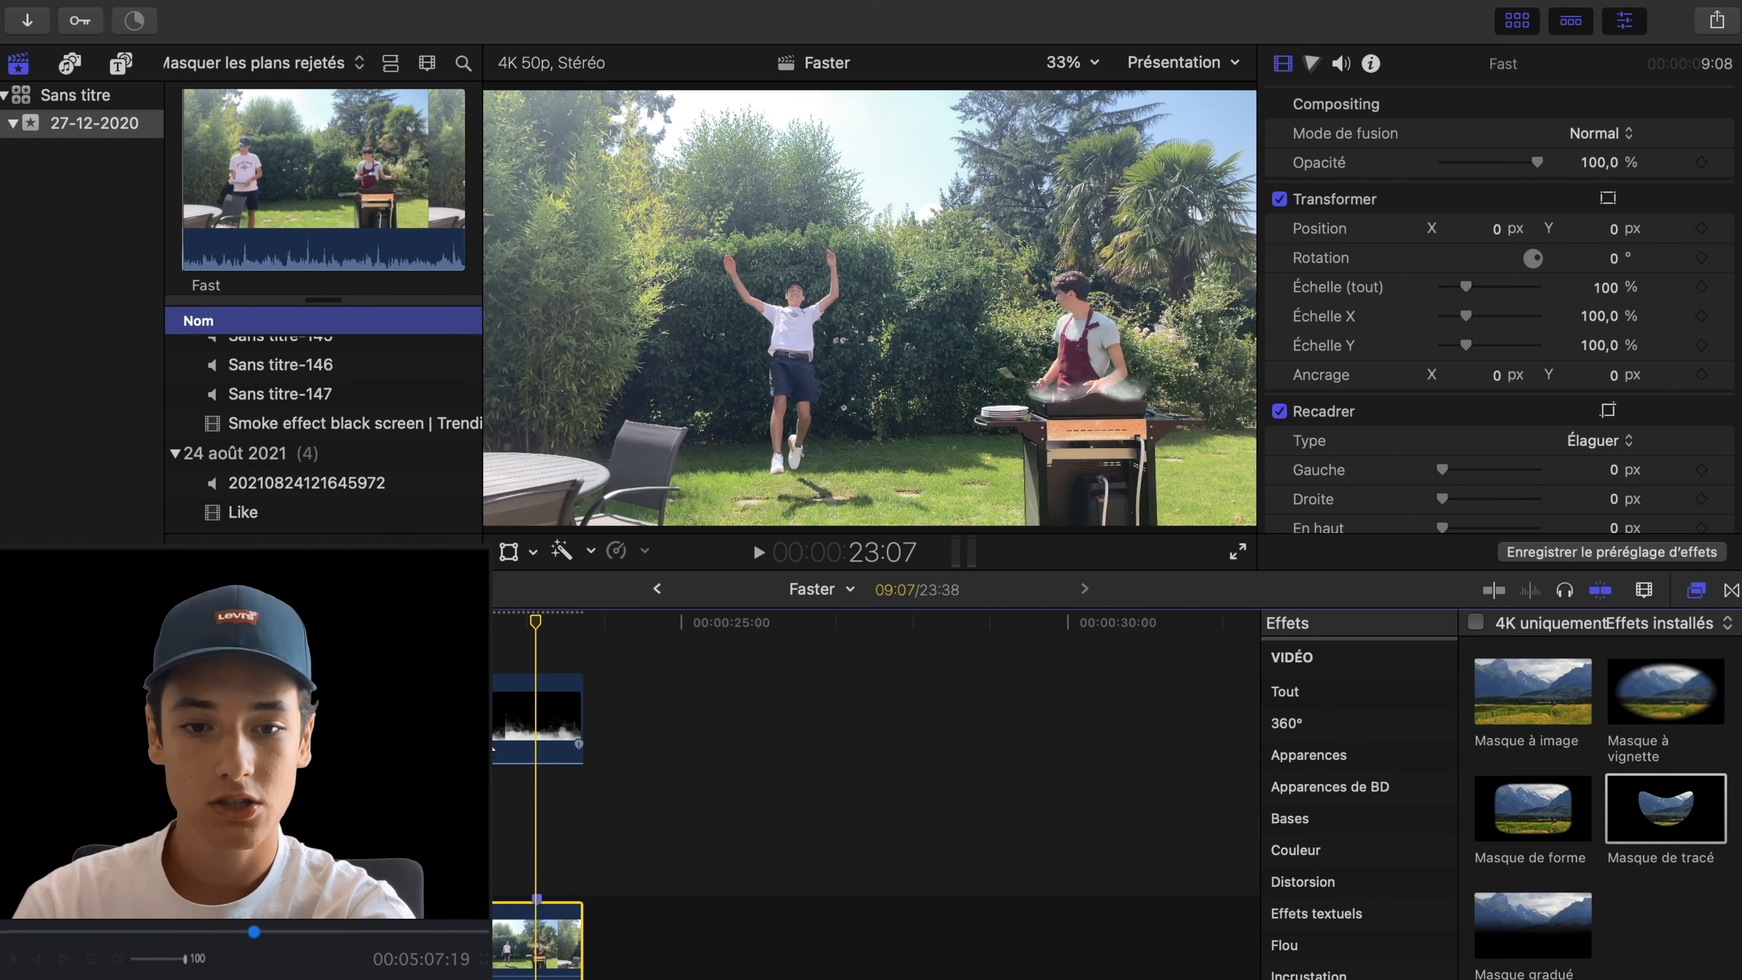
# - Place the footagecrate-wizard-takeoff-2 clip above the last Fast clip, around the jump marker
pyautogui.scroll(5, 312, 503)
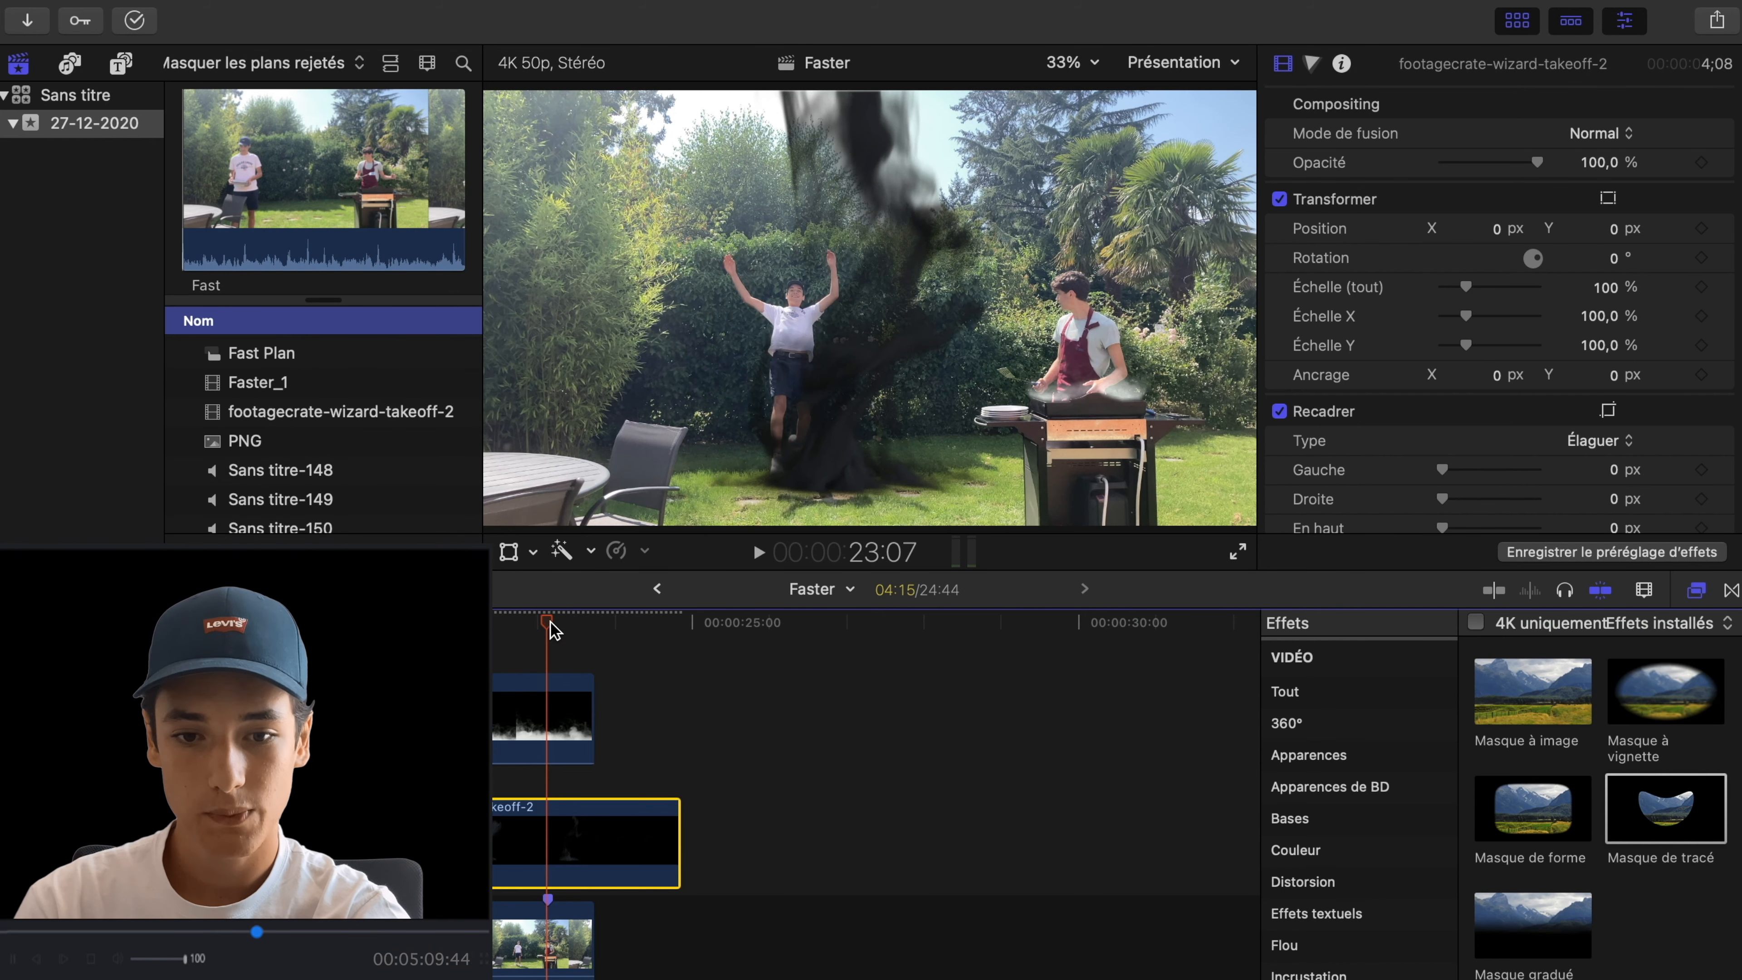
pyautogui.moveTo(550, 625); pyautogui.dragTo(513, 626)
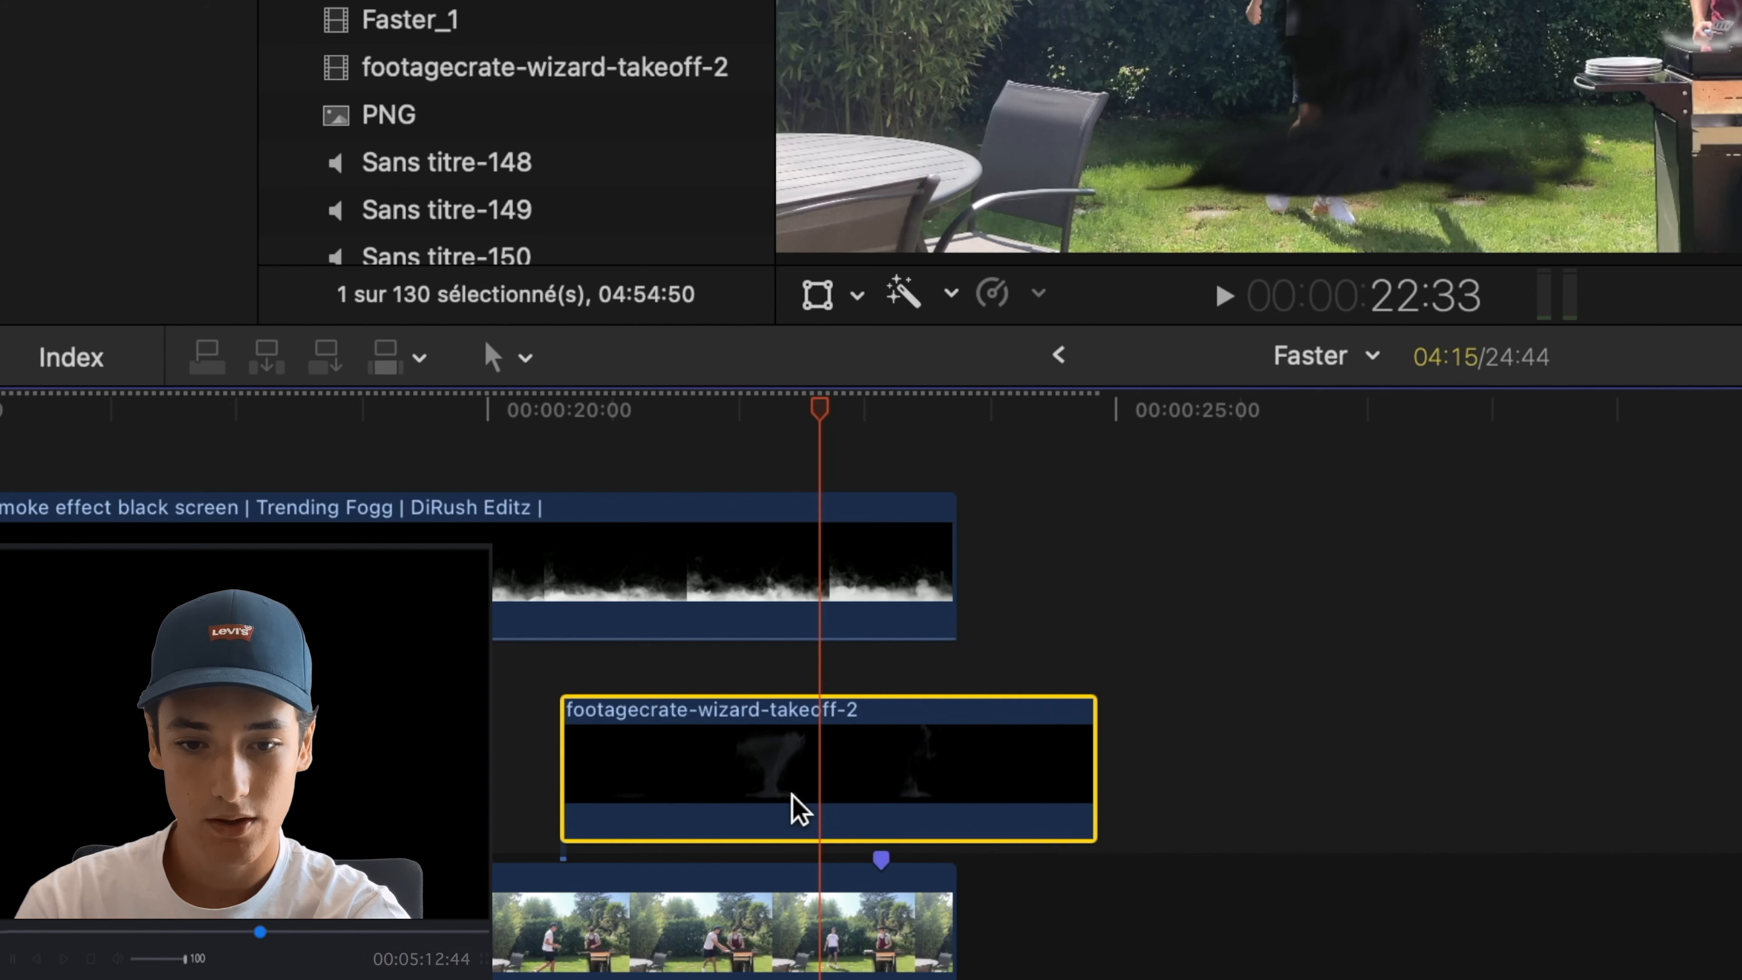
pyautogui.moveTo(793, 809); pyautogui.dragTo(891, 796)
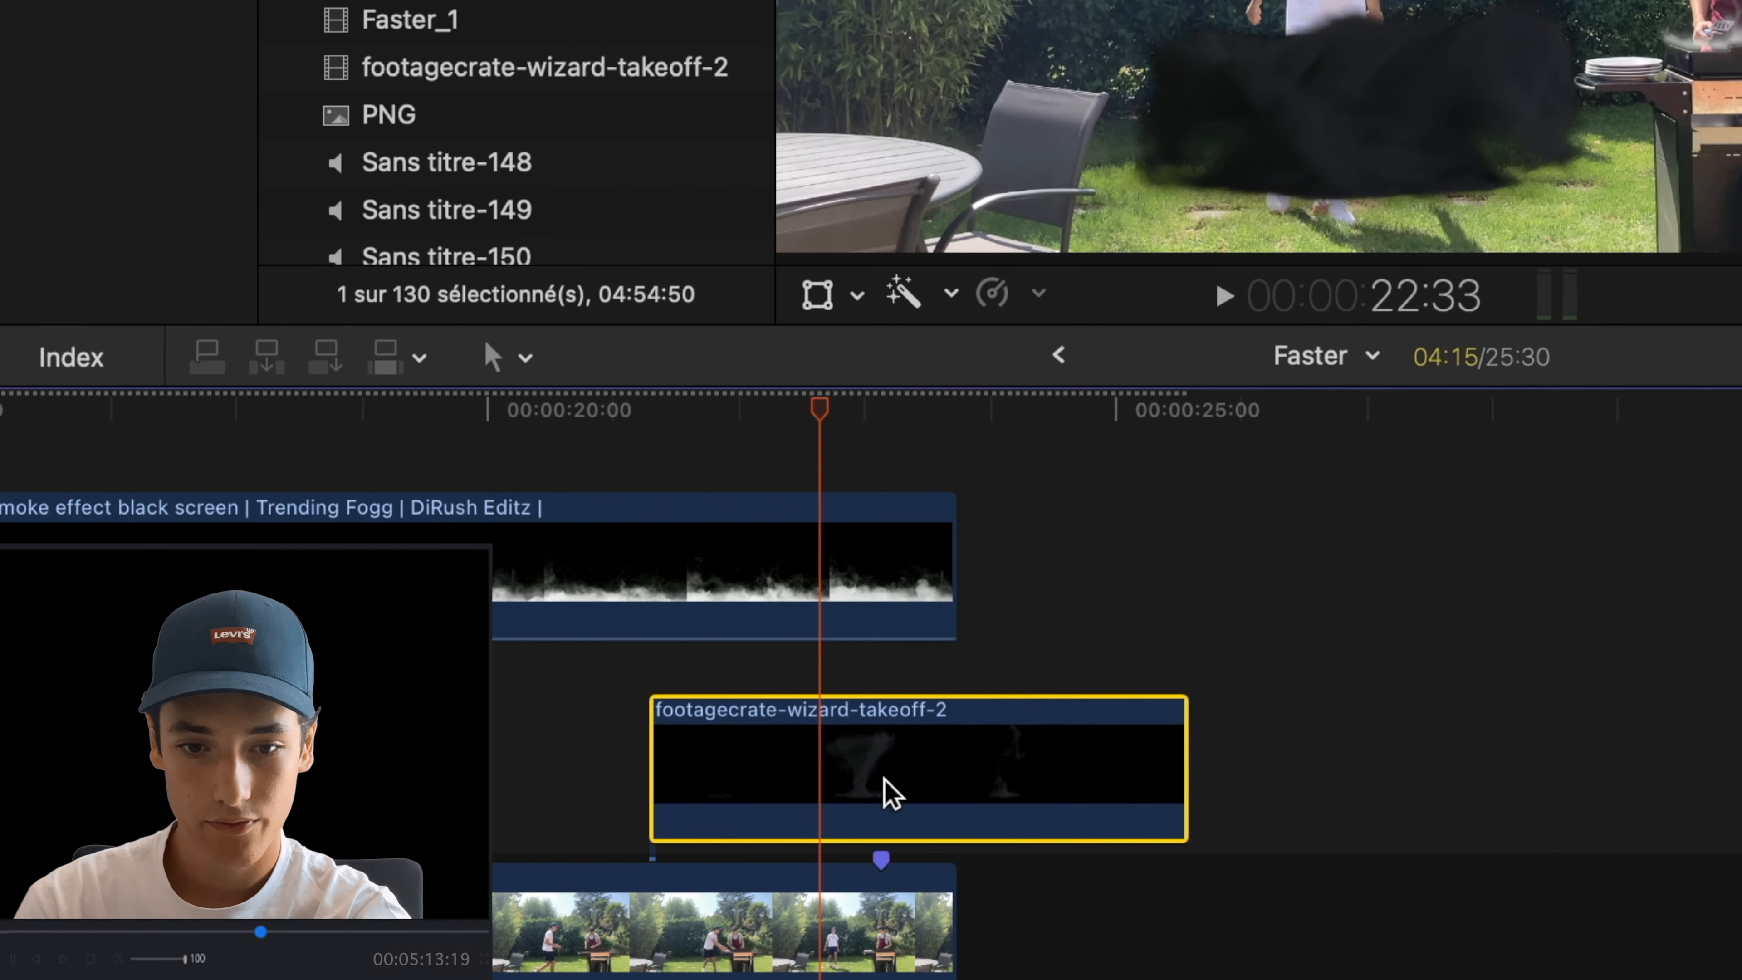
# - Find the takeoff moment in the footagecrate-wizard-takeoff-2 clip and shift the clip to align it with the jump marker at 23:07
pyautogui.press('space')
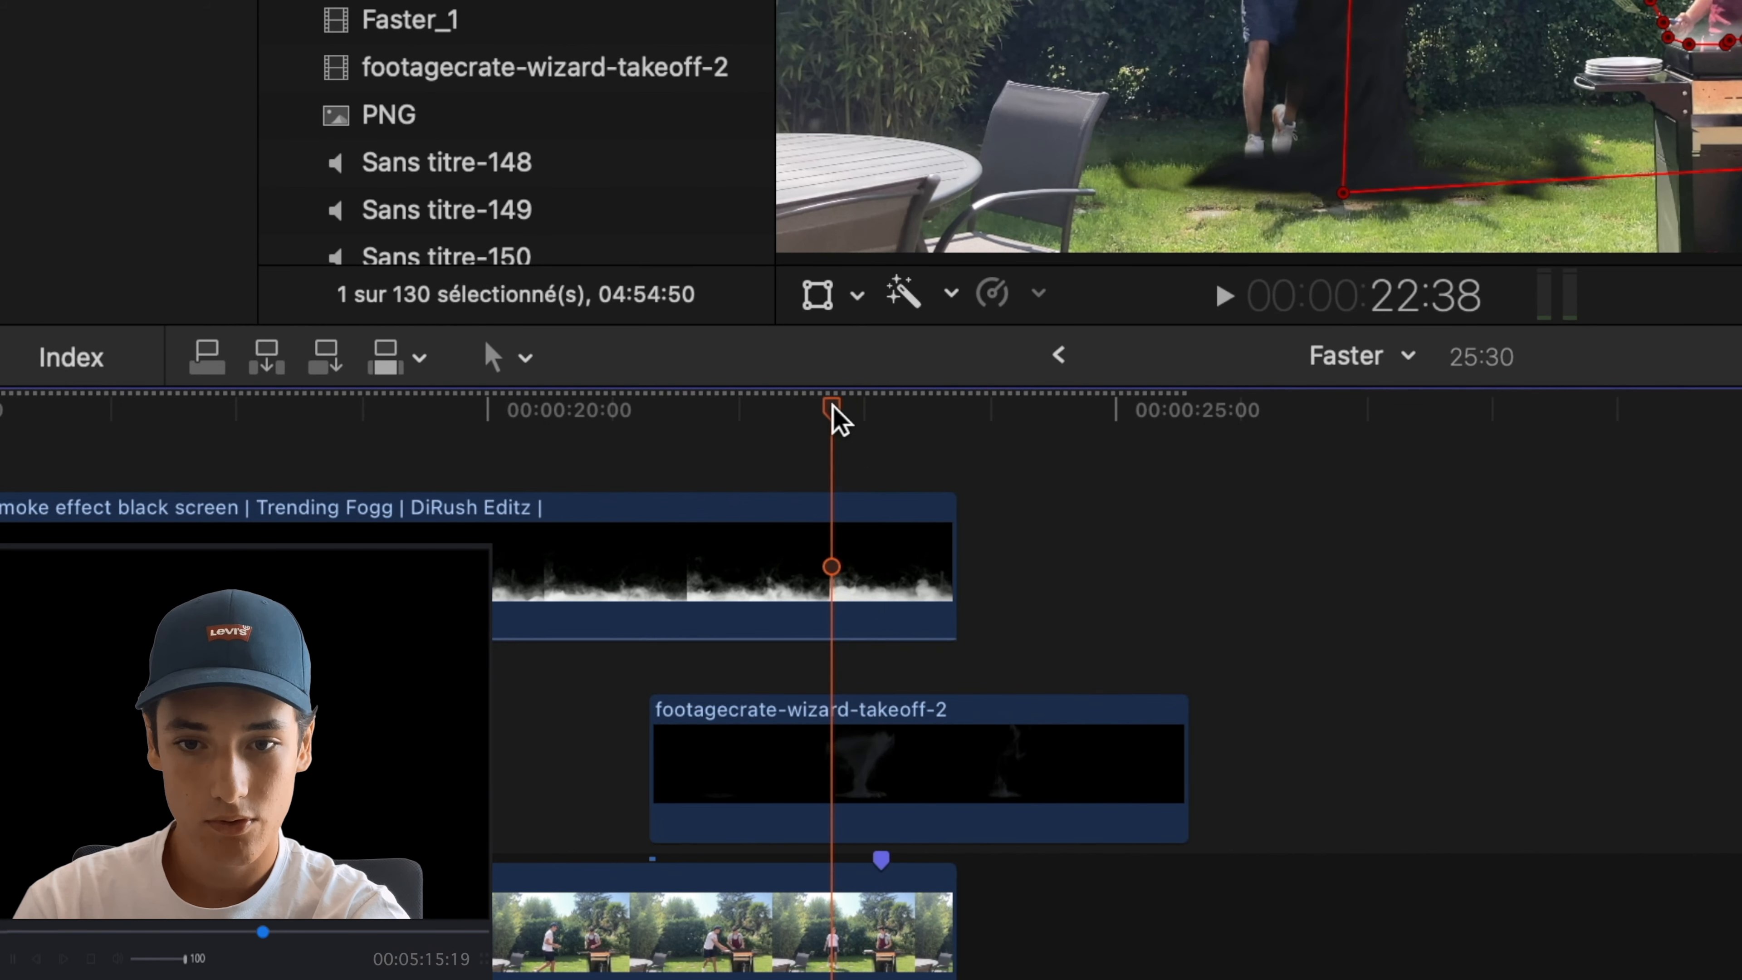
pyautogui.moveTo(838, 417); pyautogui.dragTo(930, 412)
pyautogui.click(930, 834)
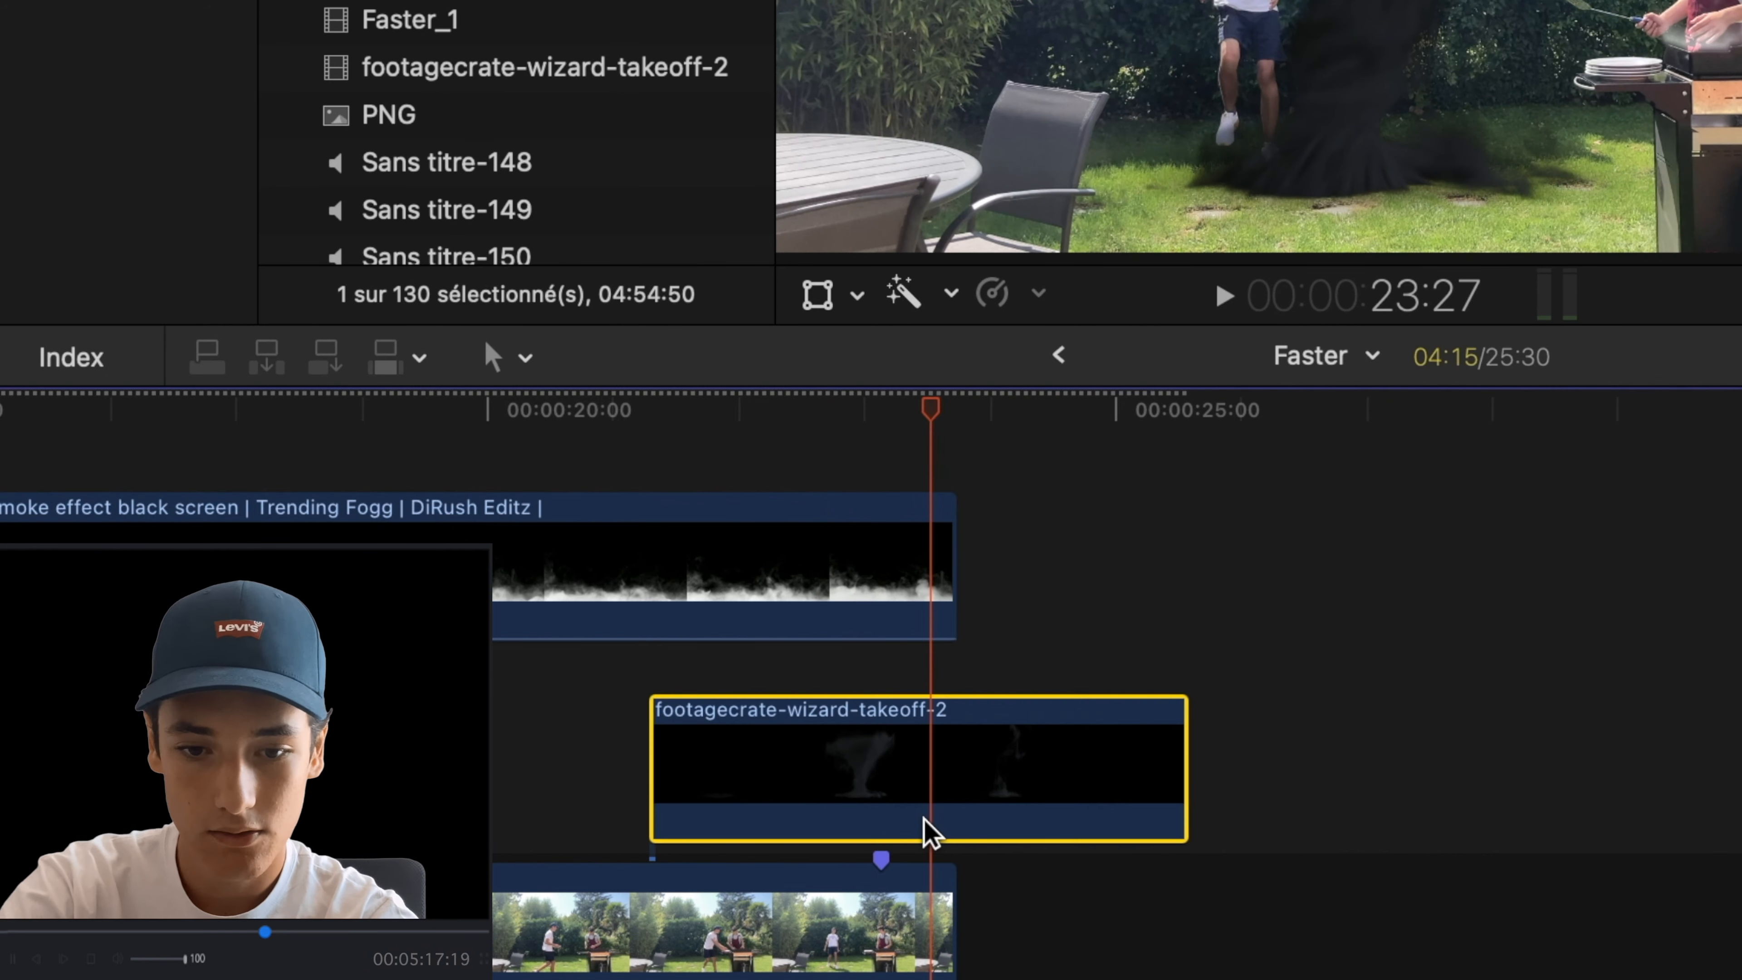
pyautogui.moveTo(907, 779); pyautogui.dragTo(850, 776)
# - Transform the takeoff smoke to cover the jumping man, at about X -293,0 px and Y -44,5 px
pyautogui.click(856, 295)
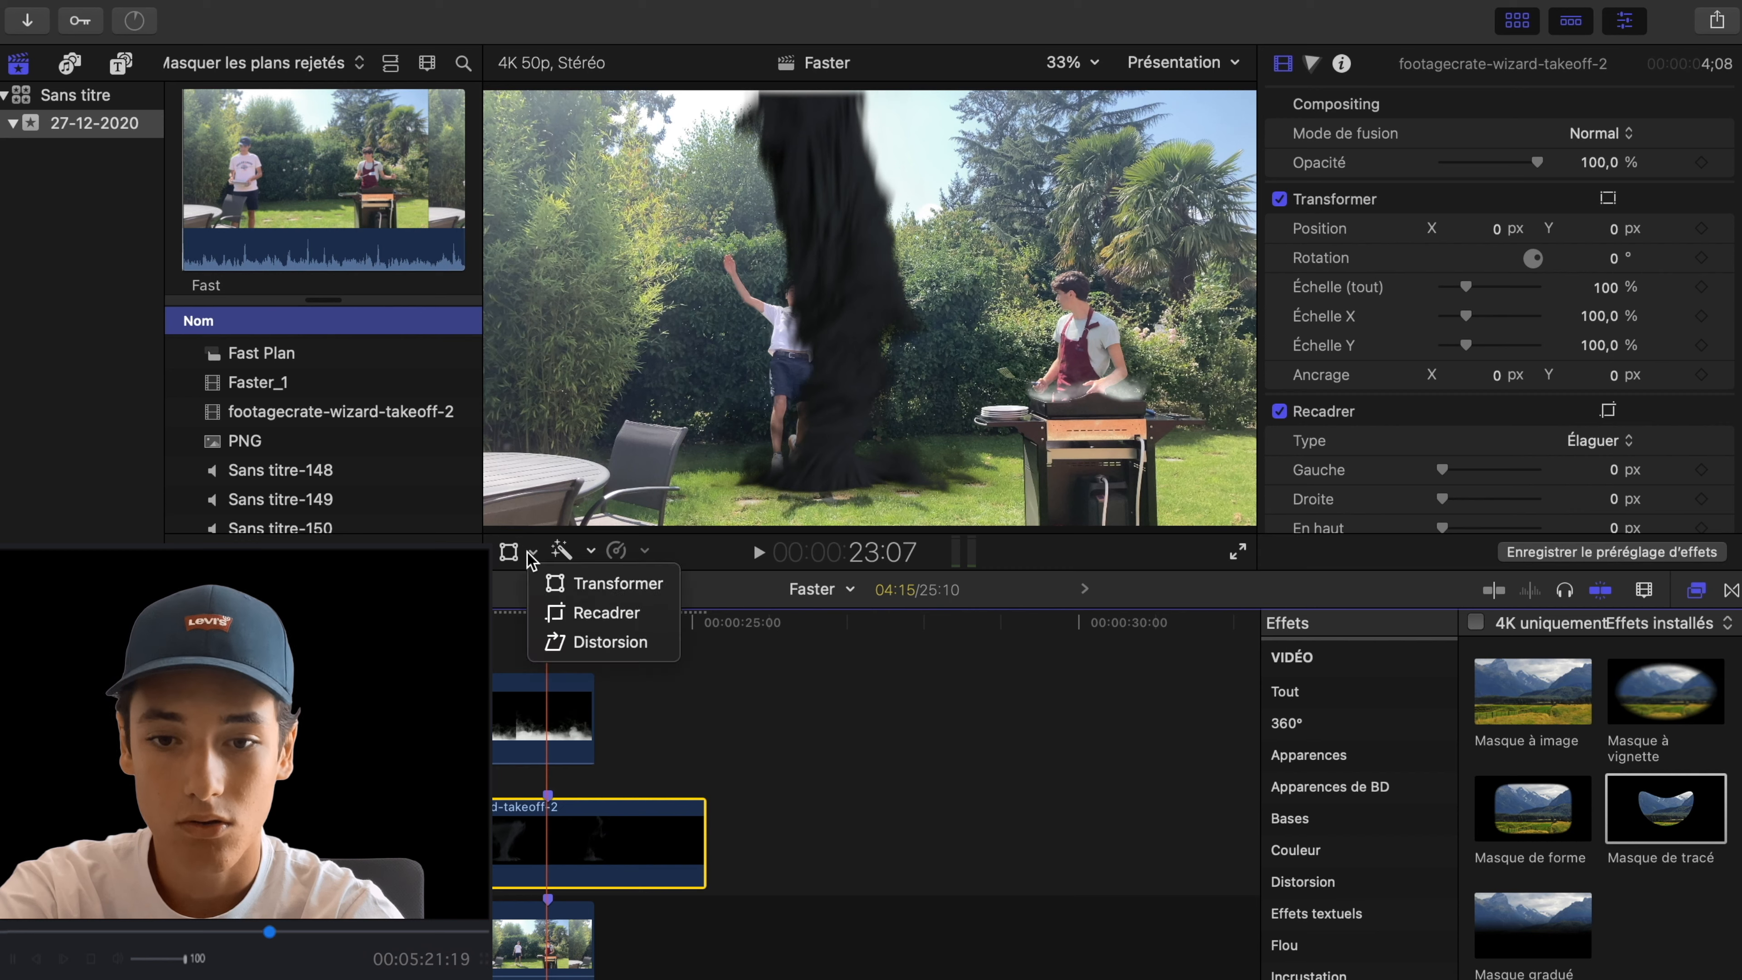
pyautogui.click(551, 598)
pyautogui.moveTo(836, 395); pyautogui.dragTo(779, 404)
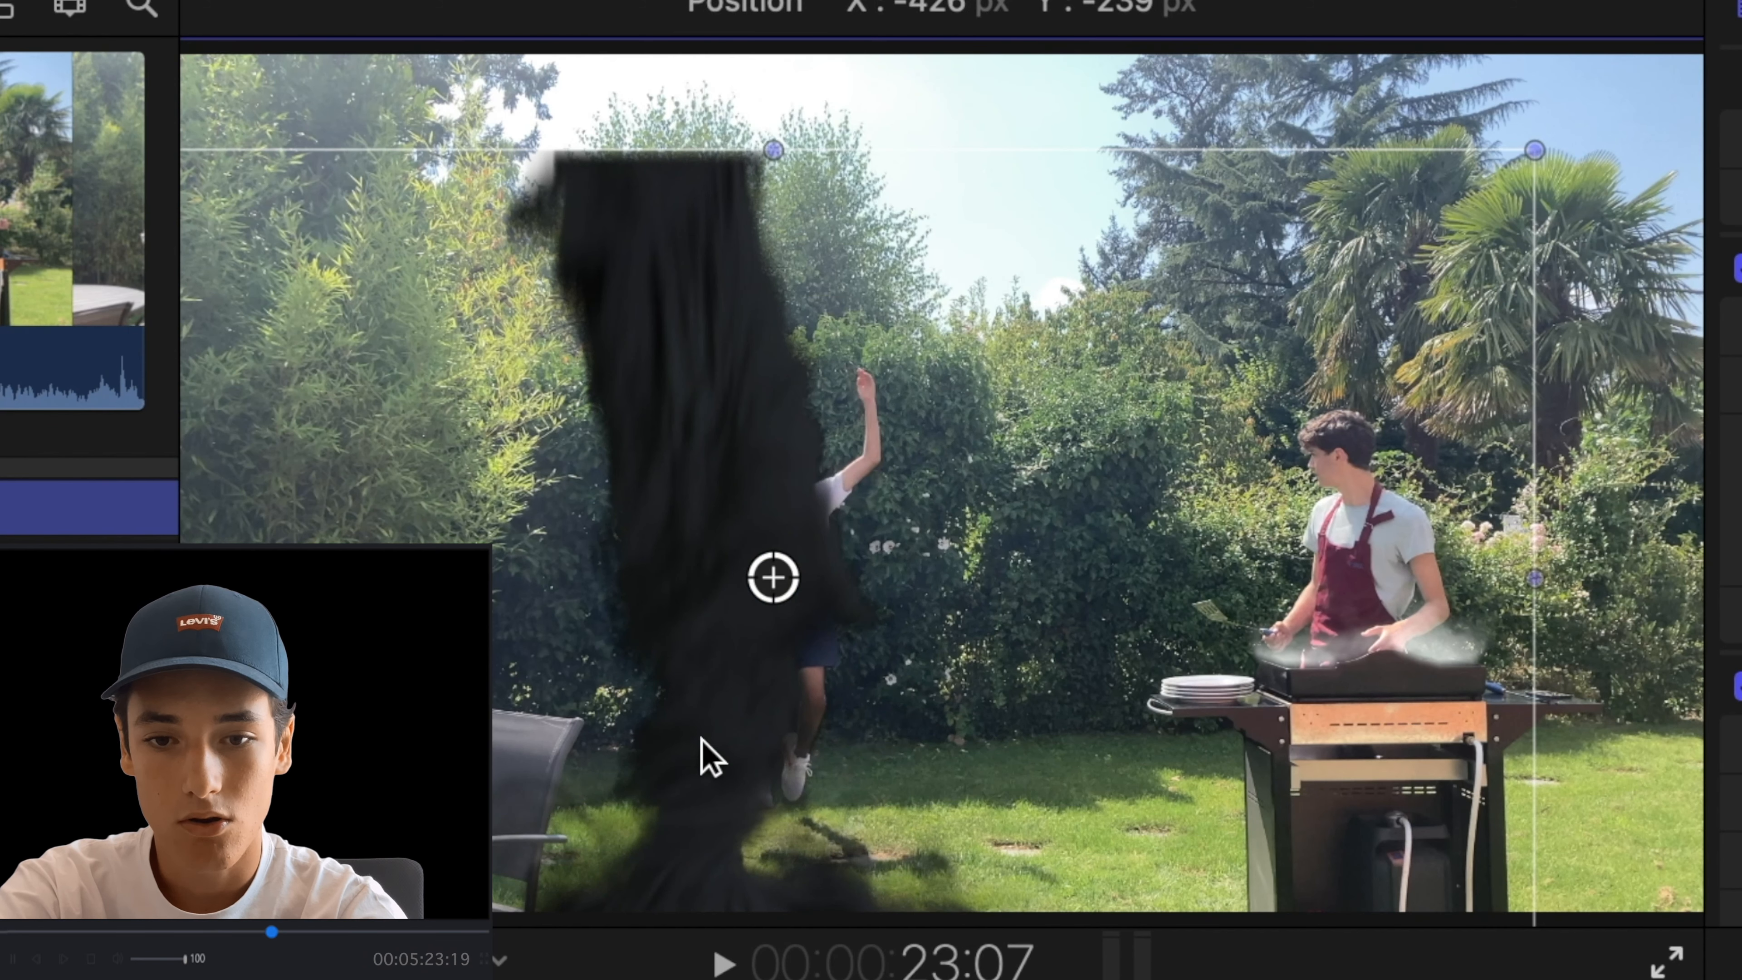
pyautogui.moveTo(760, 671); pyautogui.dragTo(767, 687)
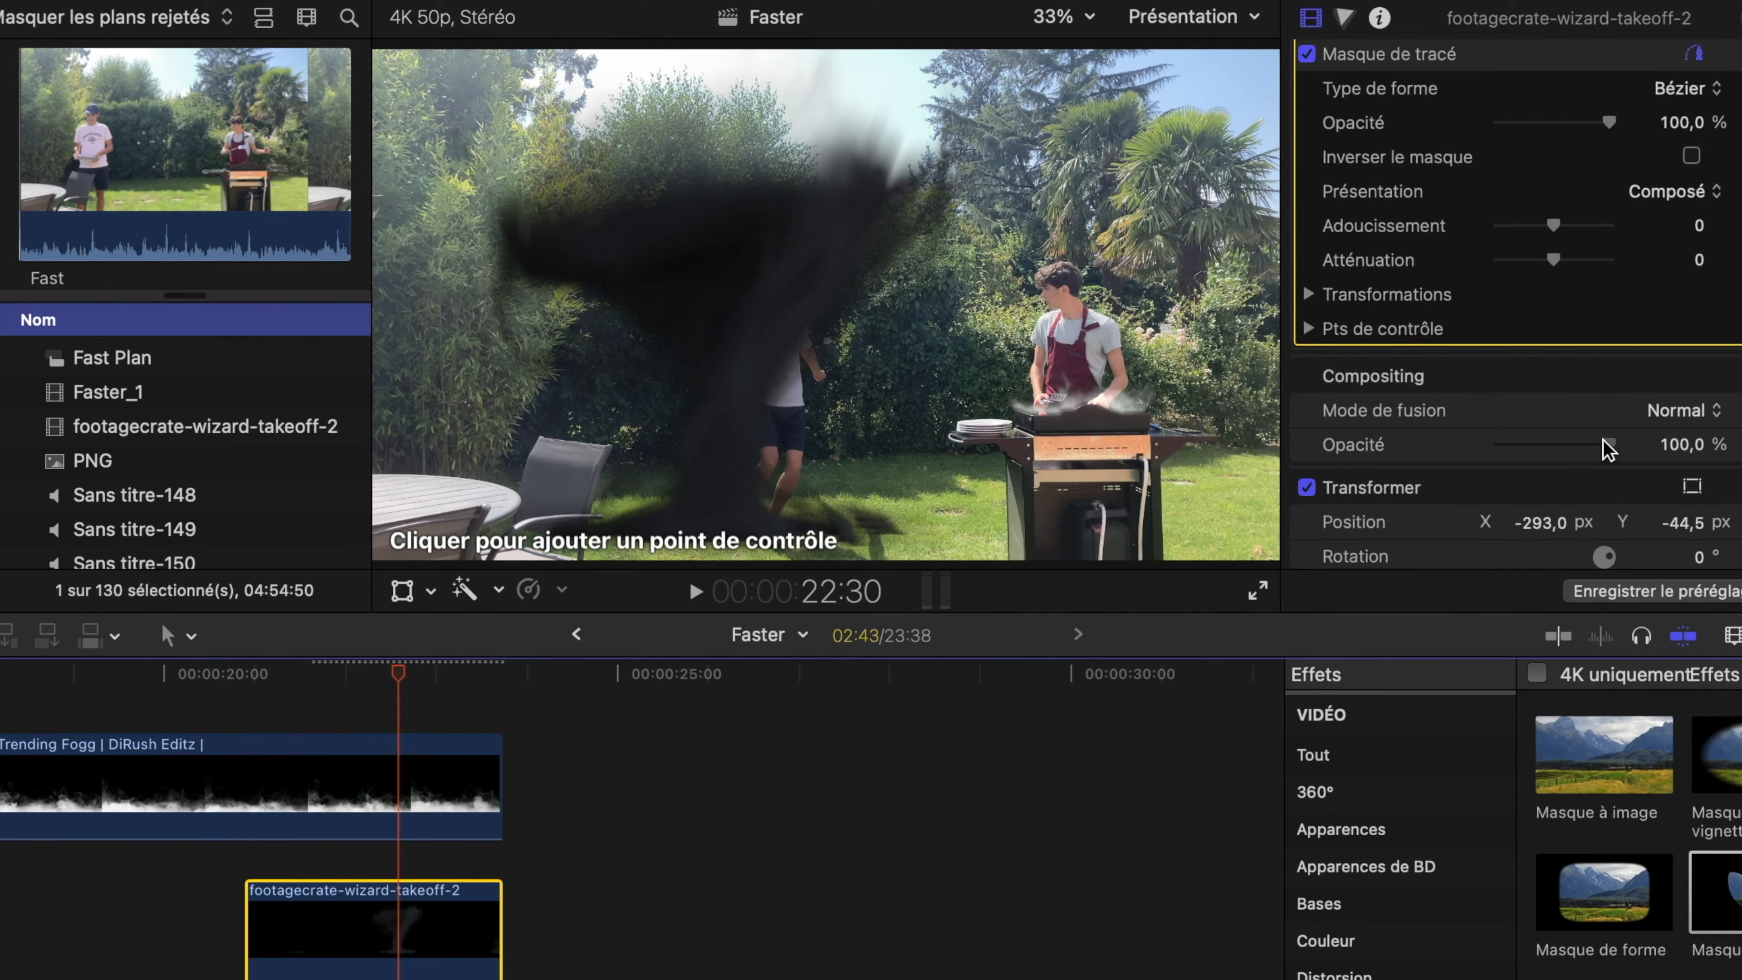
# - Mask the takeoff smoke with a path running behind the chair and barbecue, with Adoucissement 100,0 and Atténuation -54,0
pyautogui.click(591, 511)
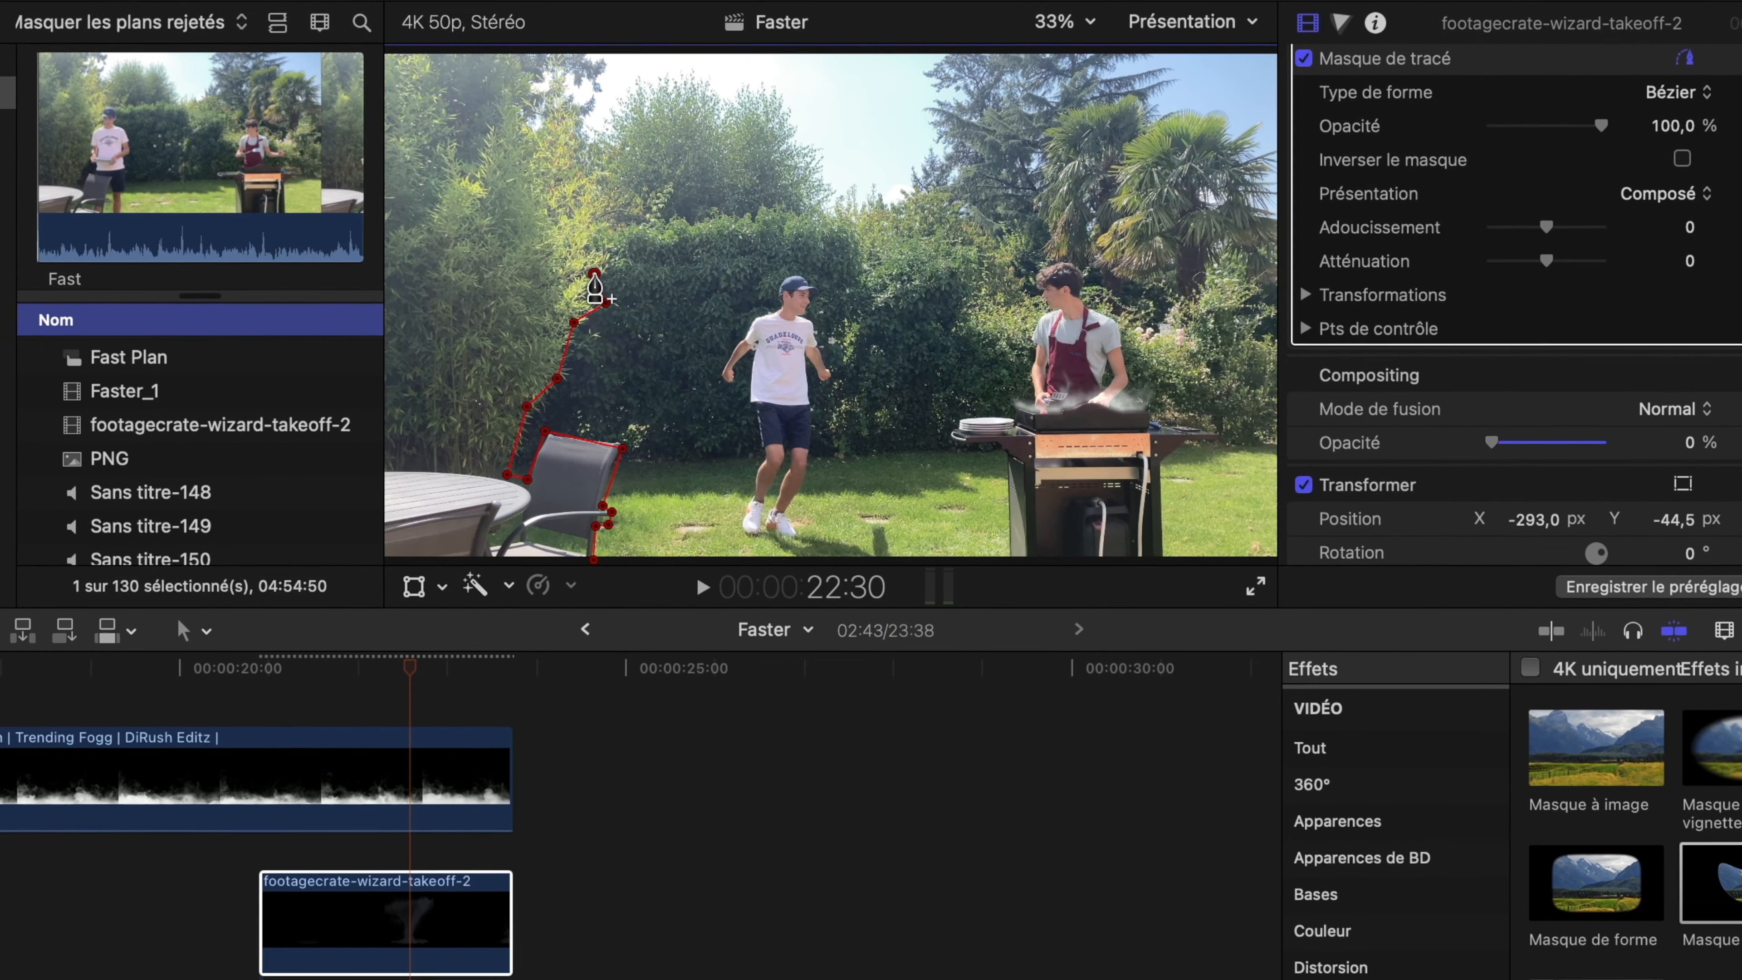
pyautogui.moveTo(1550, 226); pyautogui.dragTo(1584, 235)
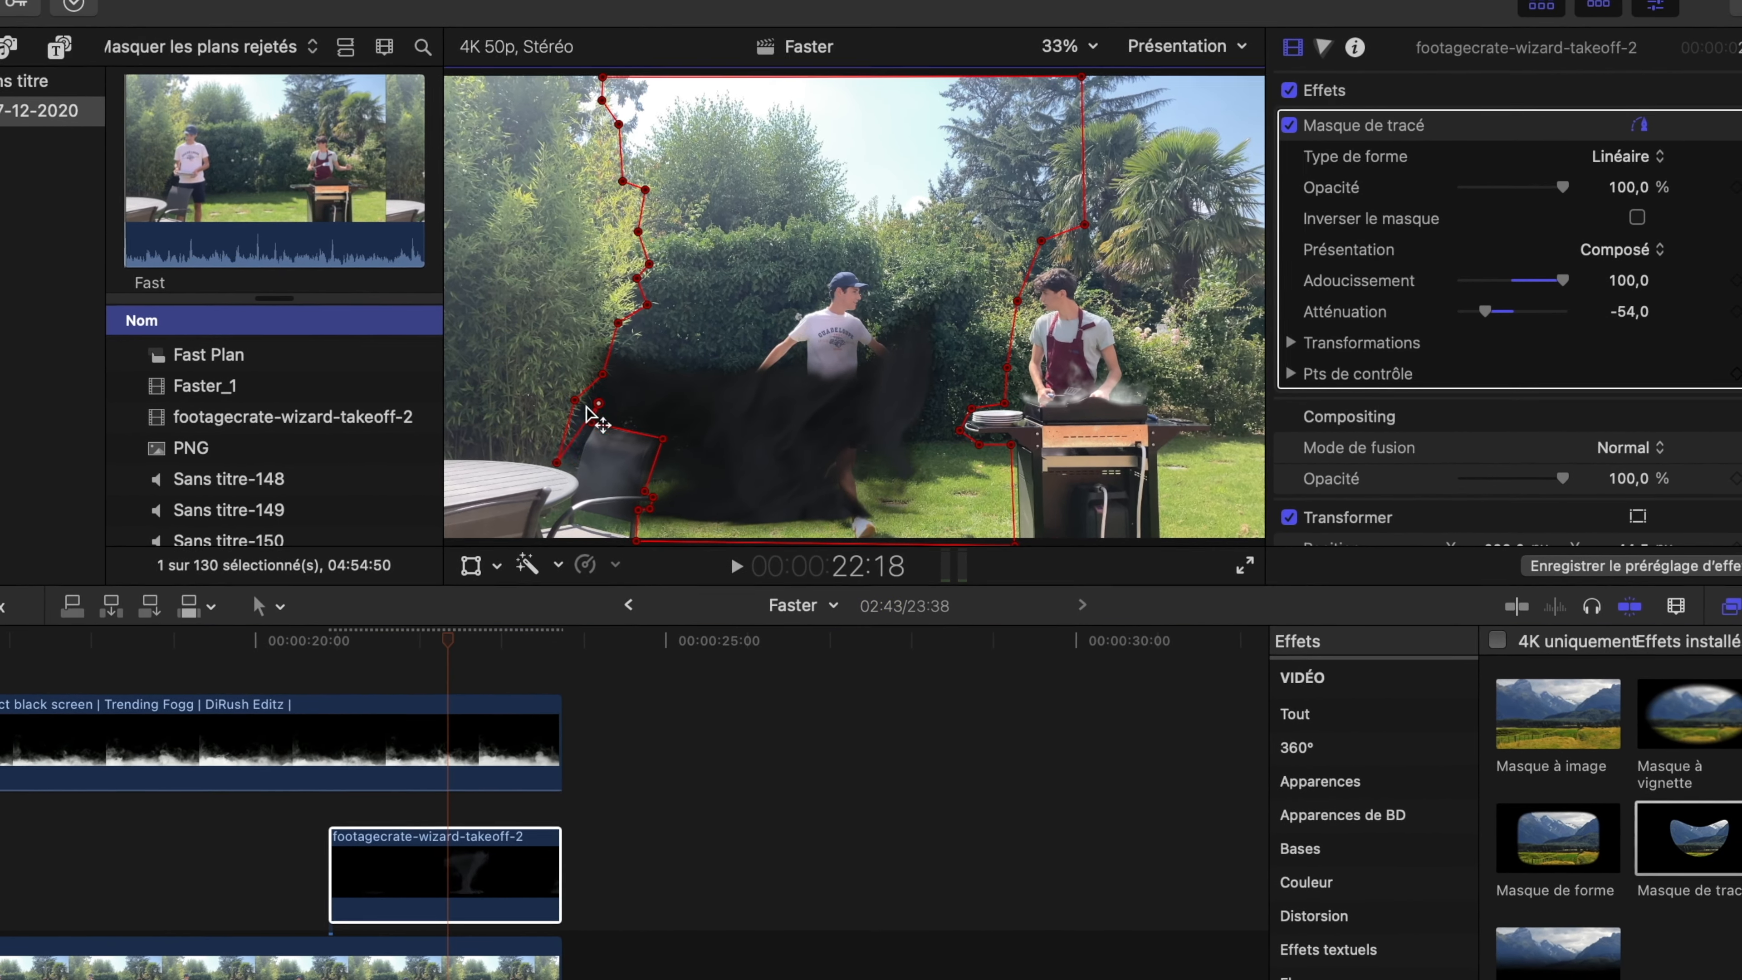
pyautogui.moveTo(561, 422); pyautogui.dragTo(662, 494)
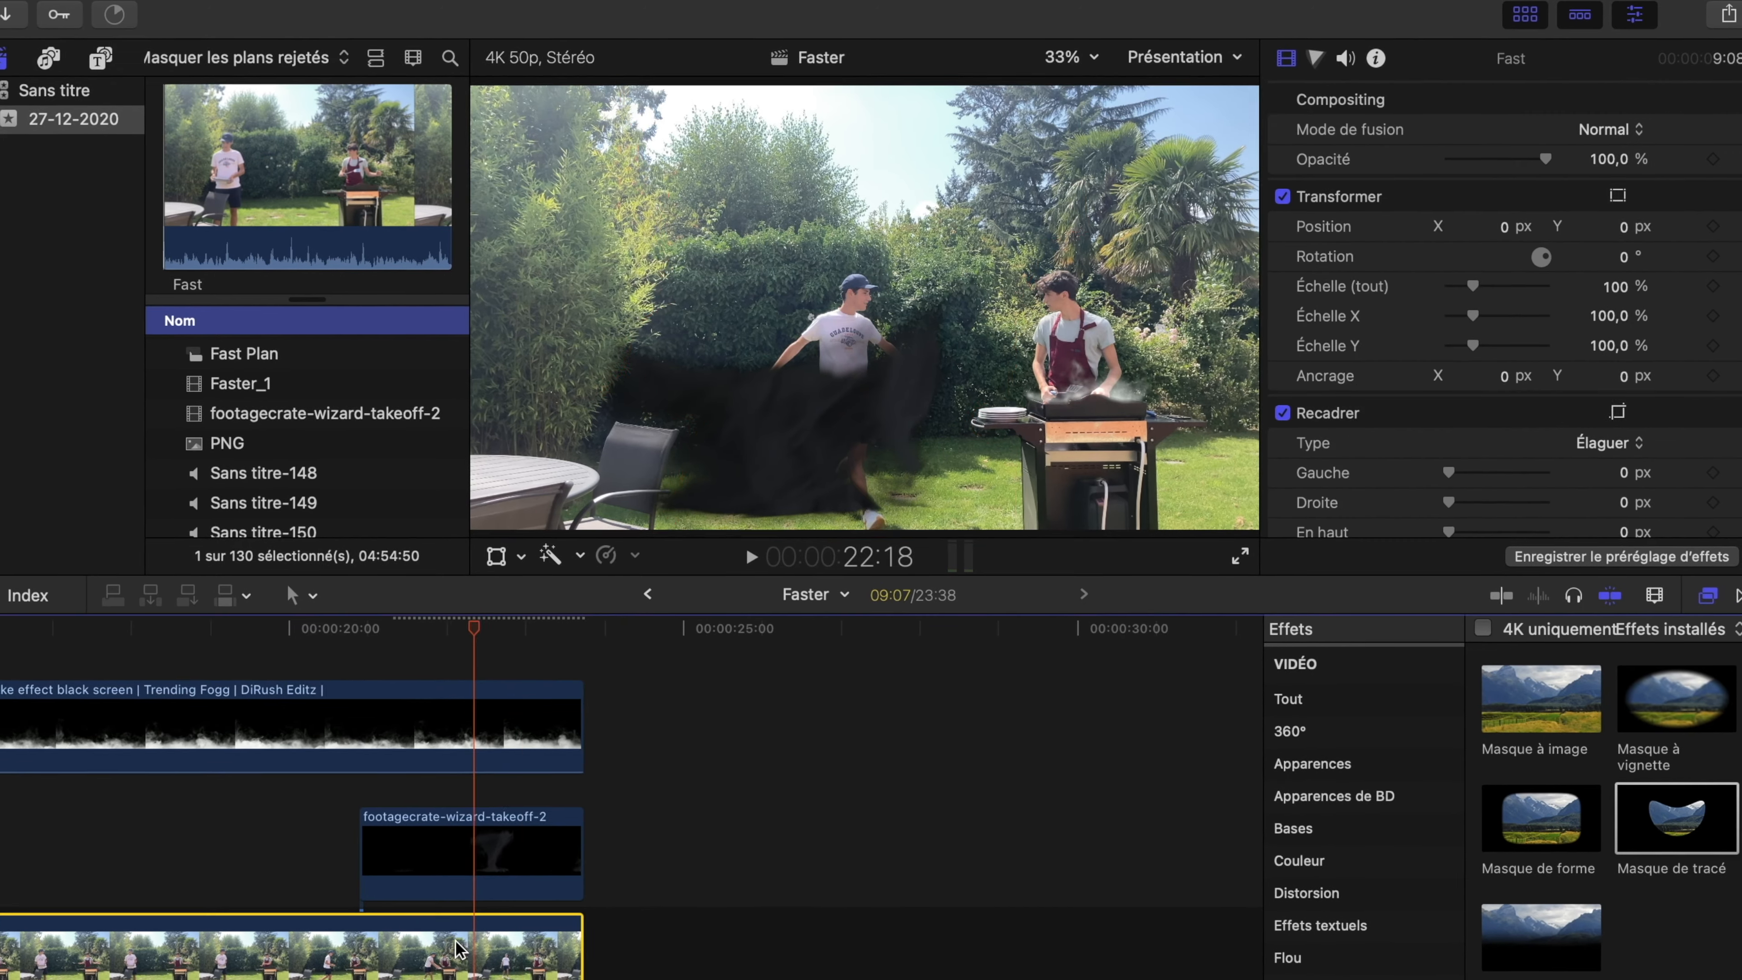
pyautogui.click(741, 563)
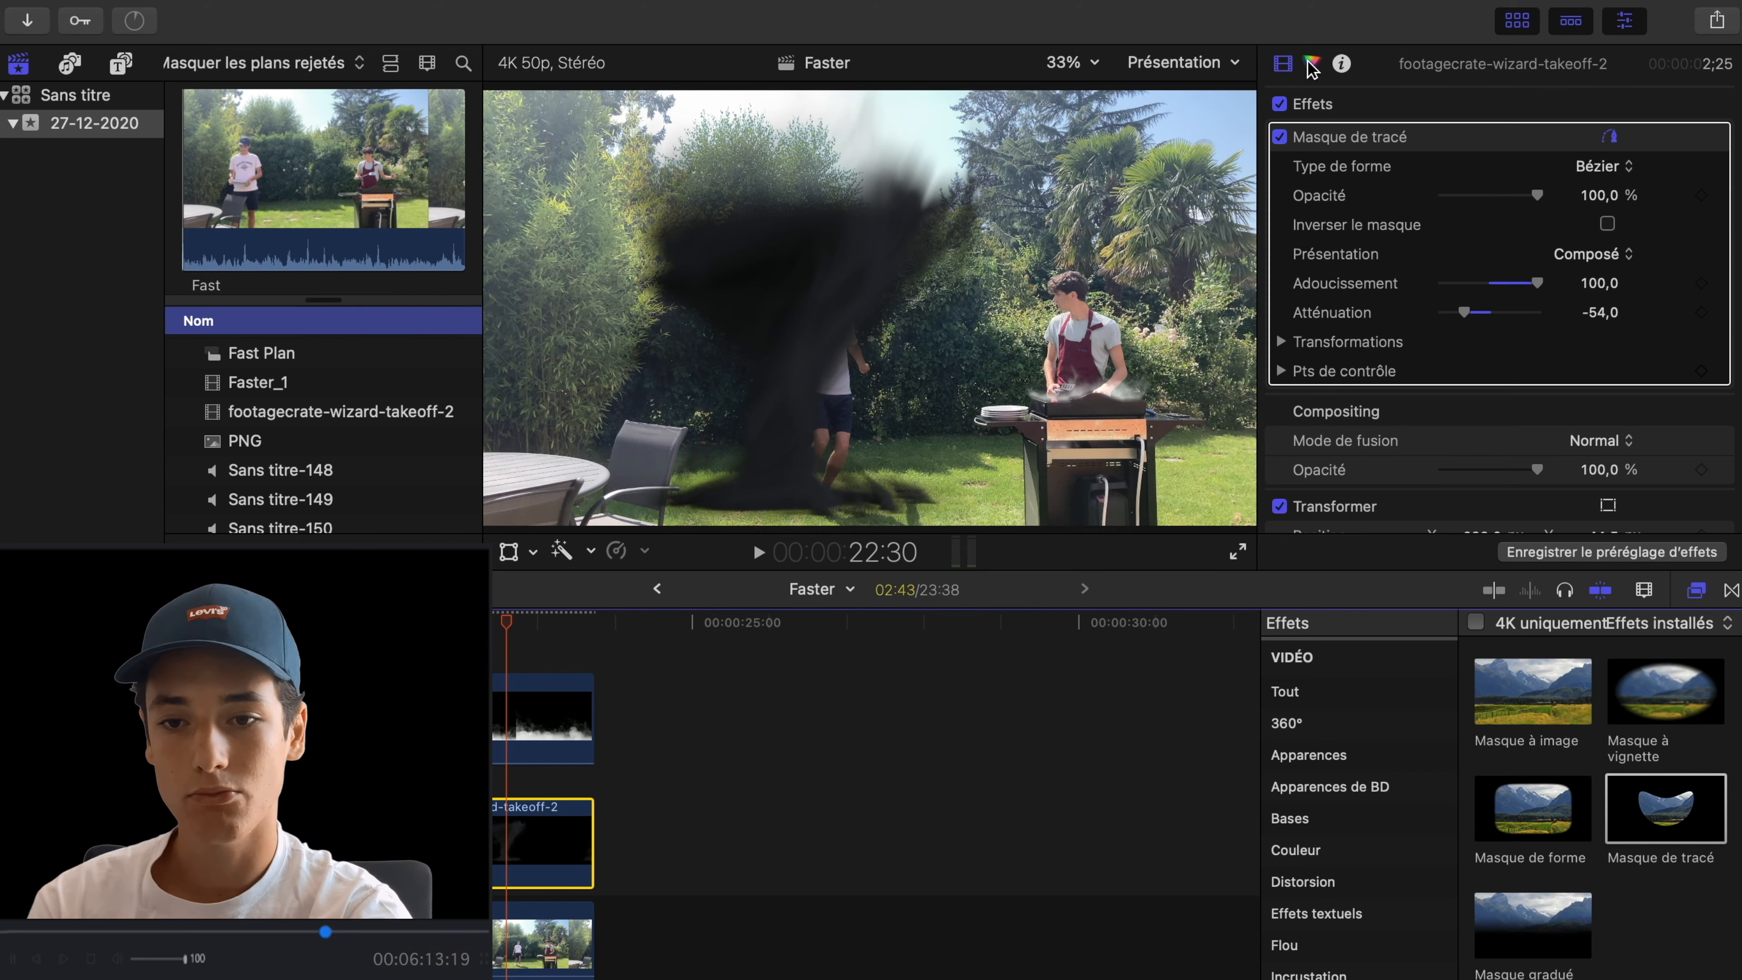
# - Adjust the overall exposure of the takeoff smoke clip with a Réglage couleurs correction, lightening the black smoke
pyautogui.click(1312, 65)
pyautogui.moveTo(1298, 316)
pyautogui.mouseDown()
pyautogui.moveTo(1300, 349)
pyautogui.moveTo(1299, 322)
pyautogui.mouseUp()
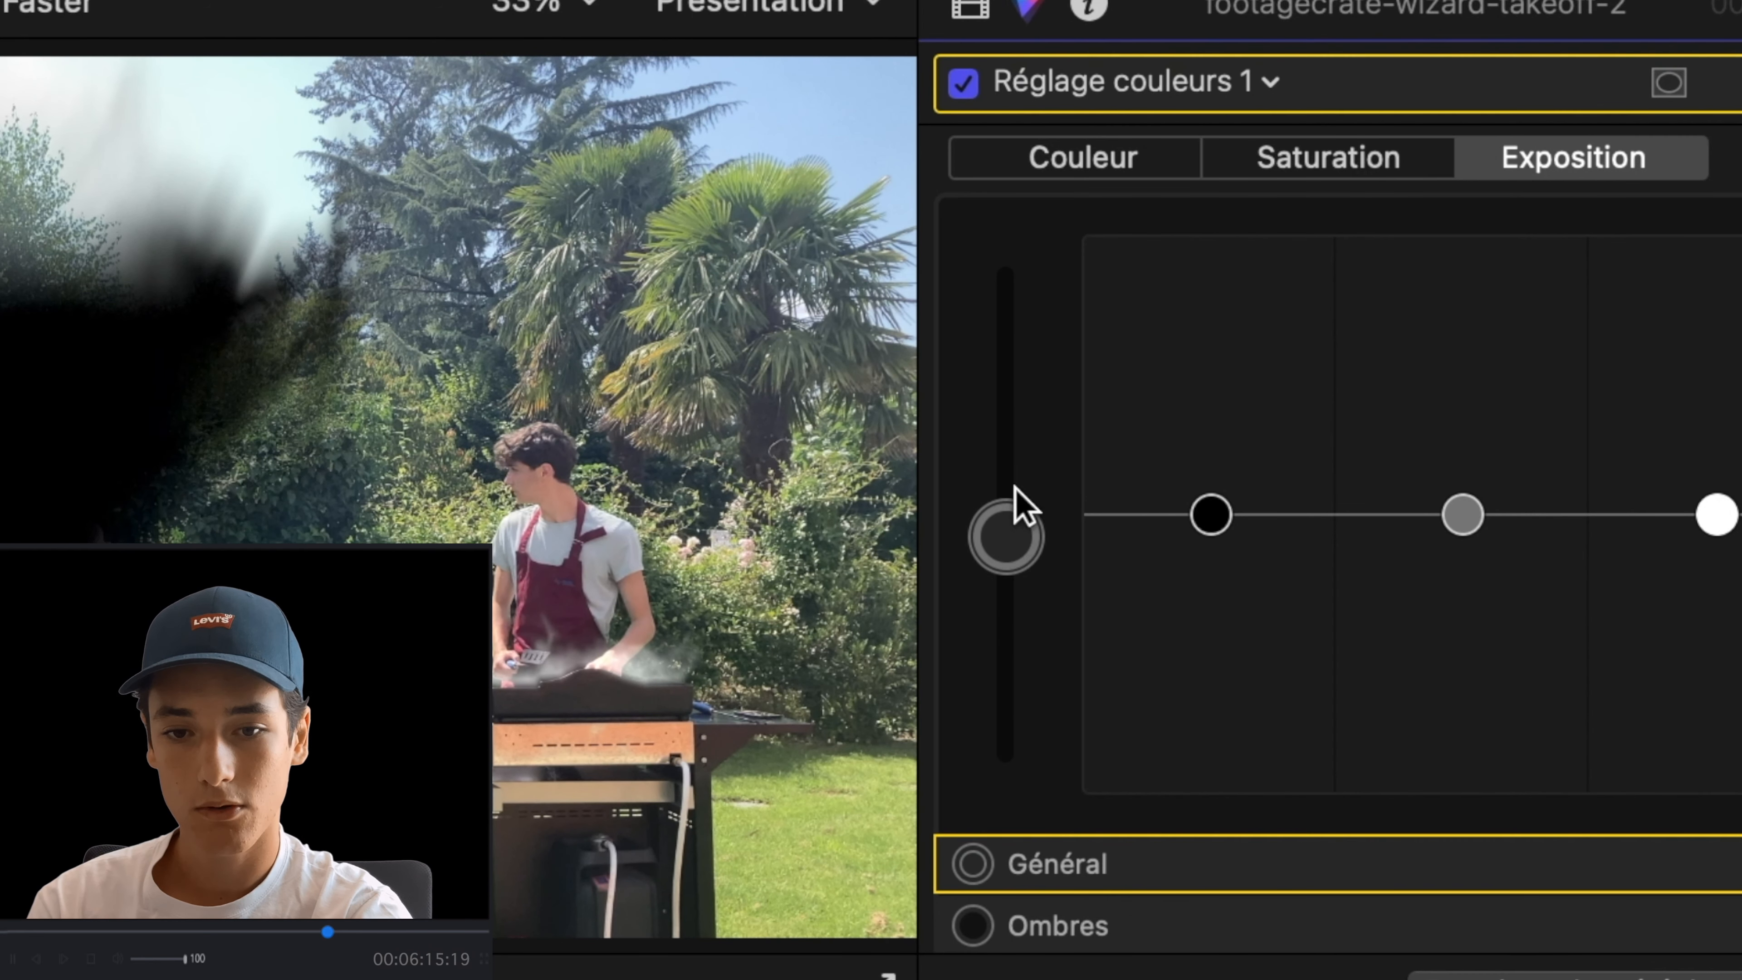
pyautogui.moveTo(1015, 486); pyautogui.dragTo(1013, 439)
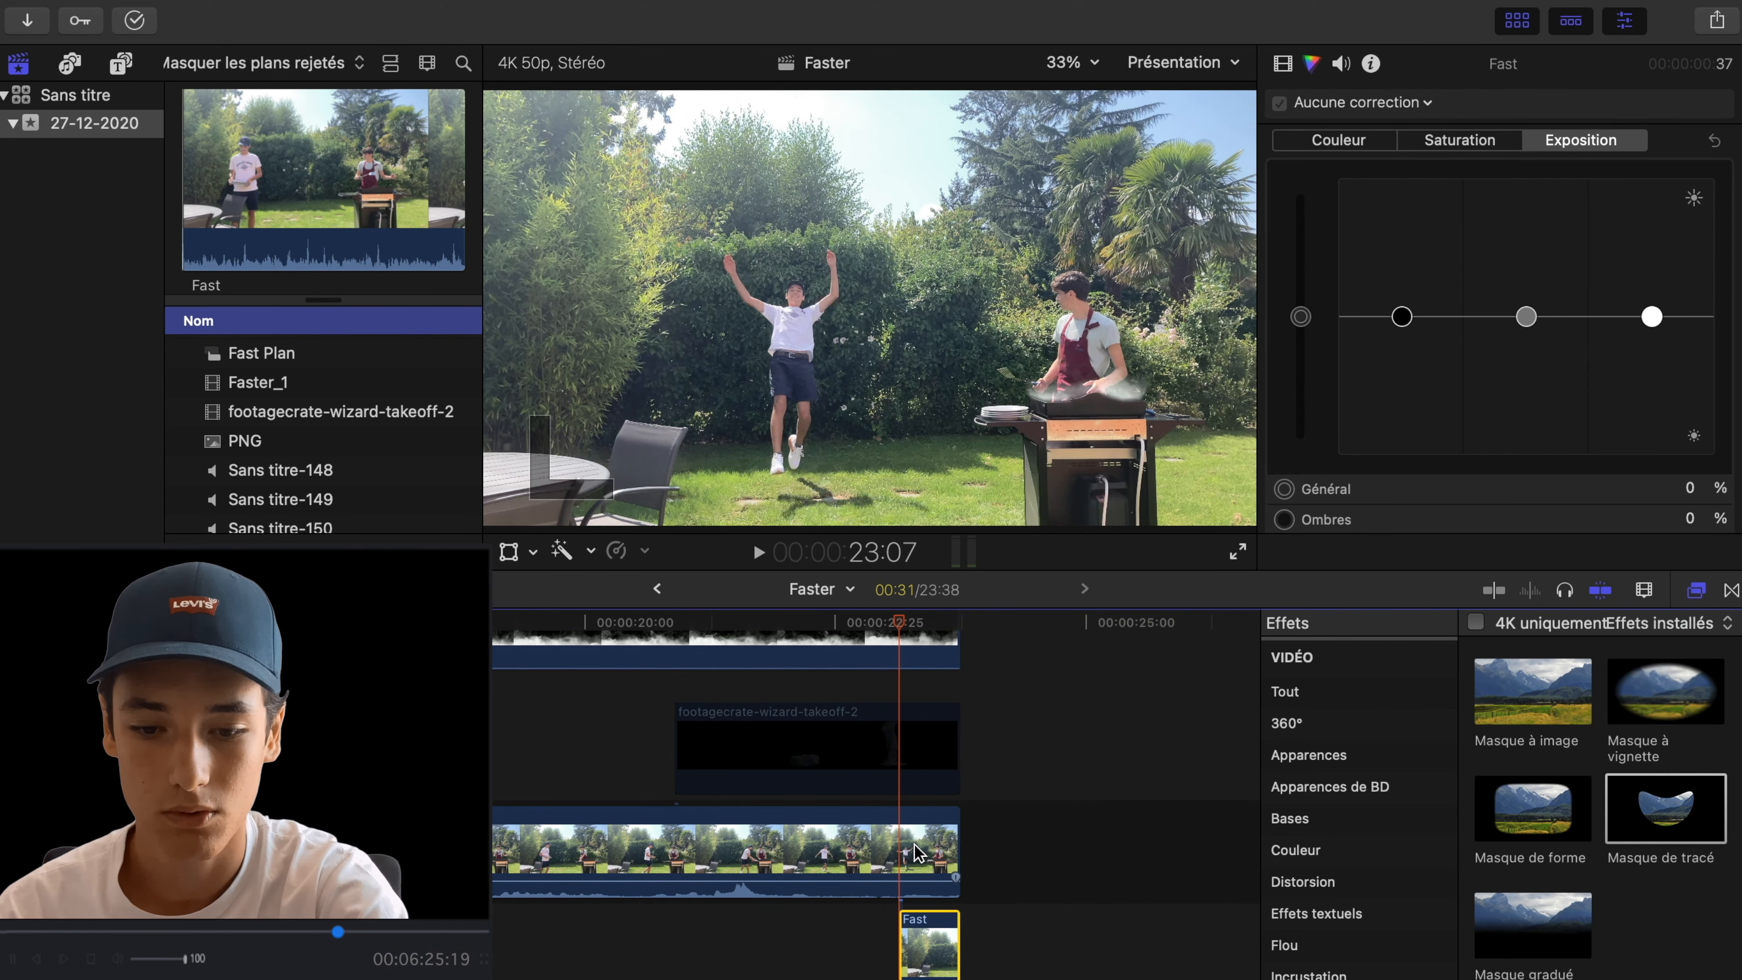
# - Split the main Fast clip at the jump frame, 23:07
pyautogui.press('b')
pyautogui.click(901, 858)
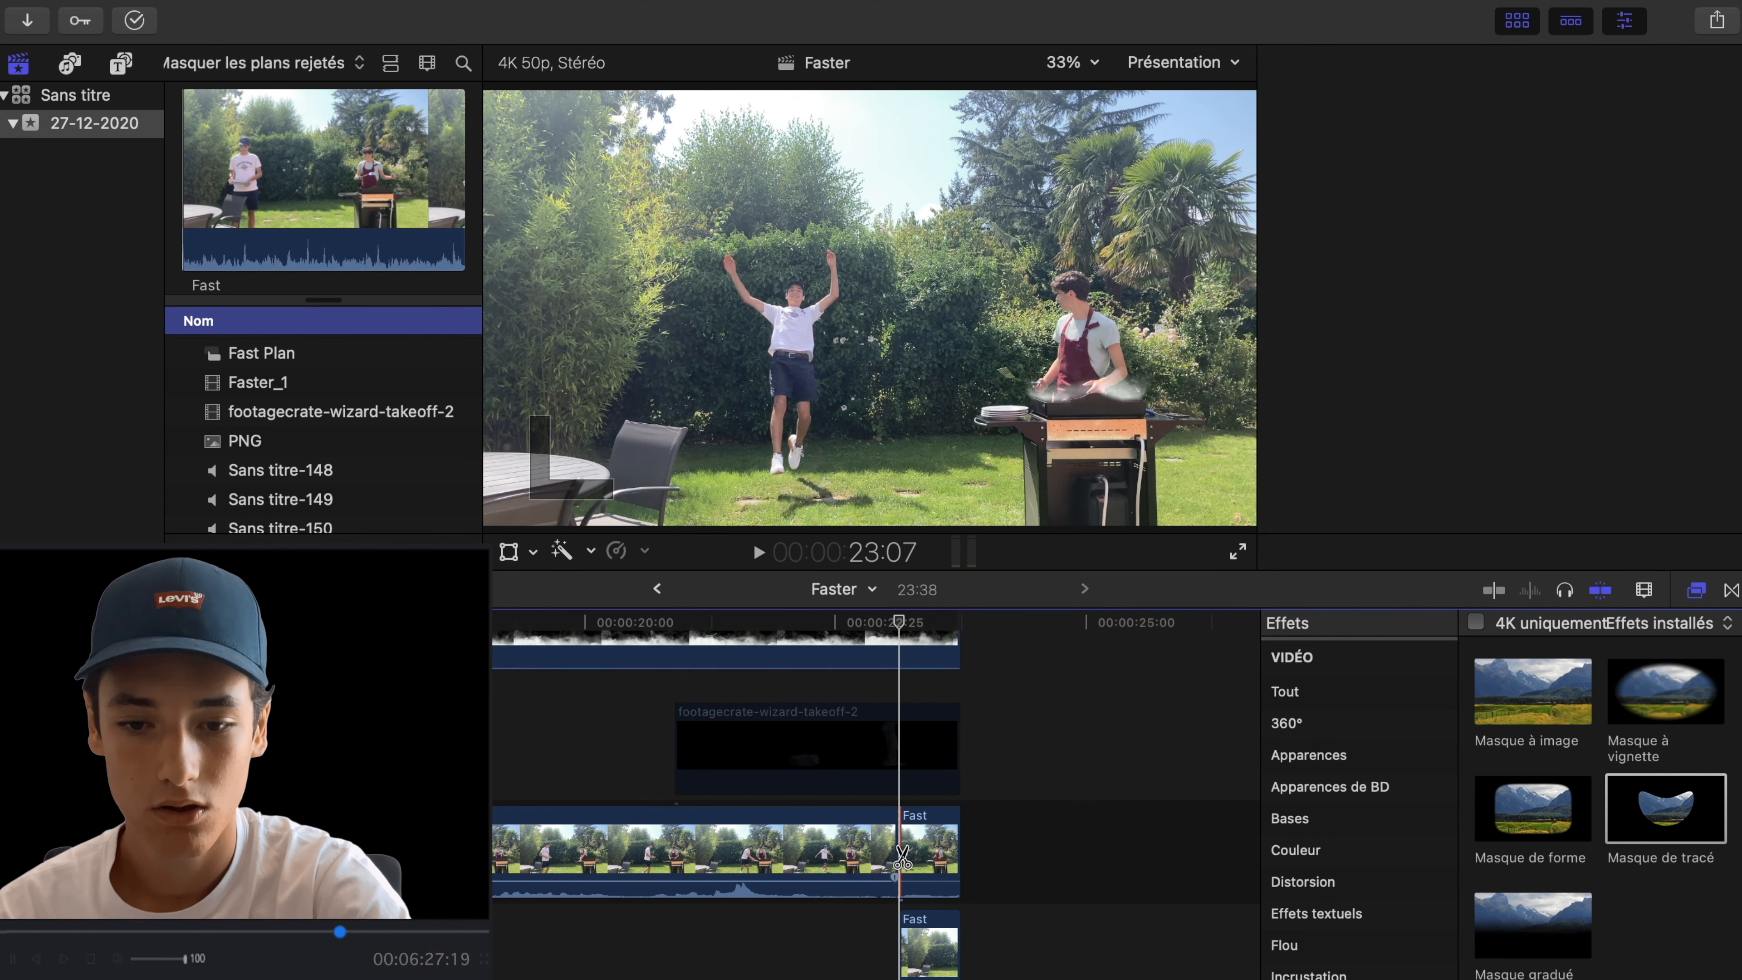
pyautogui.press('a')
# - Mask the jumping man out of the final Fast segment with a path enclosing the frame area beside the barbecue
pyautogui.click(926, 850)
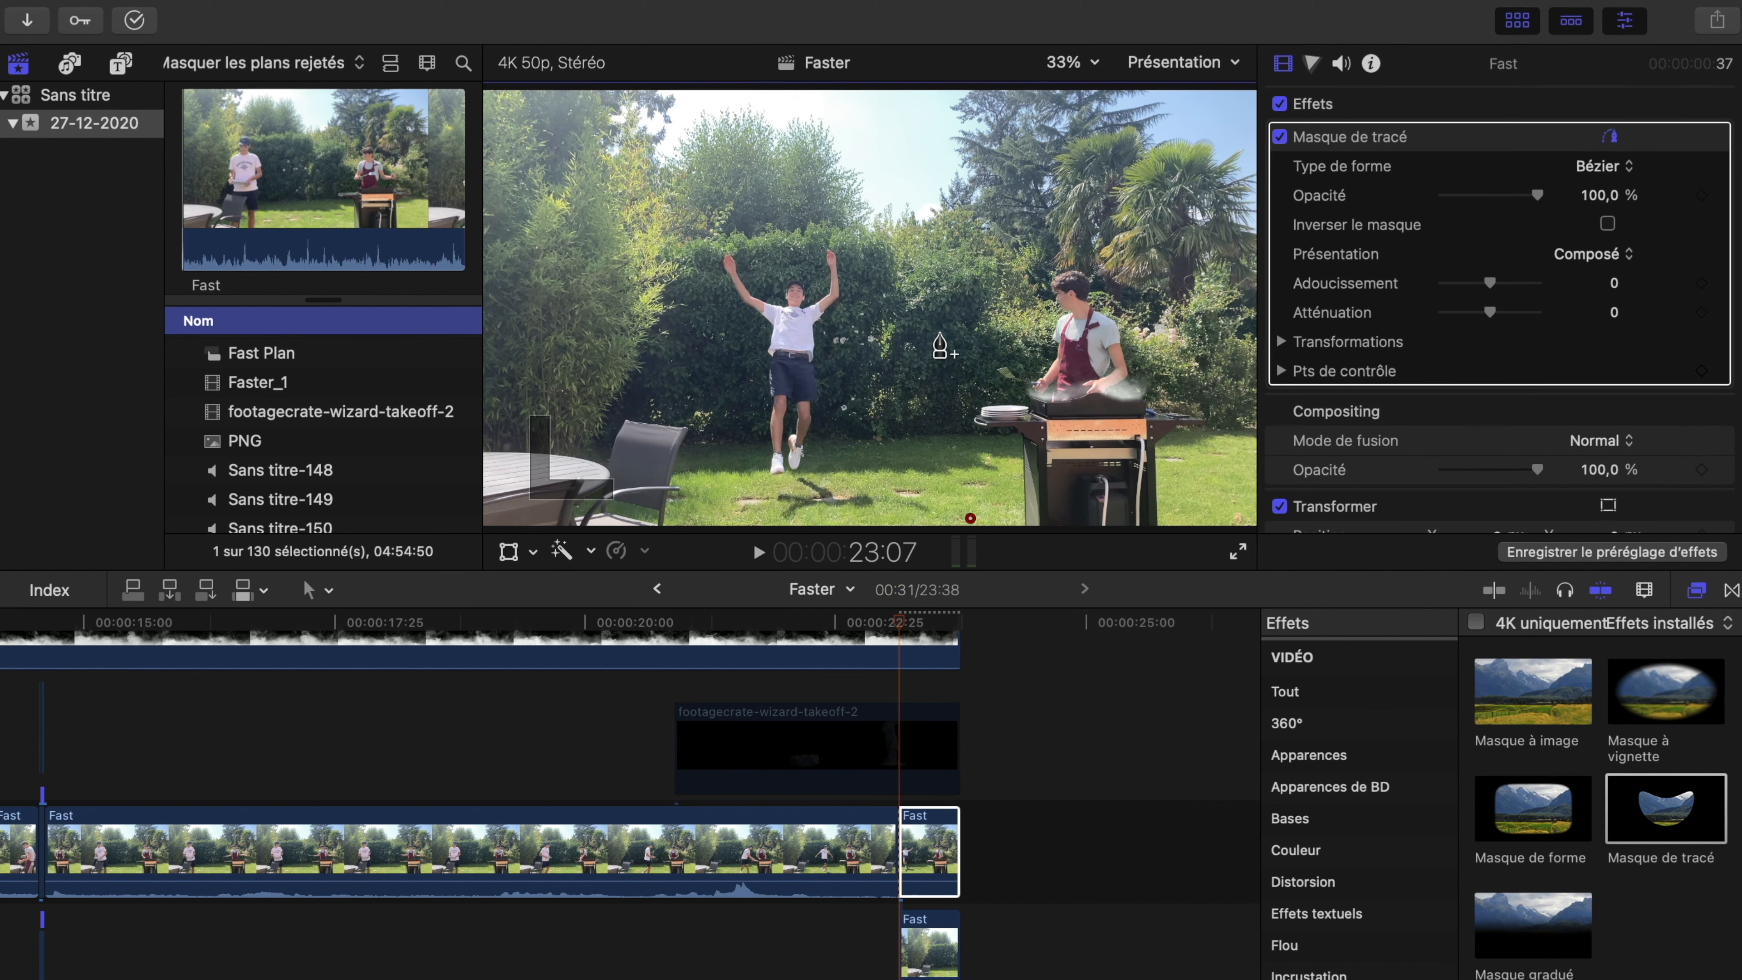
pyautogui.click(981, 525)
pyautogui.click(1001, 90)
pyautogui.click(475, 81)
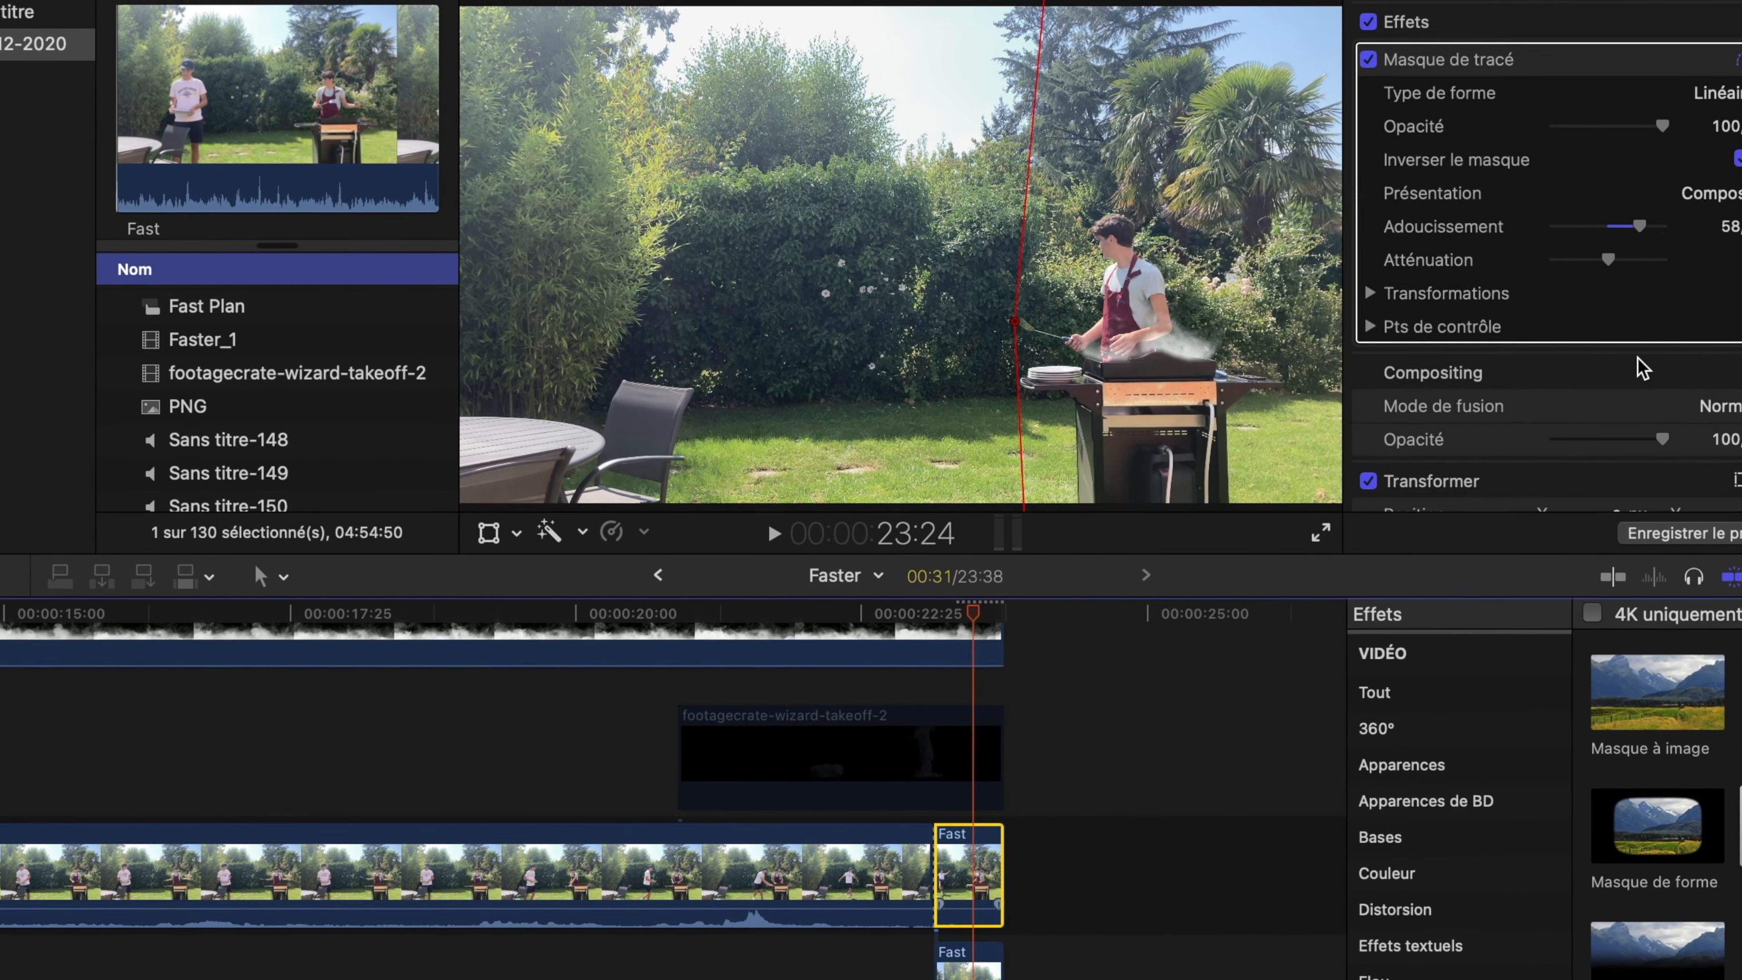
# - Re-enable the footagecrate-wizard-takeoff-2 clip and review the disappearance through the smoke
pyautogui.click(914, 753)
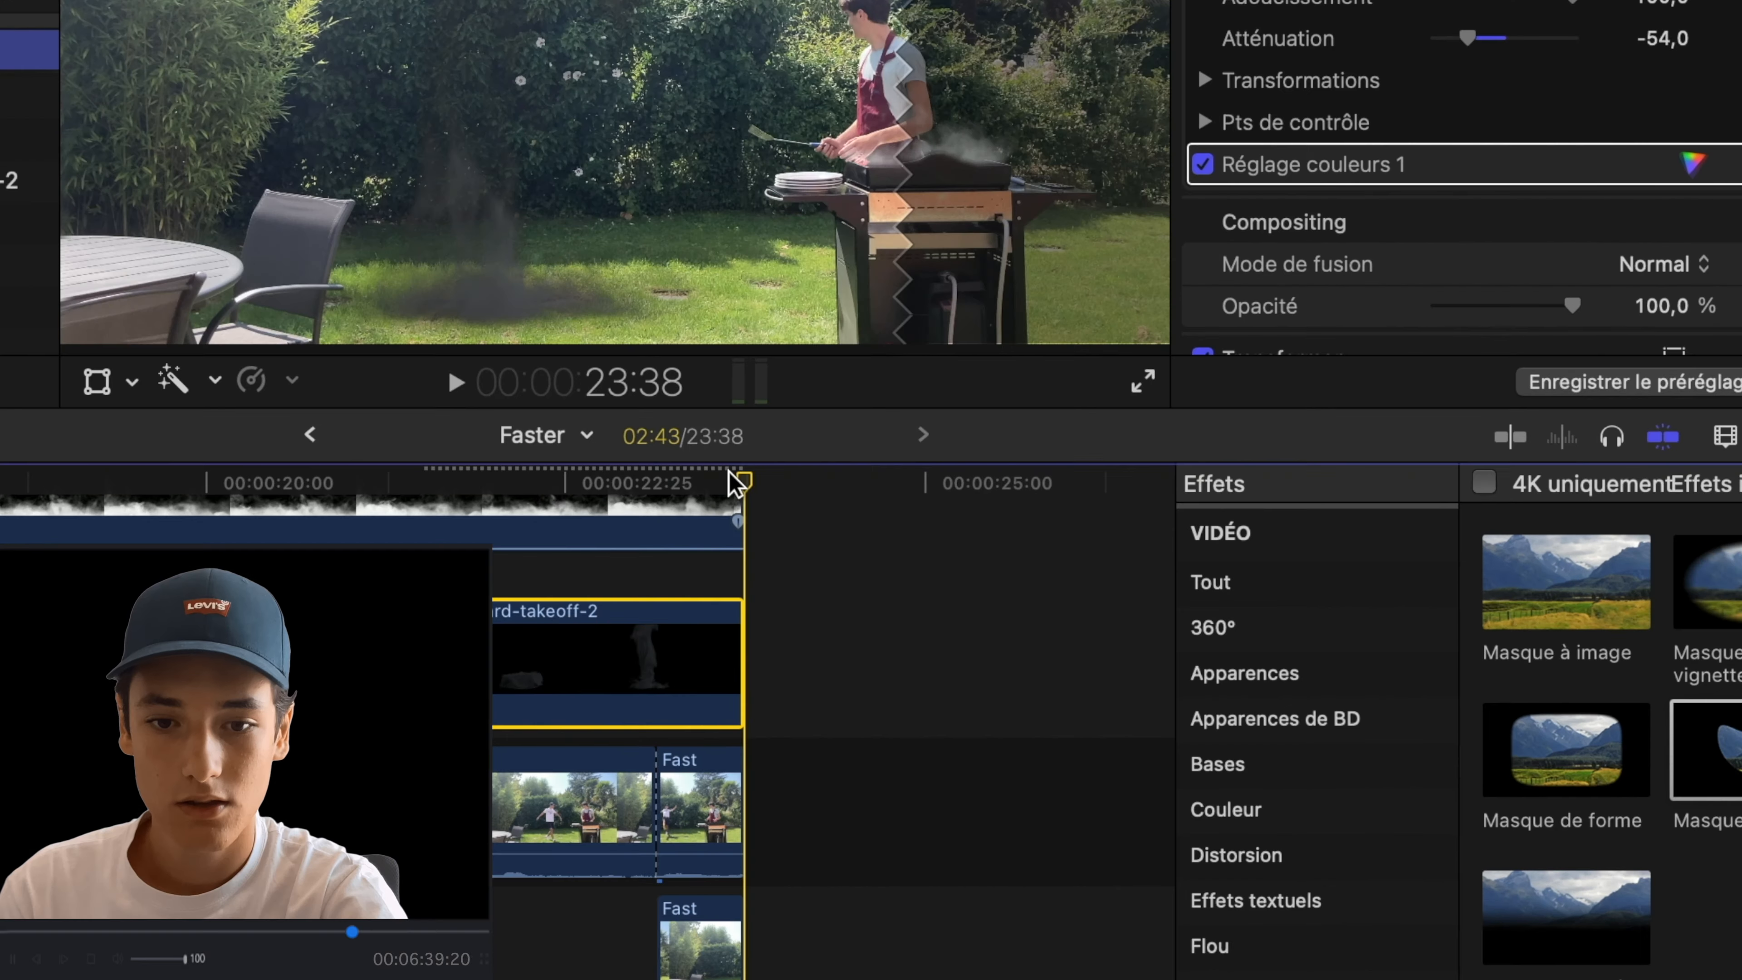
pyautogui.moveTo(1011, 613); pyautogui.dragTo(798, 614)
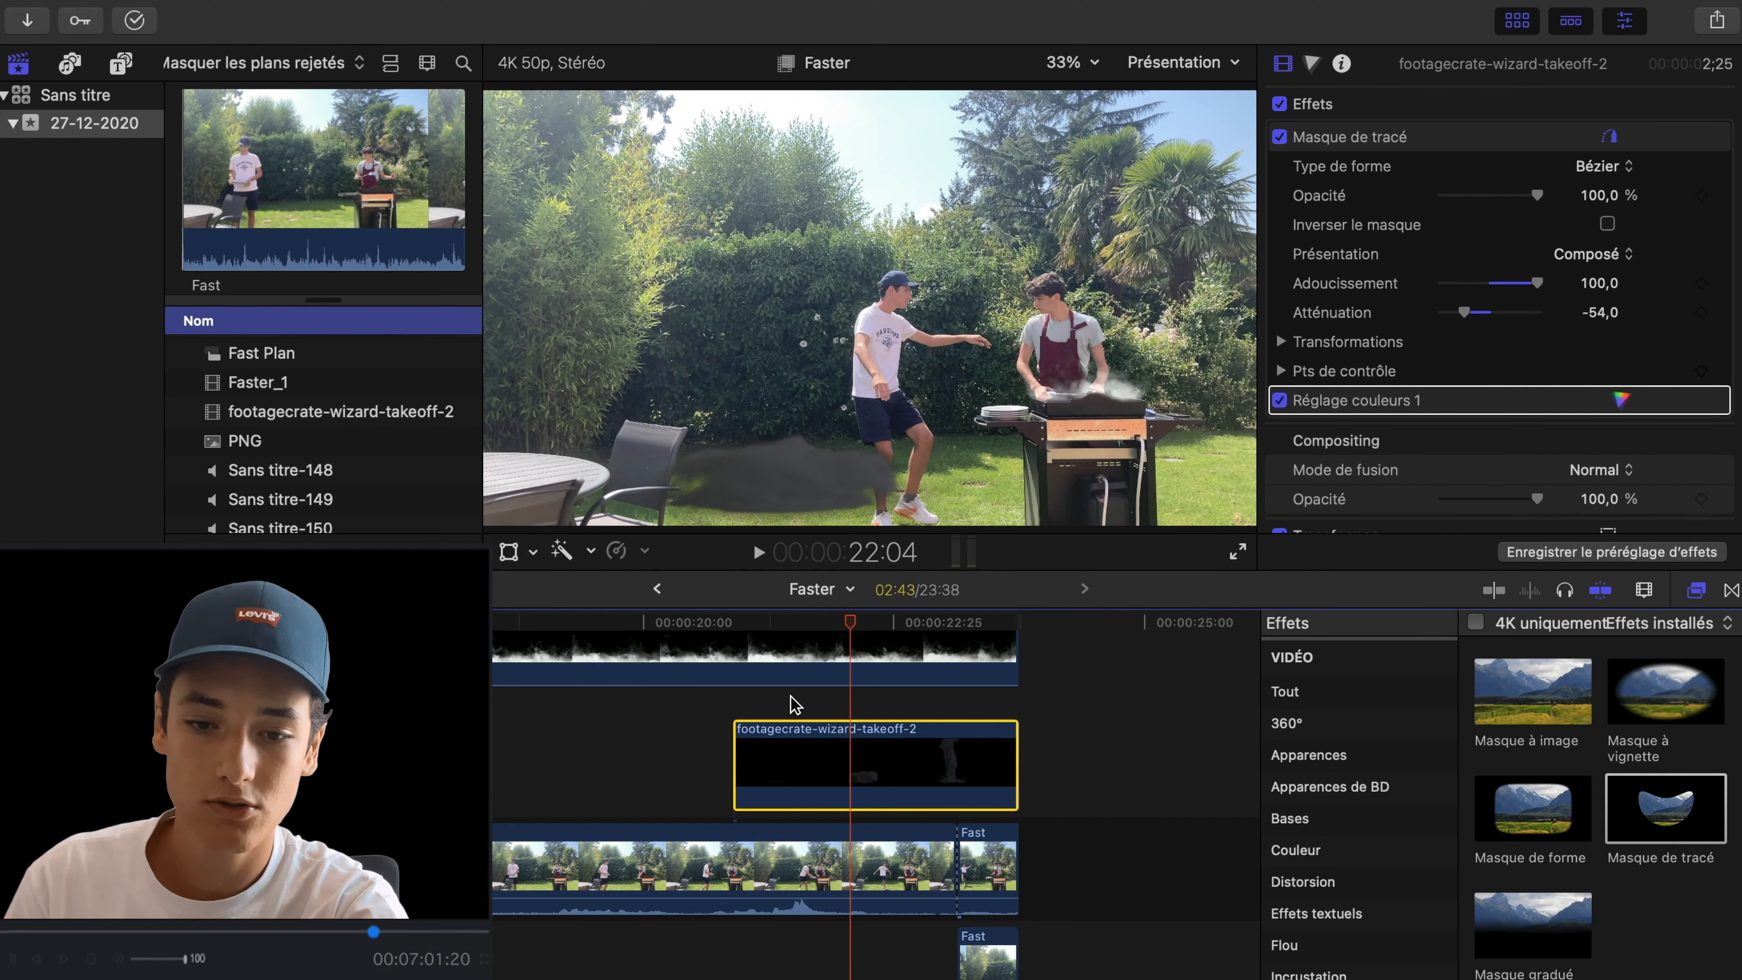
# - Add the Faster_1 clip above the footagecrate-wizard-takeoff-2 clip, starting at the takeoff clip's first frame, 20:45
pyautogui.moveTo(848, 617); pyautogui.dragTo(793, 628)
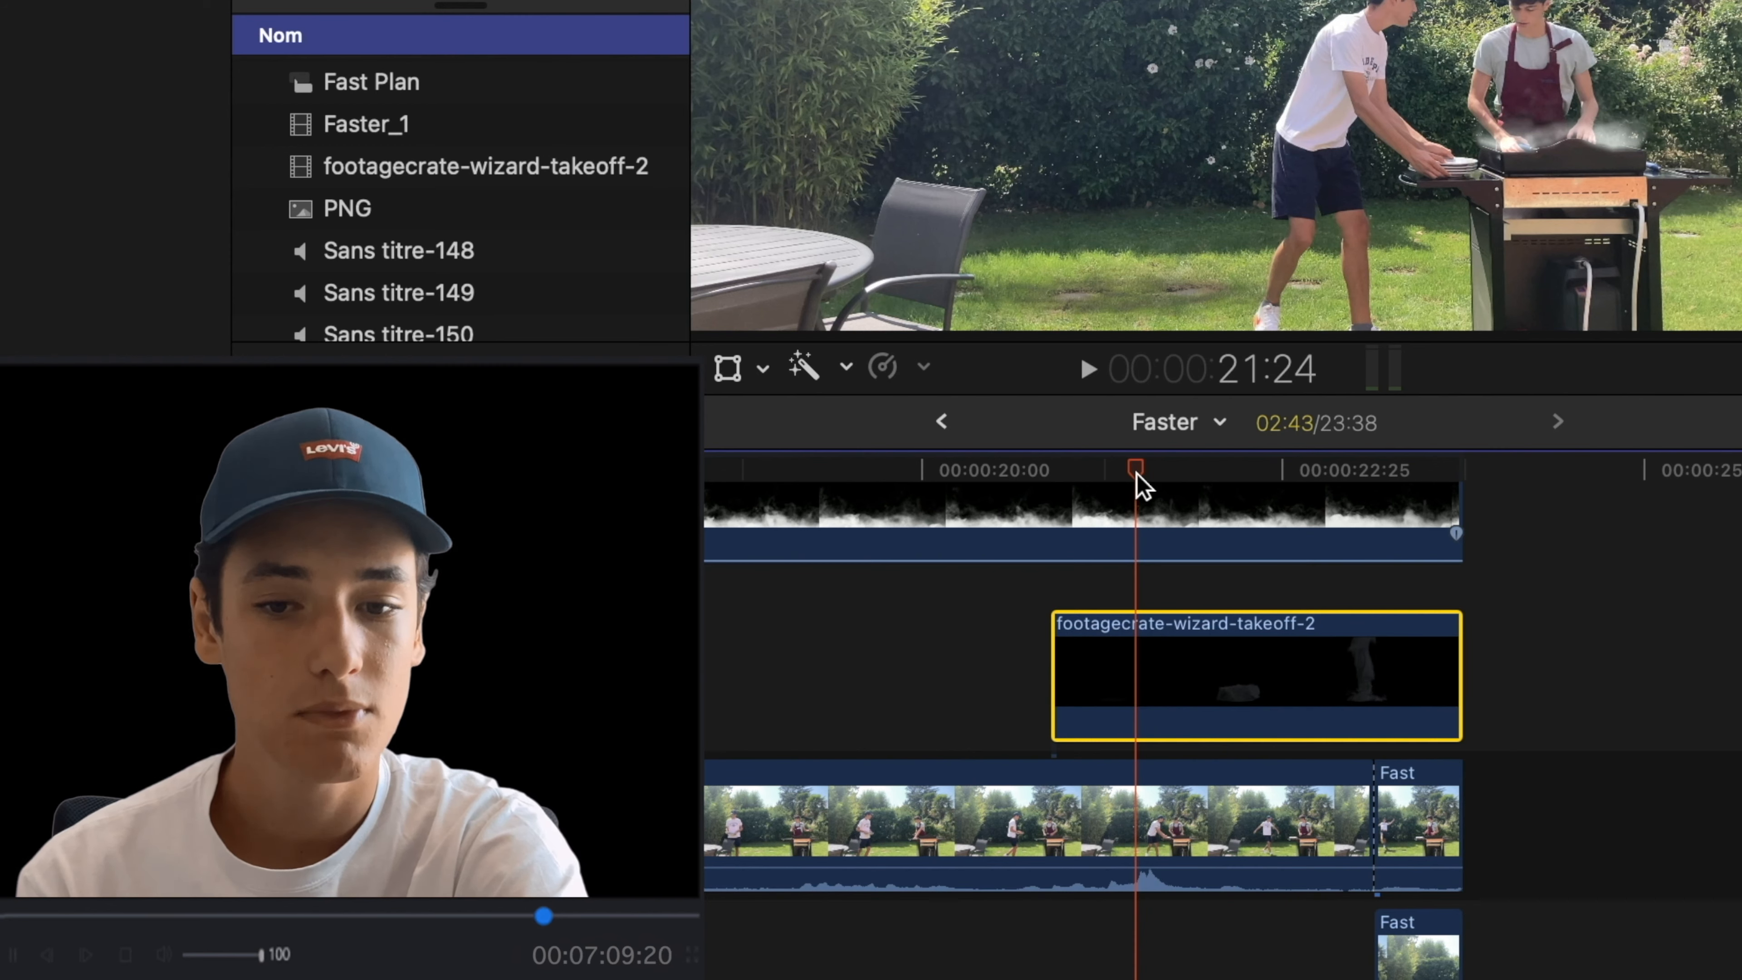
pyautogui.moveTo(1142, 486); pyautogui.dragTo(1293, 445)
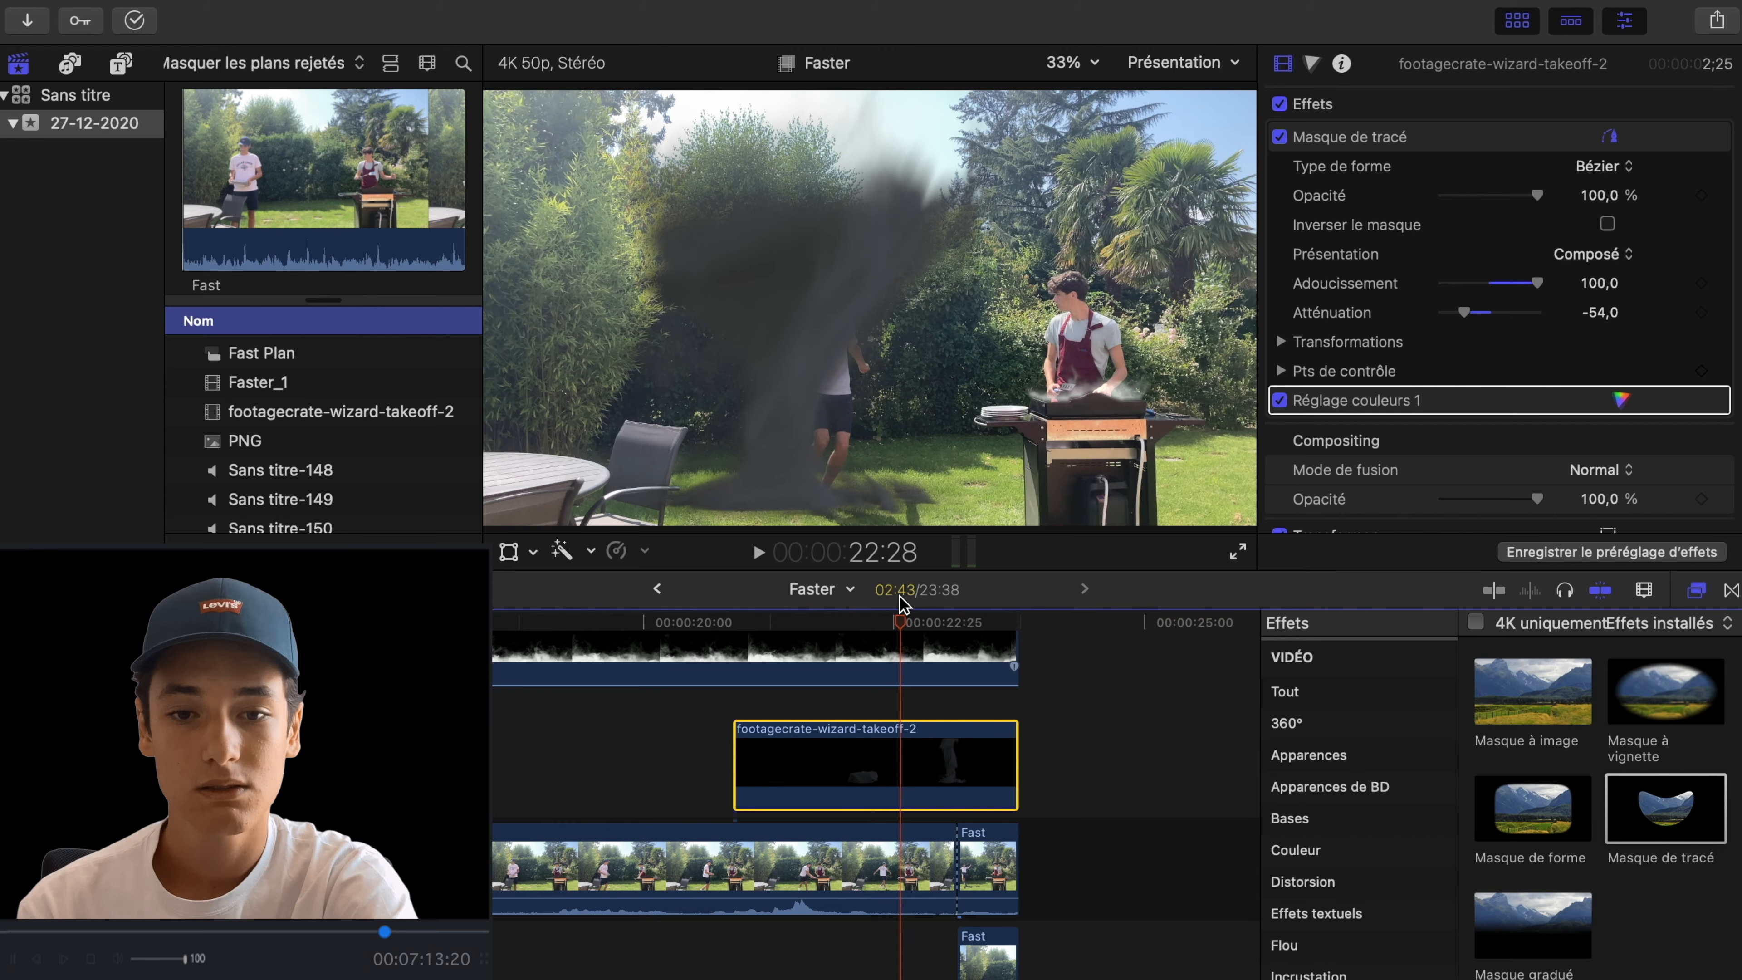
pyautogui.moveTo(900, 604); pyautogui.dragTo(746, 624)
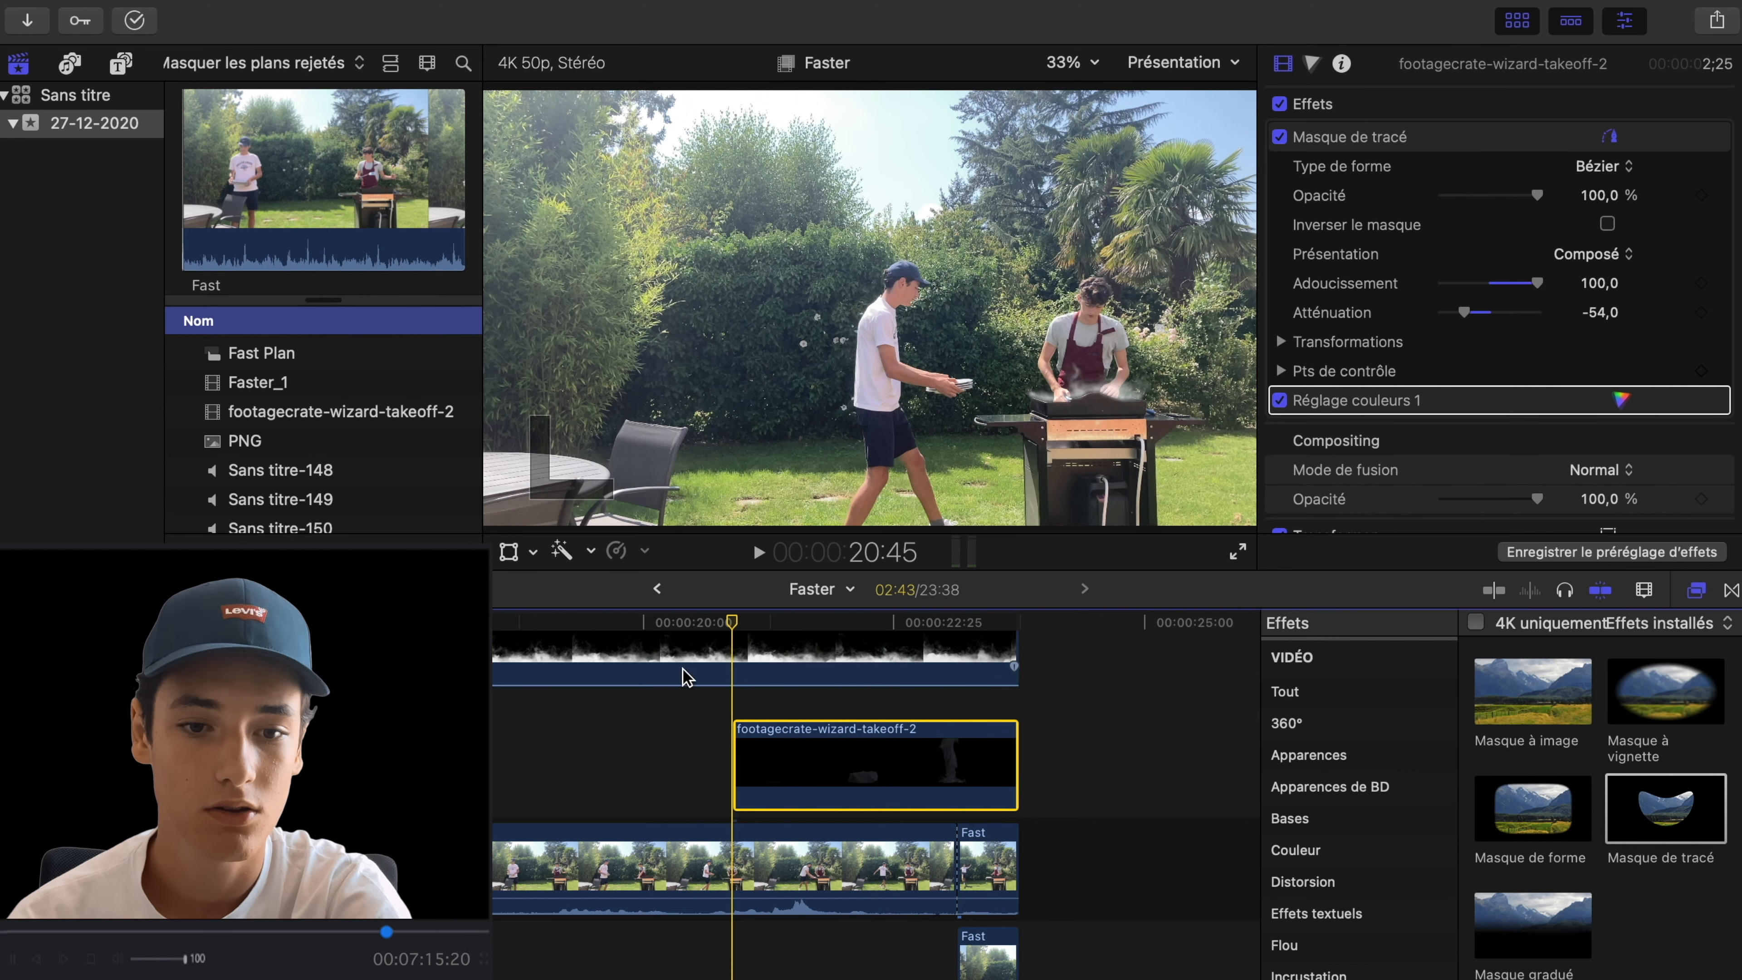
pyautogui.scroll(5, 295, 483)
pyautogui.scroll(-4, 305, 482)
pyautogui.moveTo(271, 454); pyautogui.dragTo(741, 711)
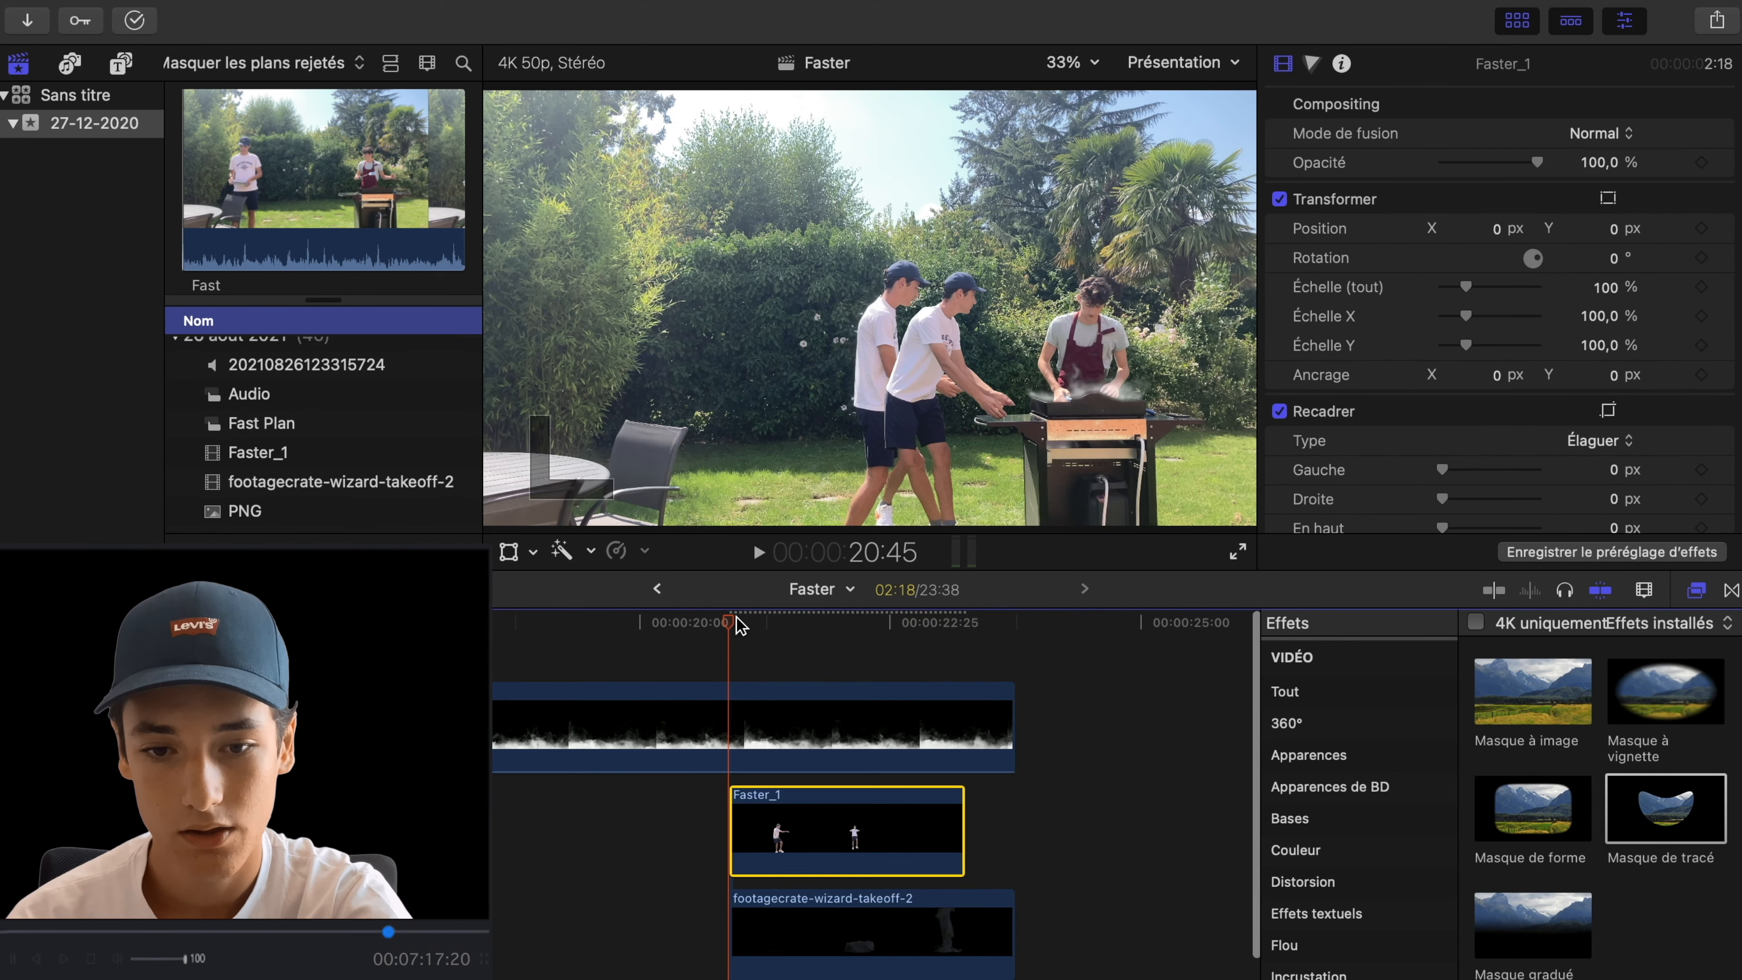
# - Mark the jump frame on the Faster_1 clip and disable the footagecrate-wizard-takeoff-2 clip
pyautogui.moveTo(732, 624); pyautogui.dragTo(866, 614)
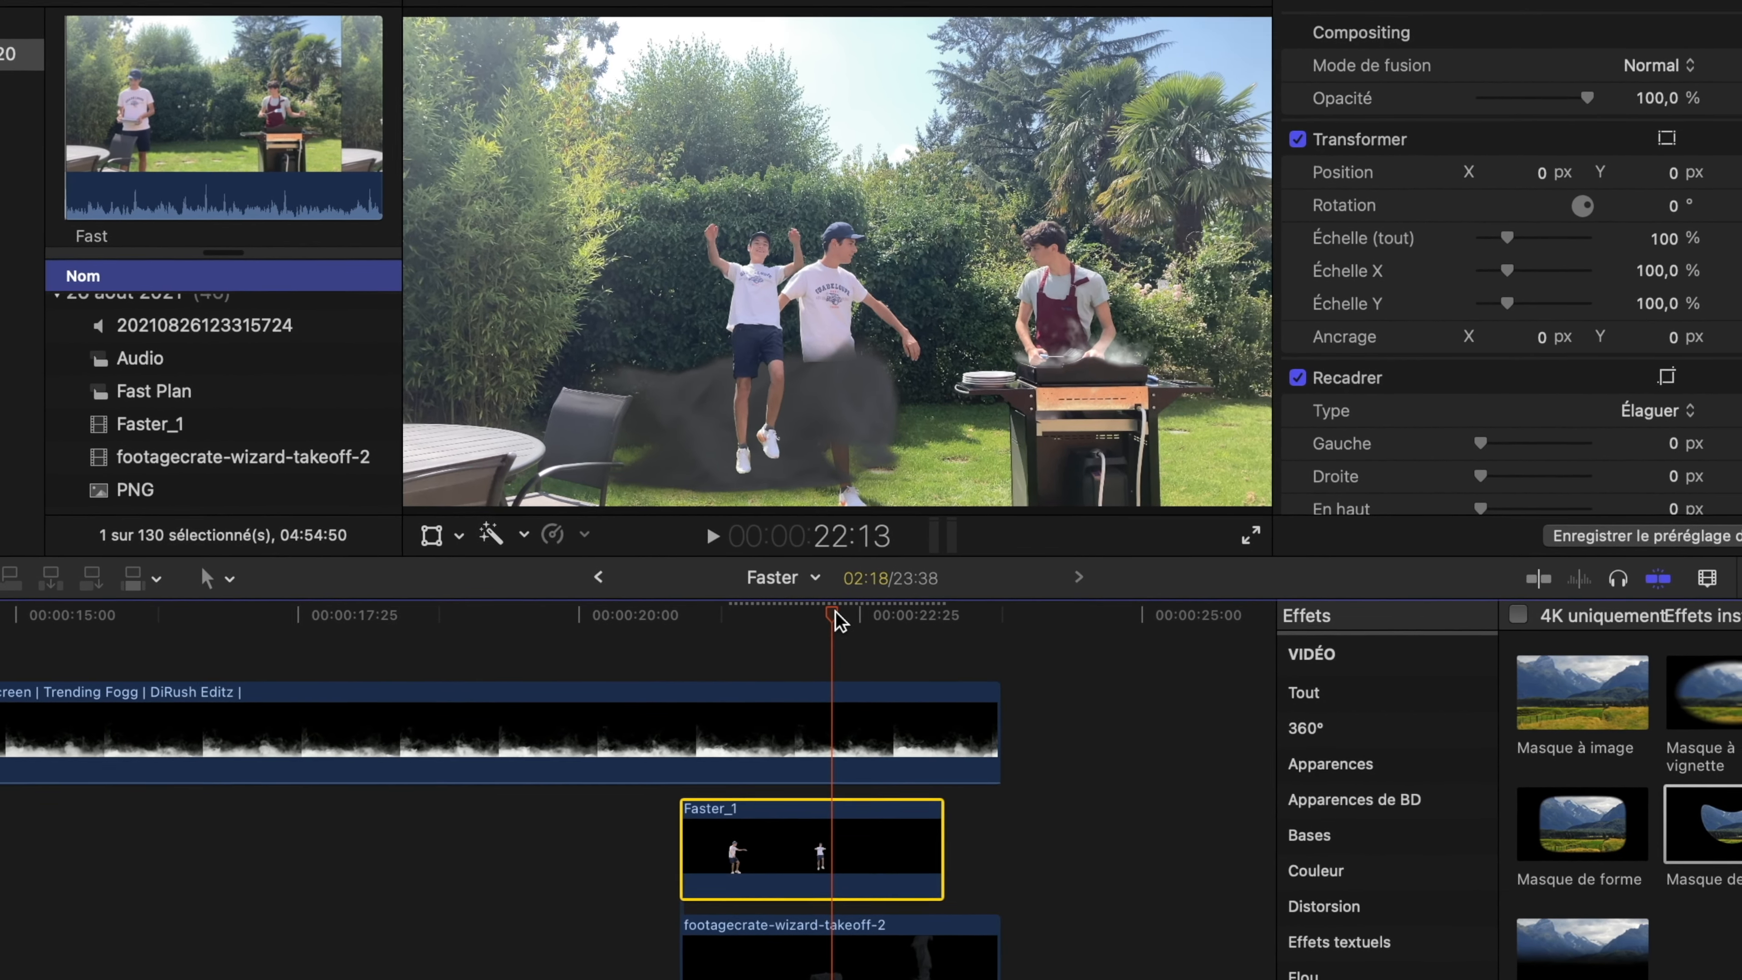
pyautogui.press('m')
pyautogui.scroll(-2, 855, 805)
pyautogui.click(924, 921)
pyautogui.press('v')
# - Shift Faster_1 later so its marked frame falls on the jump at 23:00, and trim its end to the takeoff clip's end
pyautogui.click(863, 616)
pyautogui.press('space')
pyautogui.press('space')
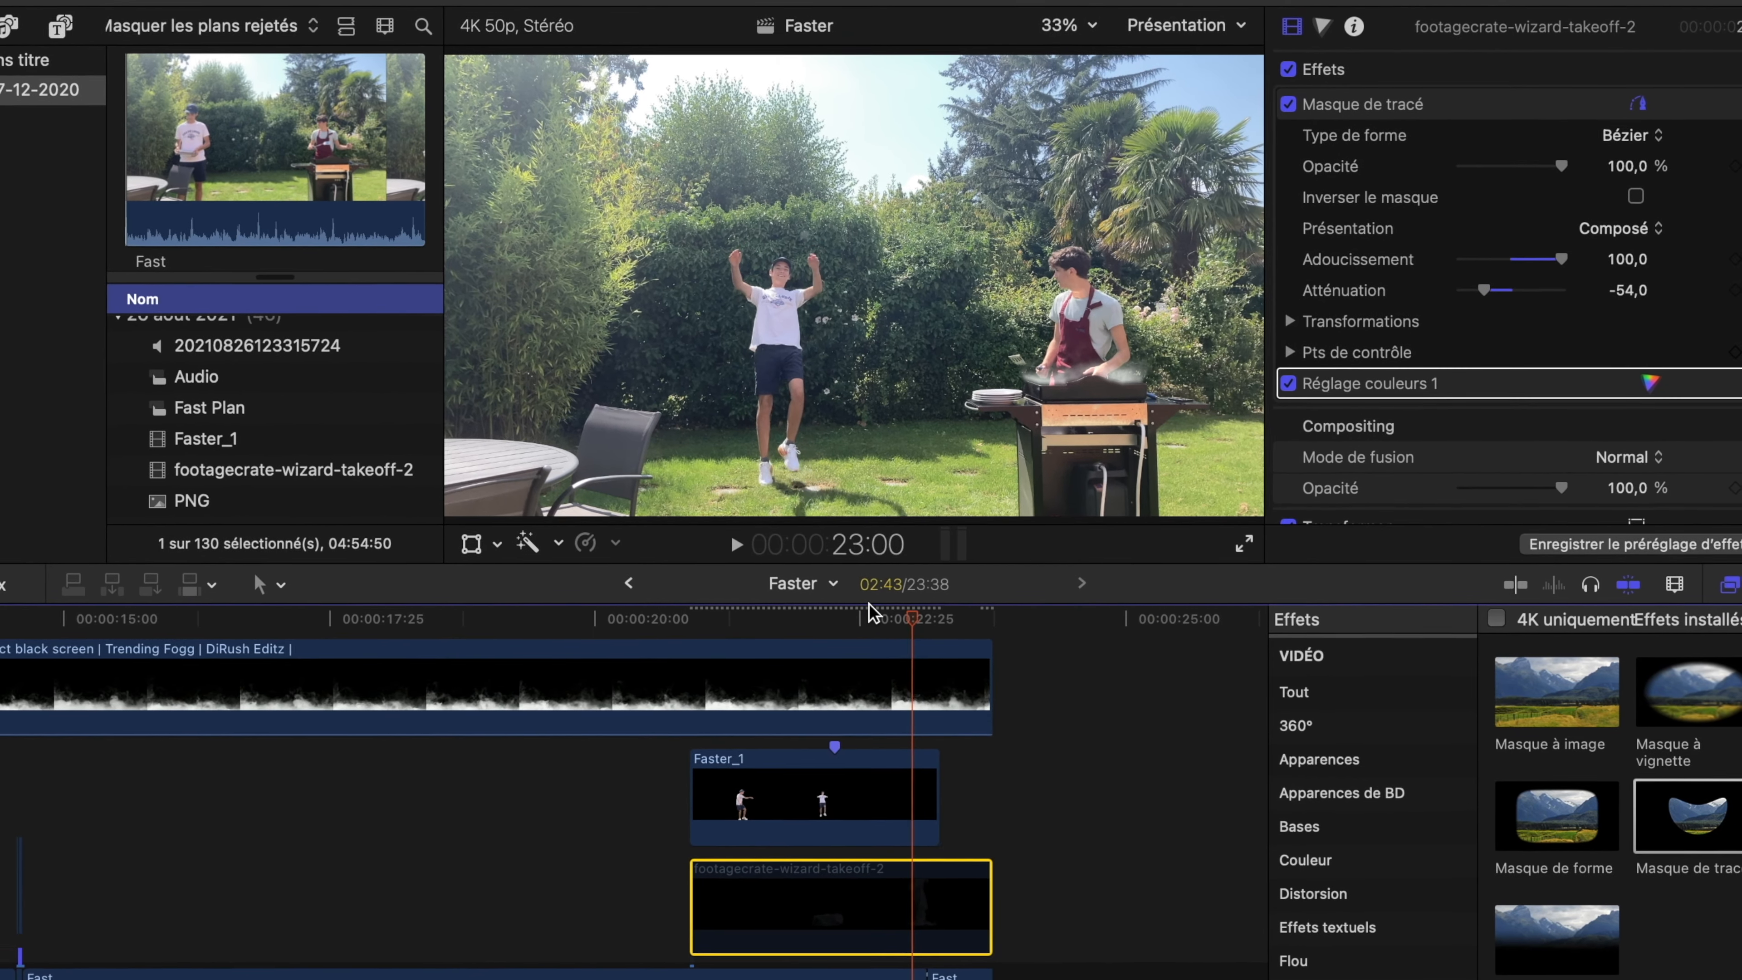
pyautogui.moveTo(844, 800); pyautogui.dragTo(892, 793)
pyautogui.press('super+=')
pyautogui.moveTo(1226, 789); pyautogui.dragTo(1099, 774)
pyautogui.moveTo(987, 790); pyautogui.dragTo(985, 790)
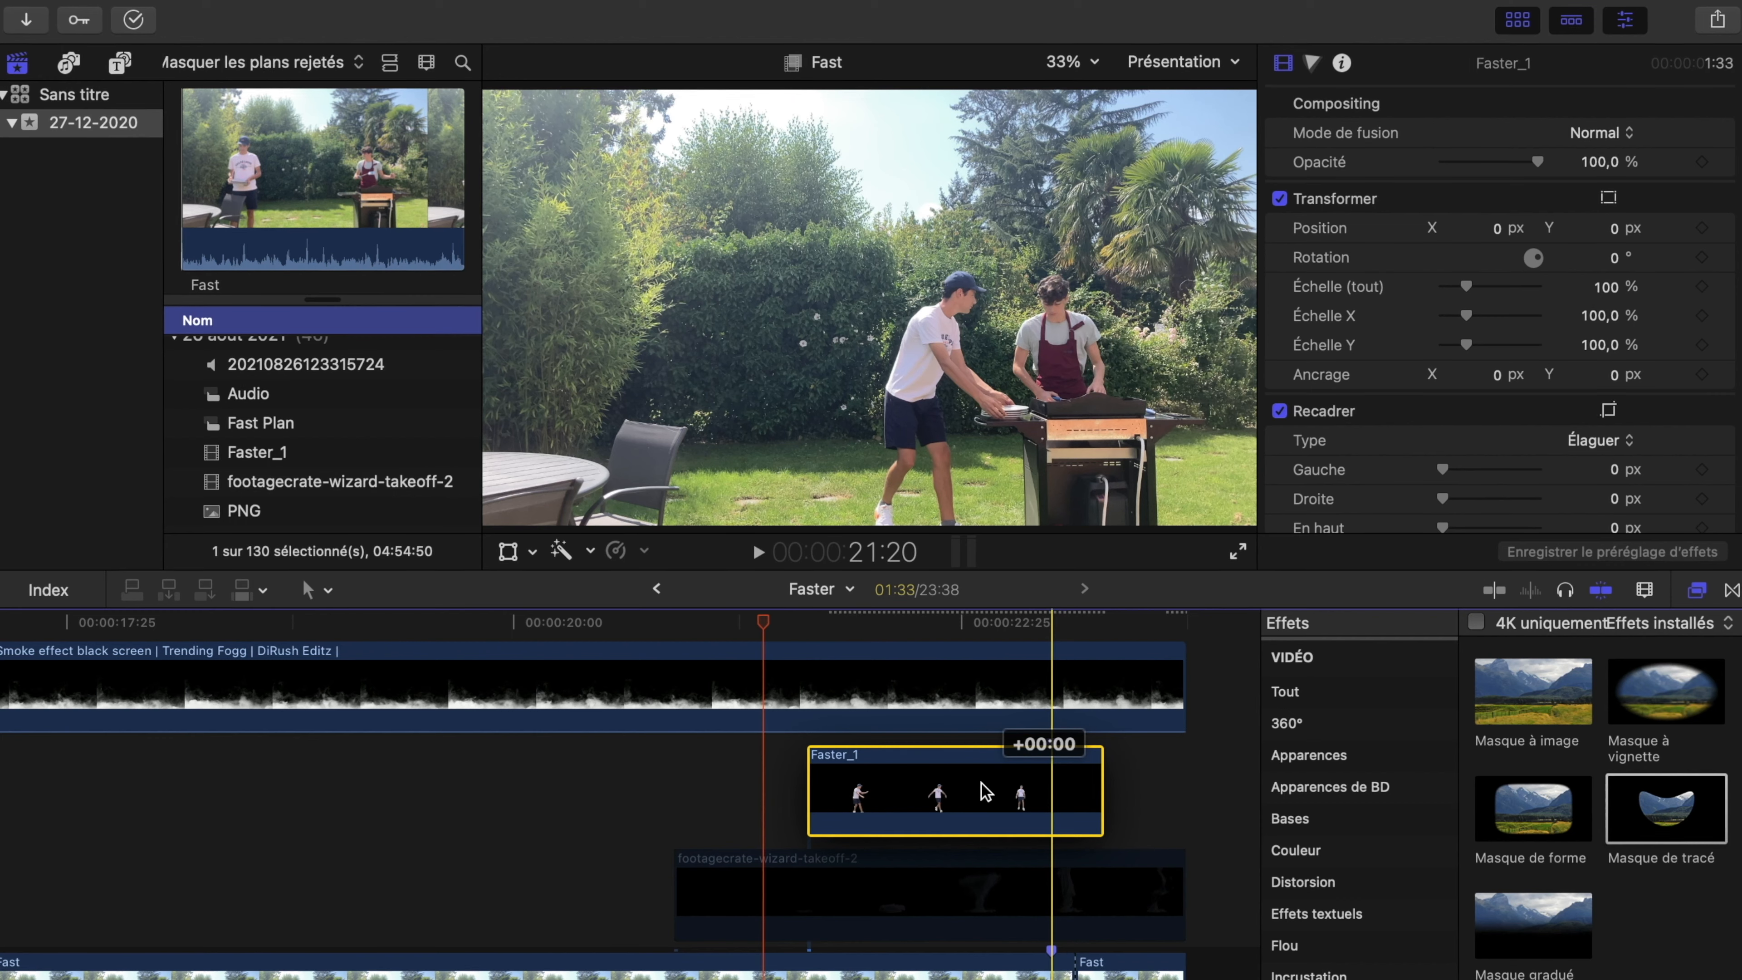
pyautogui.moveTo(1095, 768); pyautogui.dragTo(1183, 768)
pyautogui.click(1039, 626)
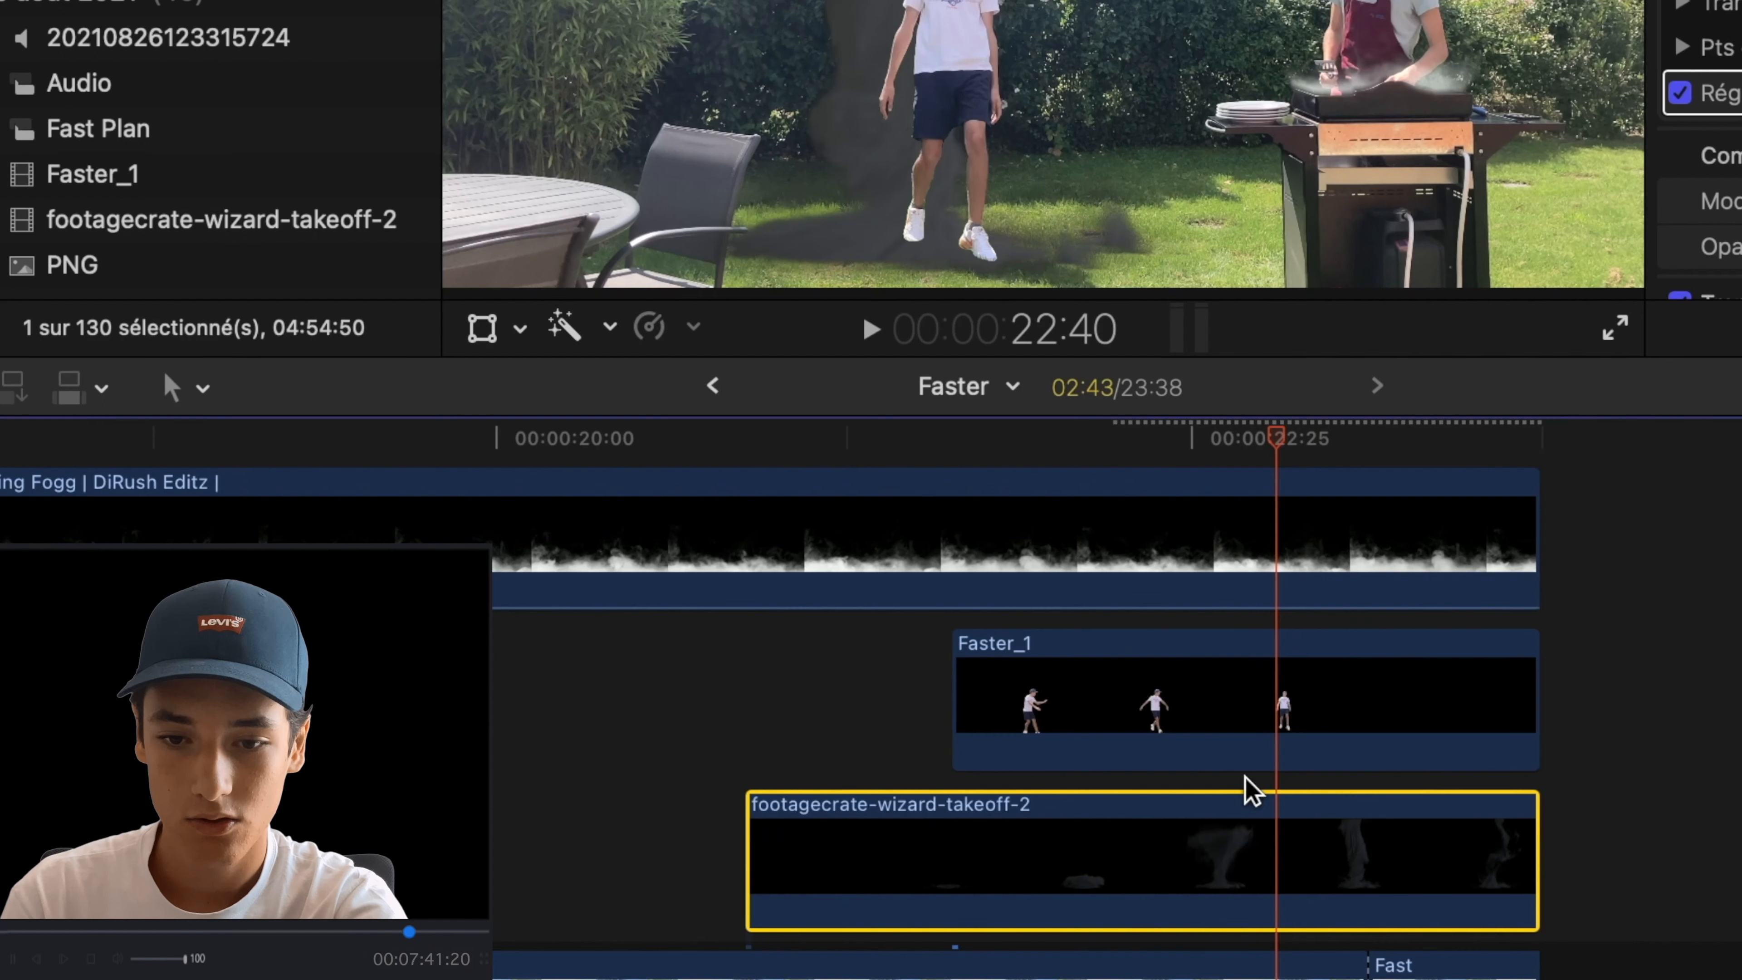
# - Split the Faster_1 clip at 22:40 and select its second segment
pyautogui.press('b')
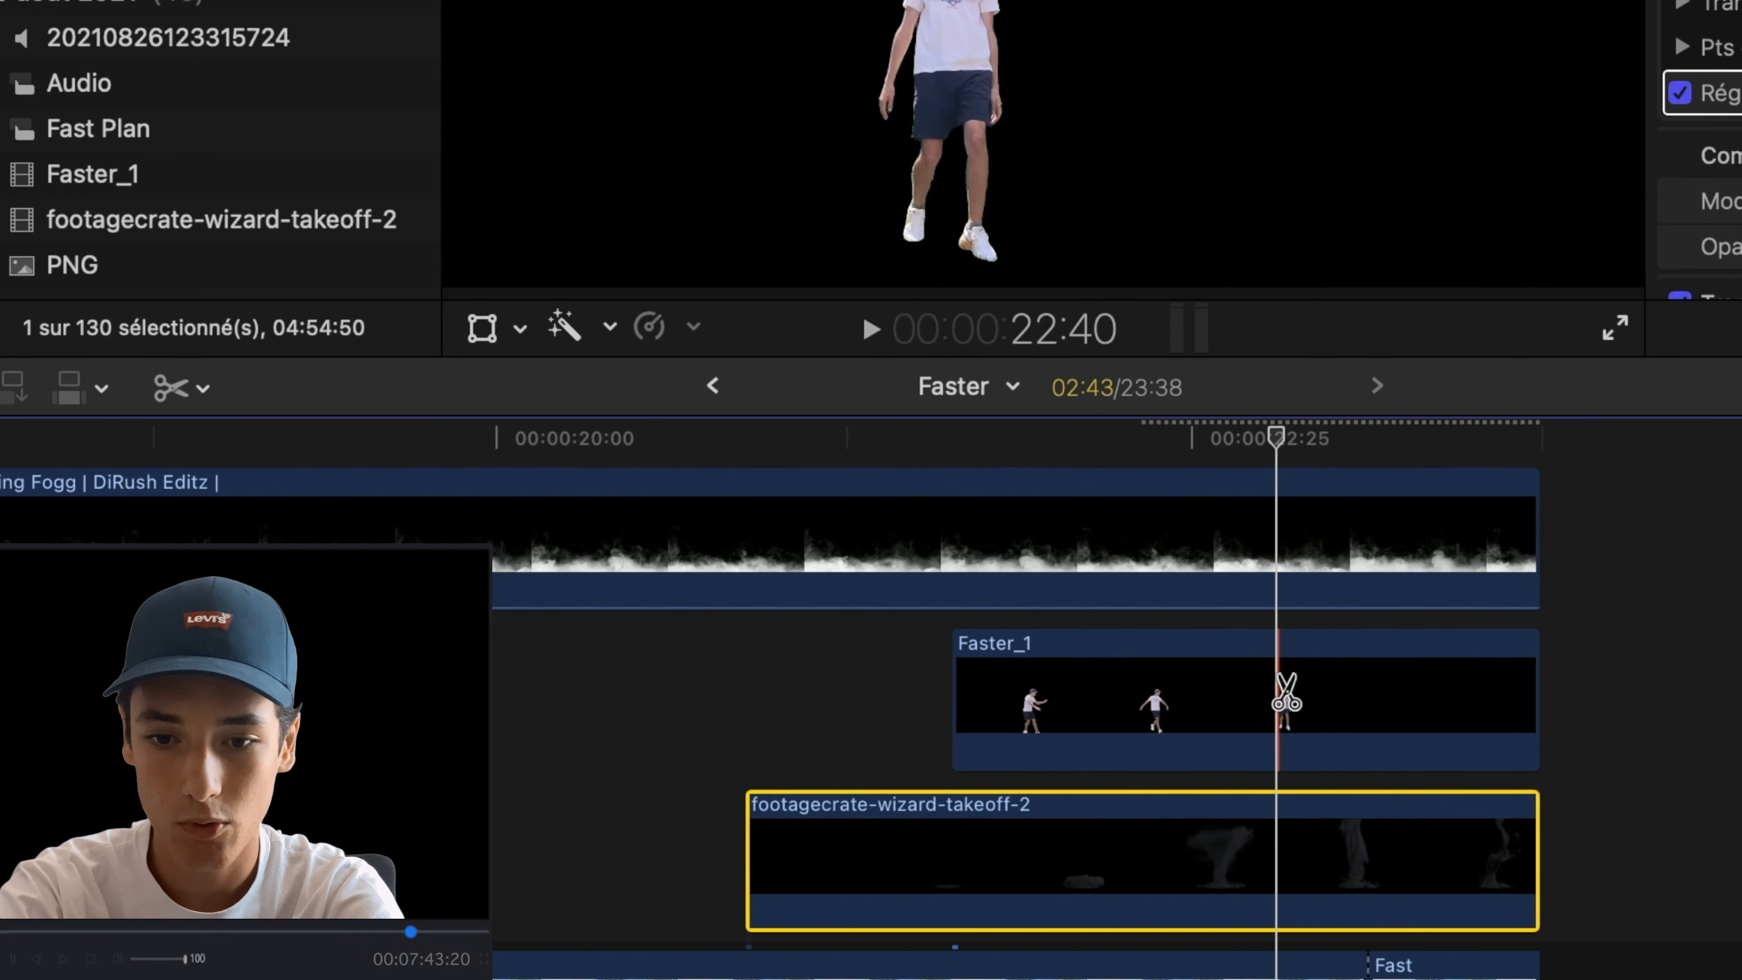
pyautogui.click(1284, 692)
pyautogui.press('a')
pyautogui.click(1381, 716)
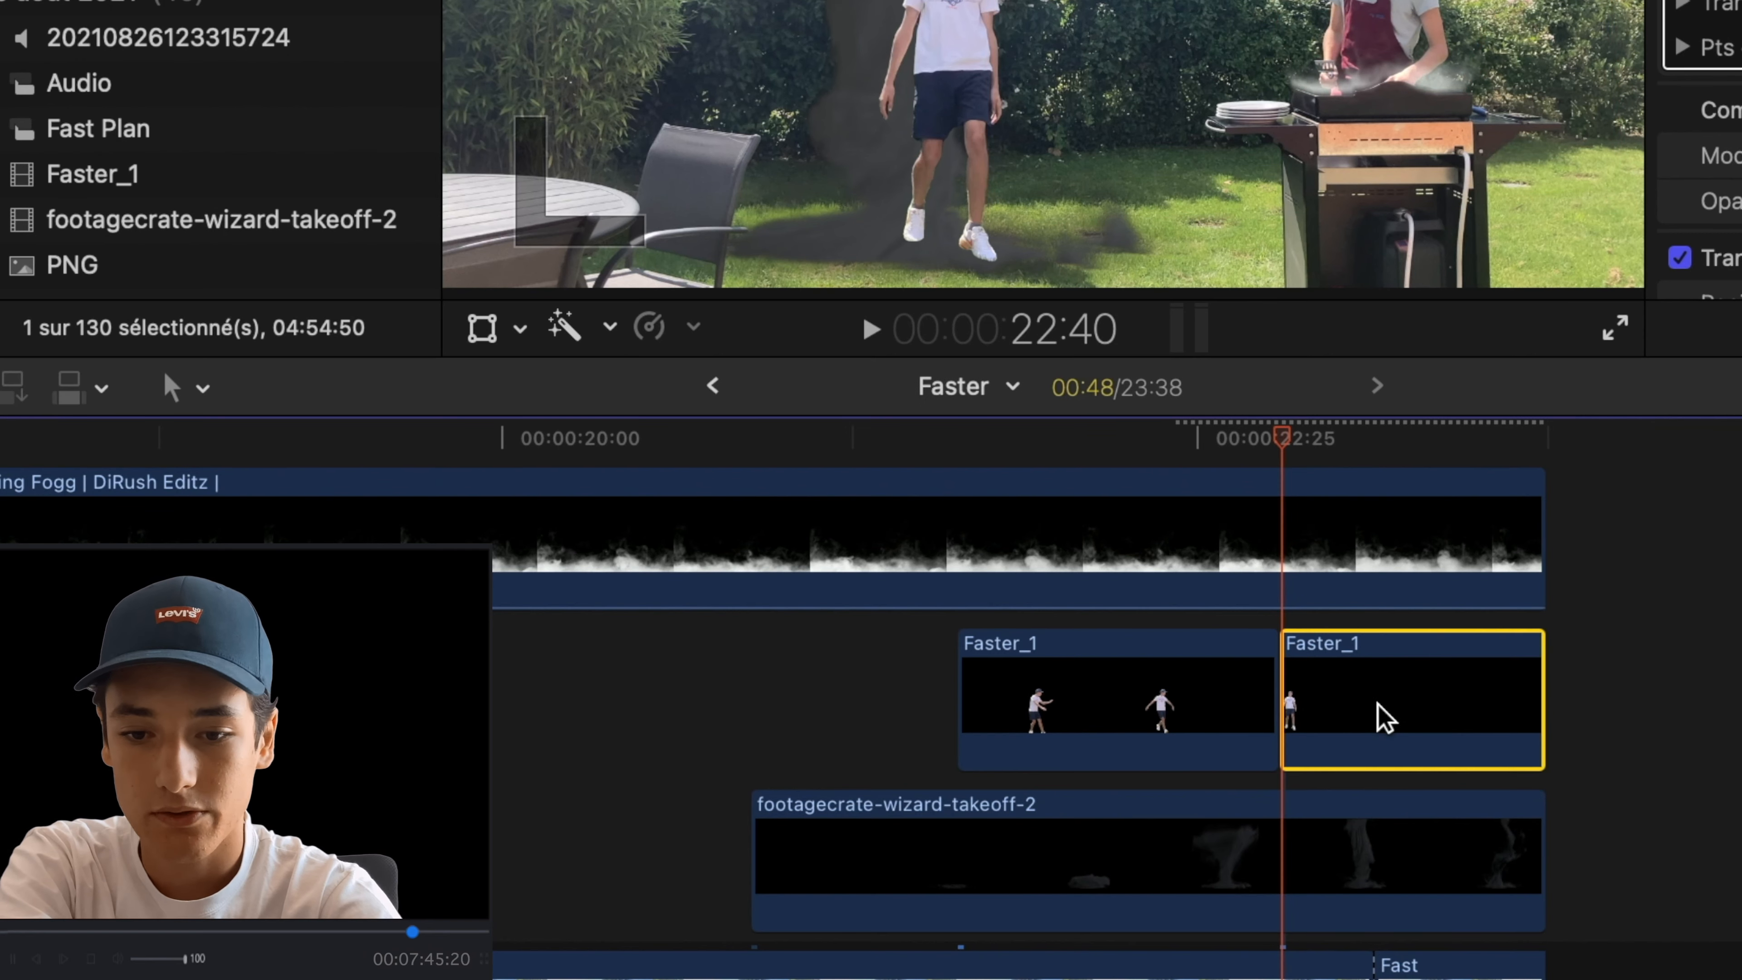
# - Apply a Masque de tracé path around the man on the second Faster_1 segment, and set its Général exposure to -10 %
pyautogui.press('super+5')
pyautogui.moveTo(1739, 775); pyautogui.dragTo(1402, 729)
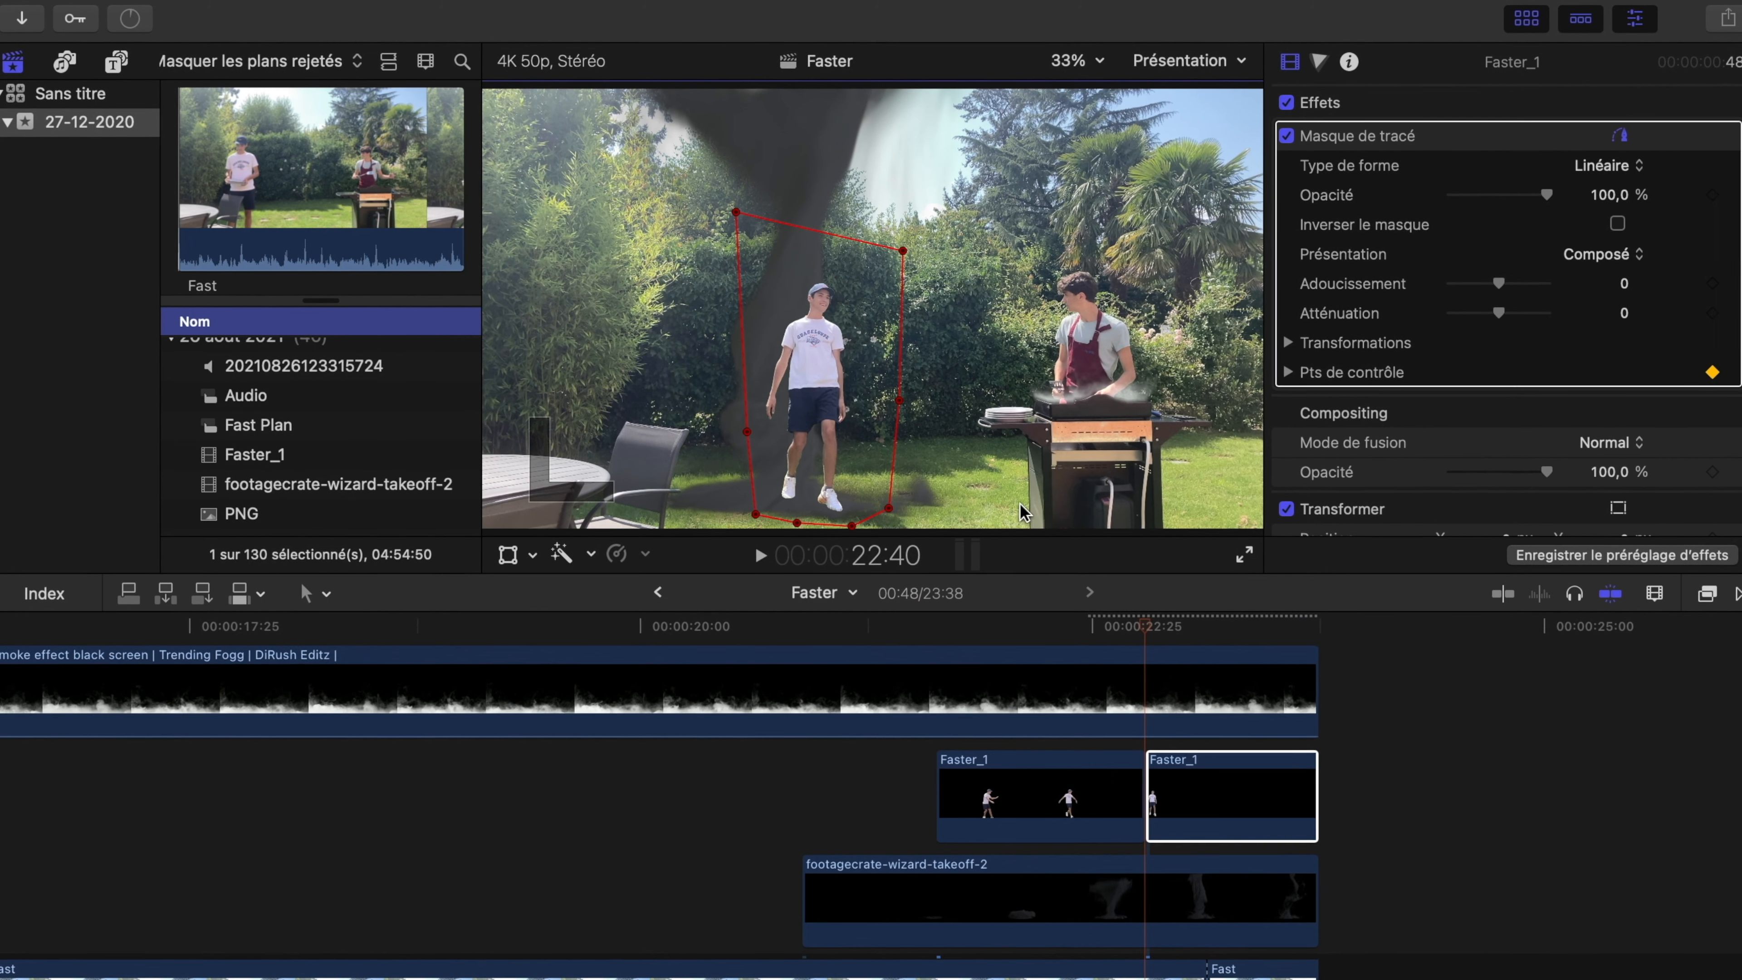
pyautogui.click(1194, 628)
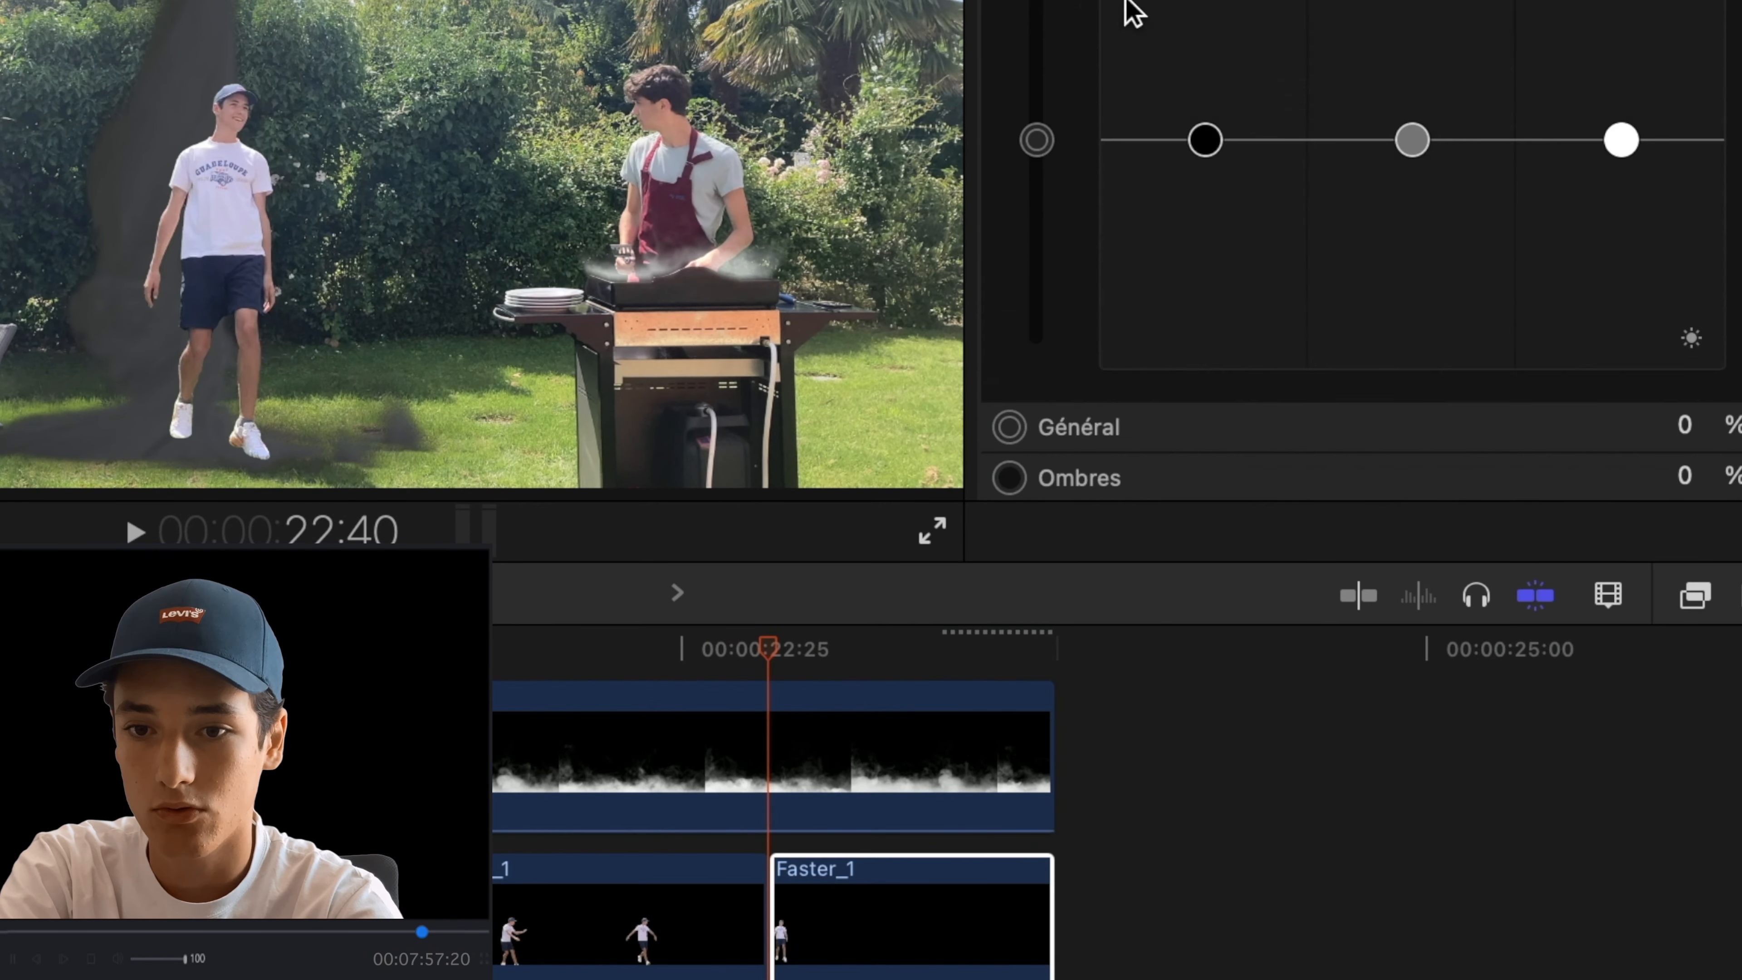
pyautogui.moveTo(1036, 141); pyautogui.dragTo(1044, 165)
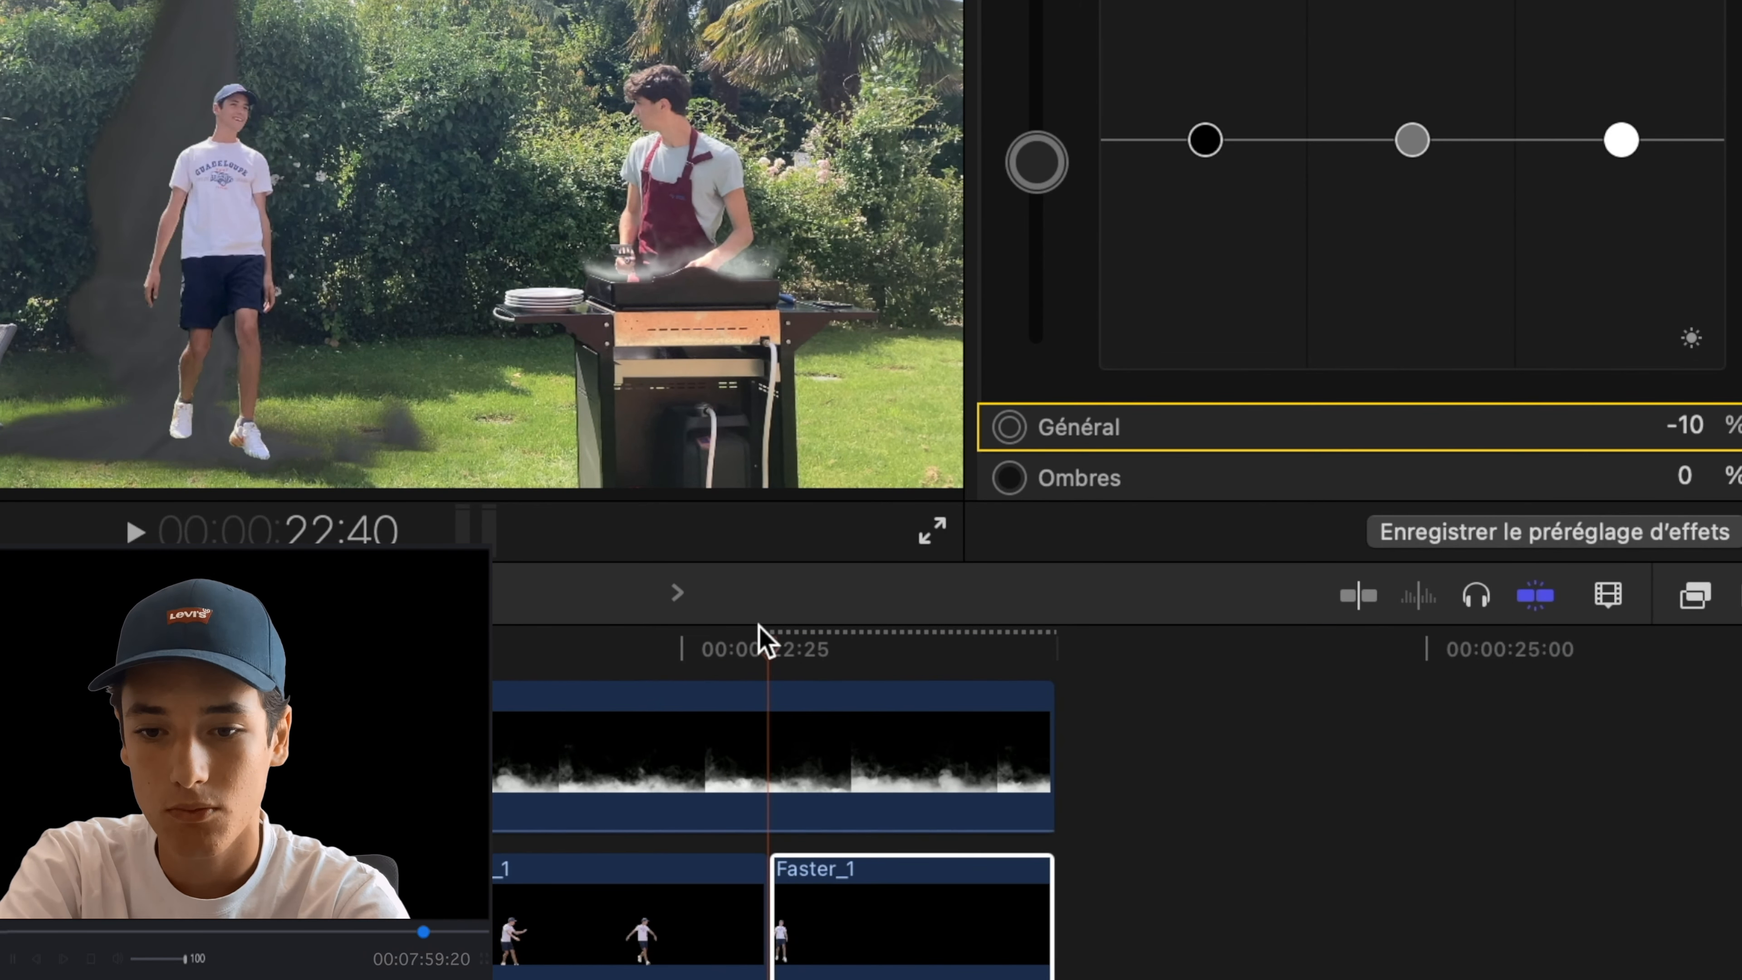
pyautogui.click(725, 649)
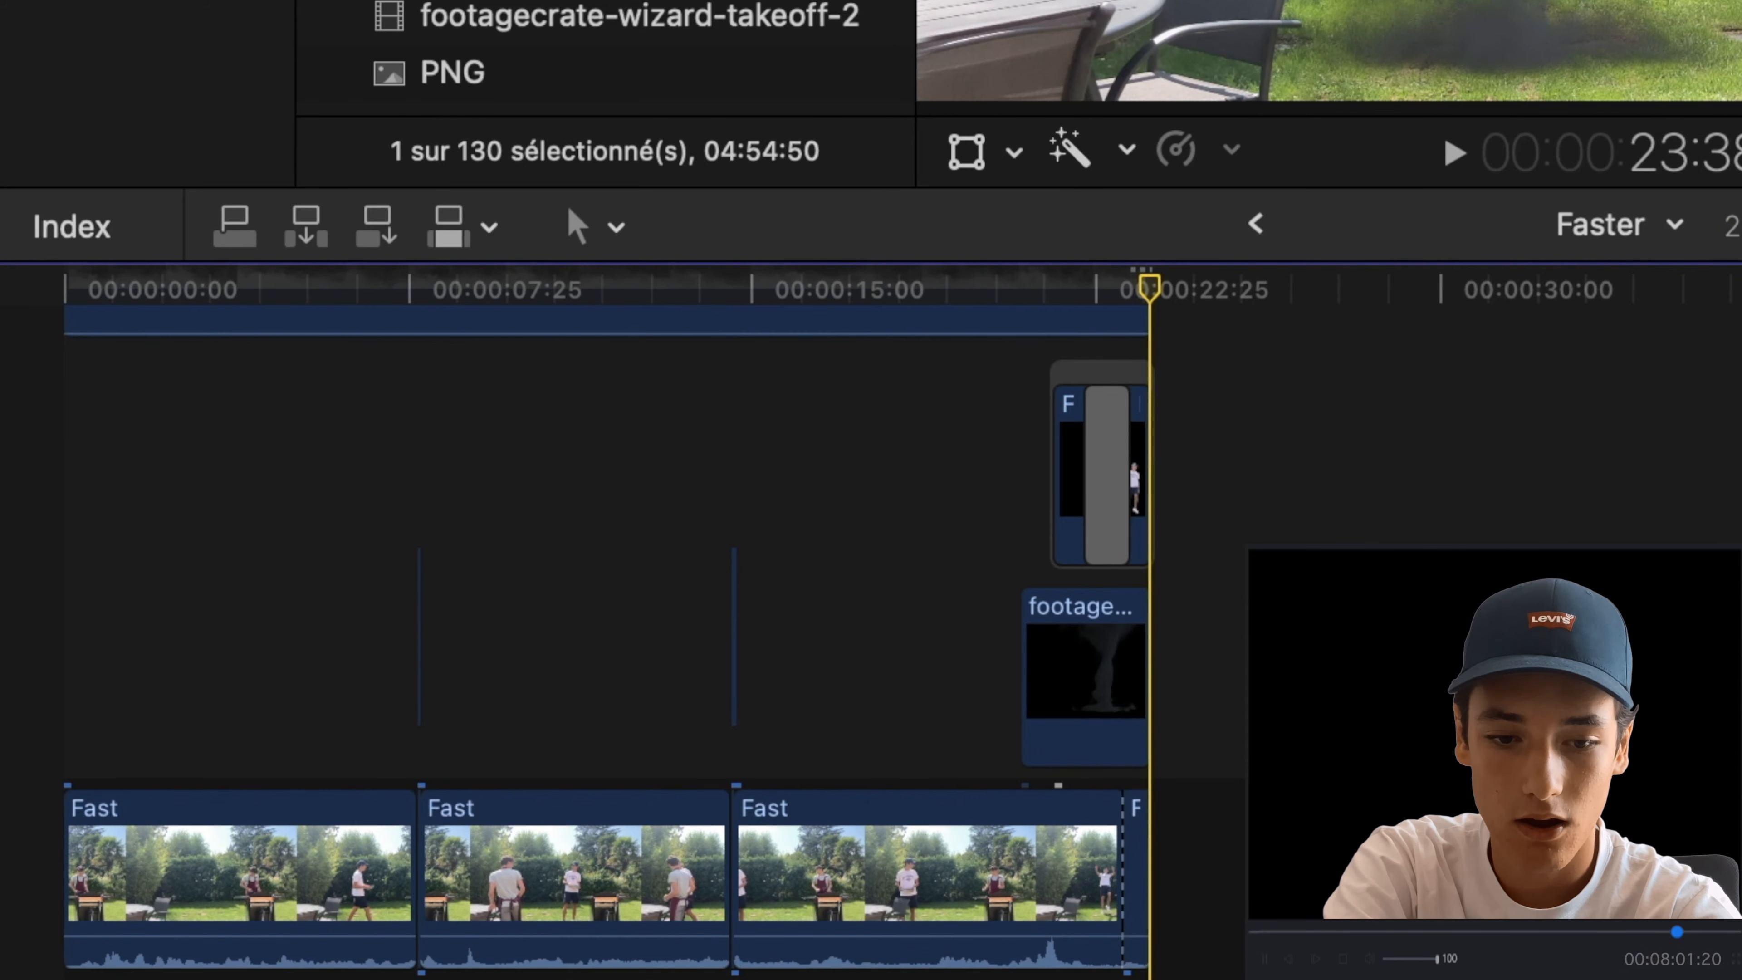
# - Combine all the timeline clips into one compound clip in the 27-12-2020 event
pyautogui.scroll(-3, 617, 550)
pyautogui.moveTo(1295, 976); pyautogui.dragTo(63, 275)
pyautogui.rightClick(590, 480)
pyautogui.click(638, 251)
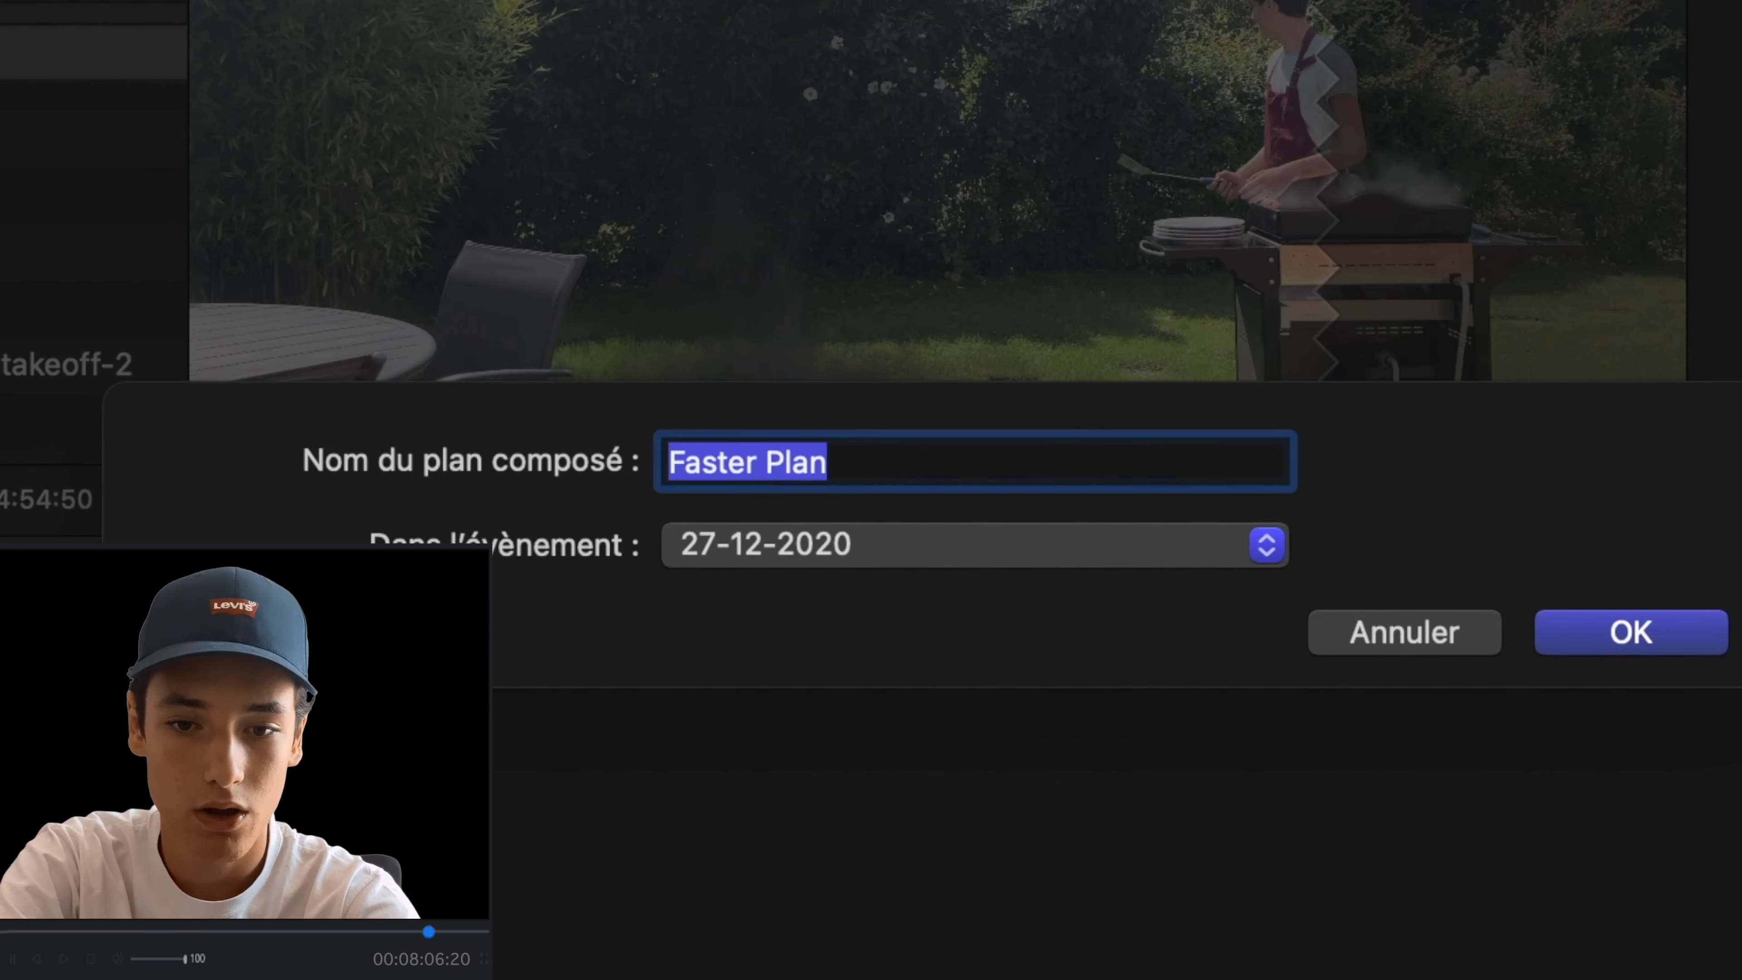
pyautogui.press('Return')
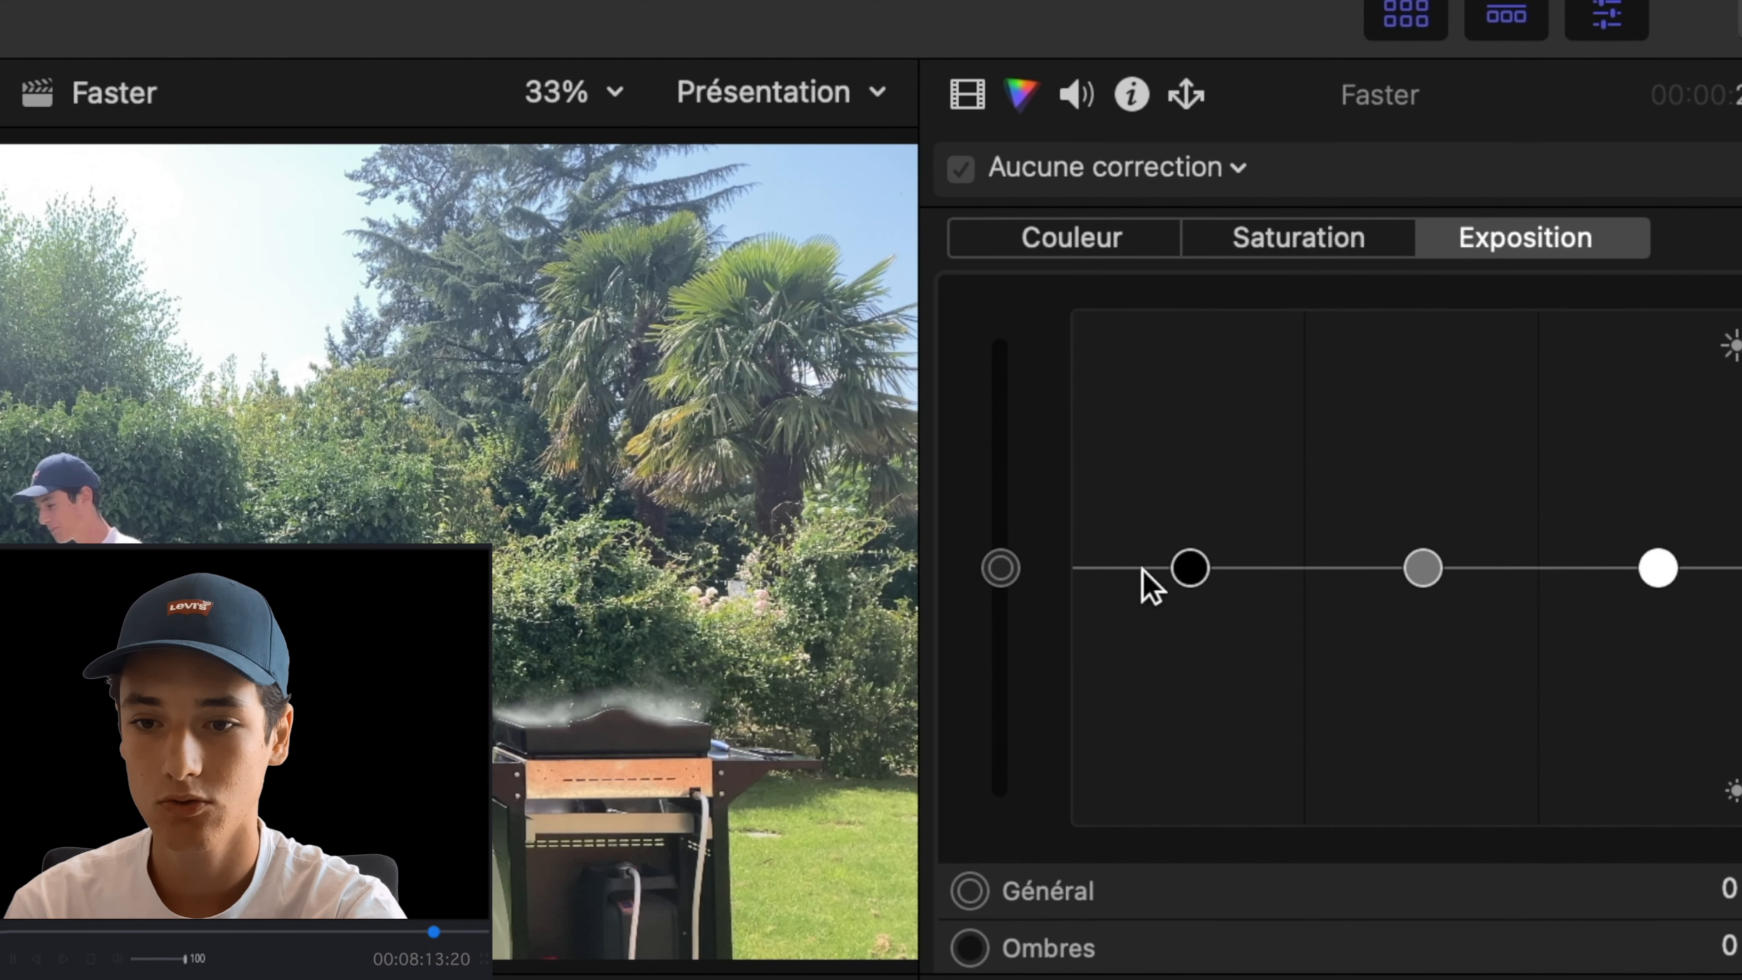
# - Color-correct the compound clip with shadow exposure at -14 % and shadow saturation at -11 %, raising the highlights slightly in both
pyautogui.moveTo(1192, 568); pyautogui.dragTo(1191, 607)
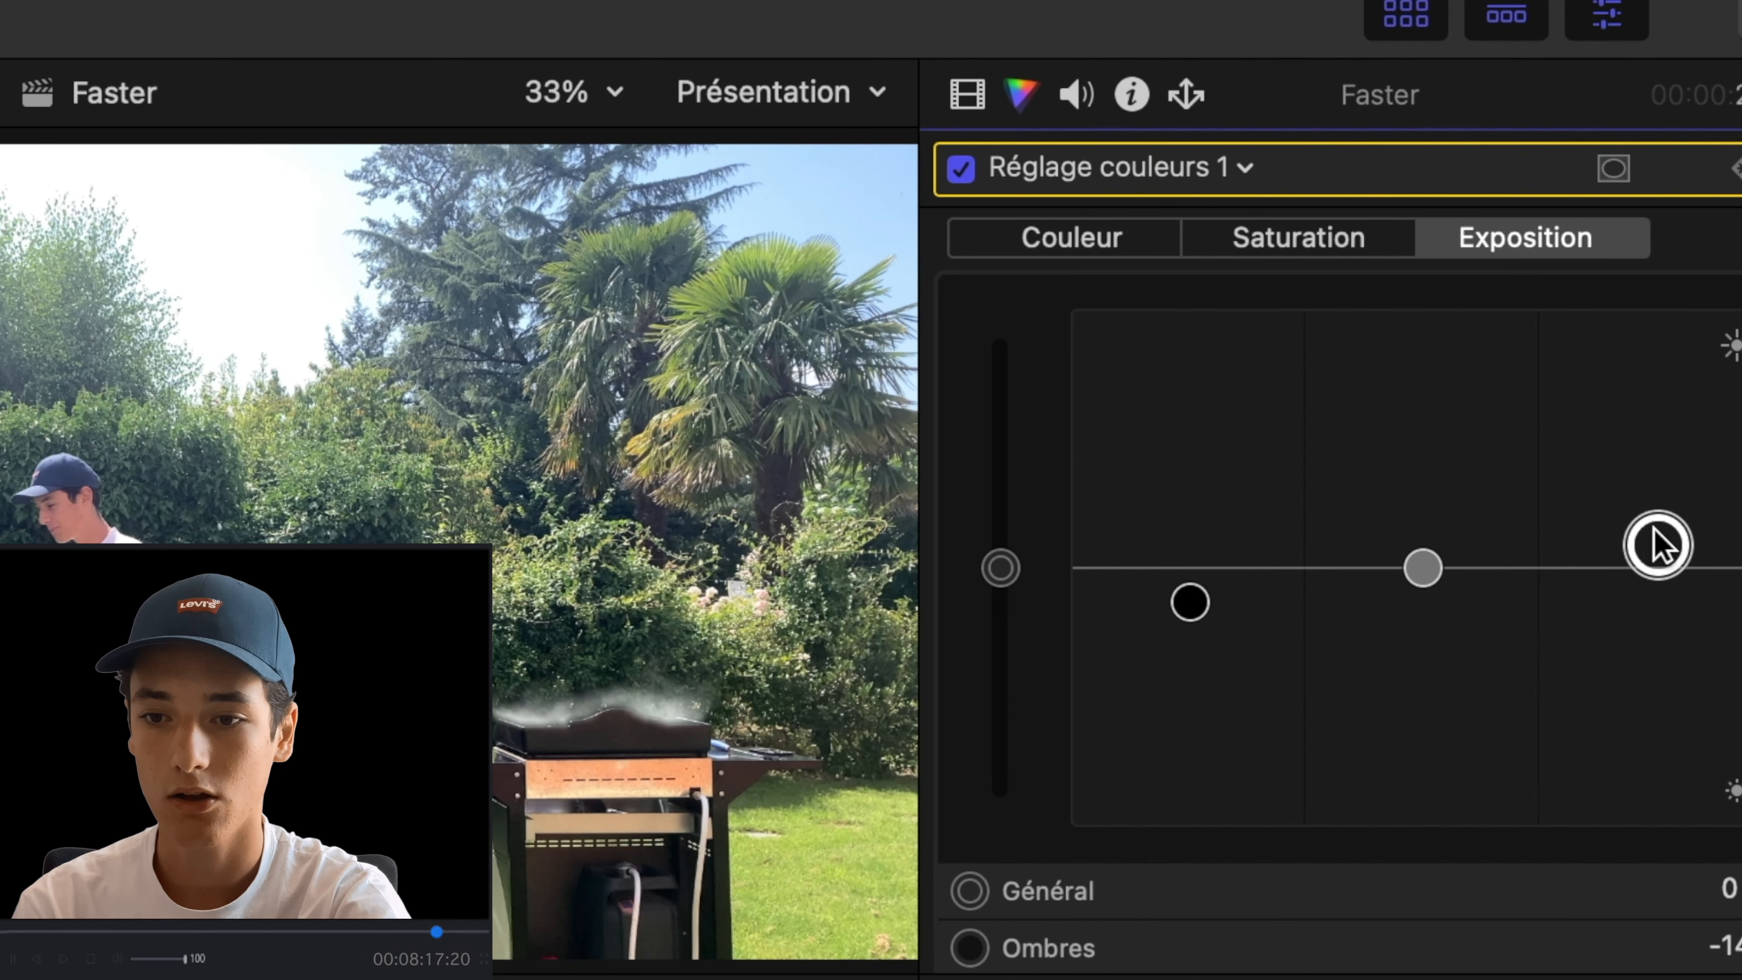
pyautogui.click(1294, 255)
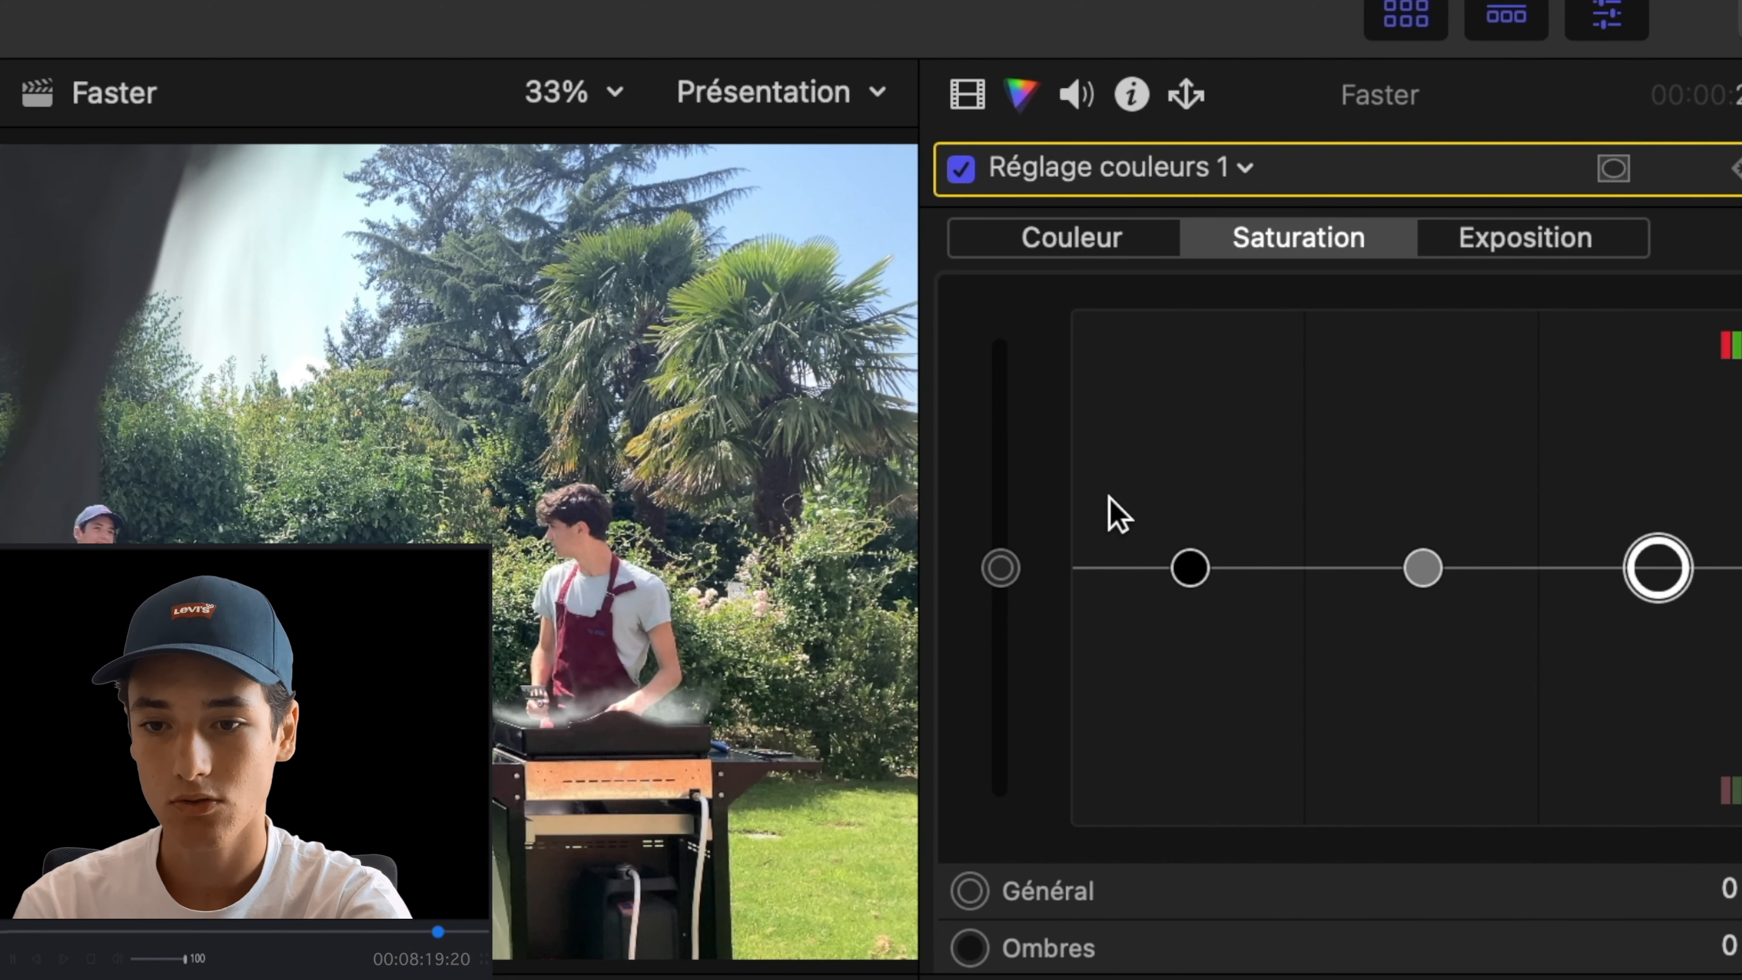
pyautogui.moveTo(1191, 569); pyautogui.dragTo(1191, 595)
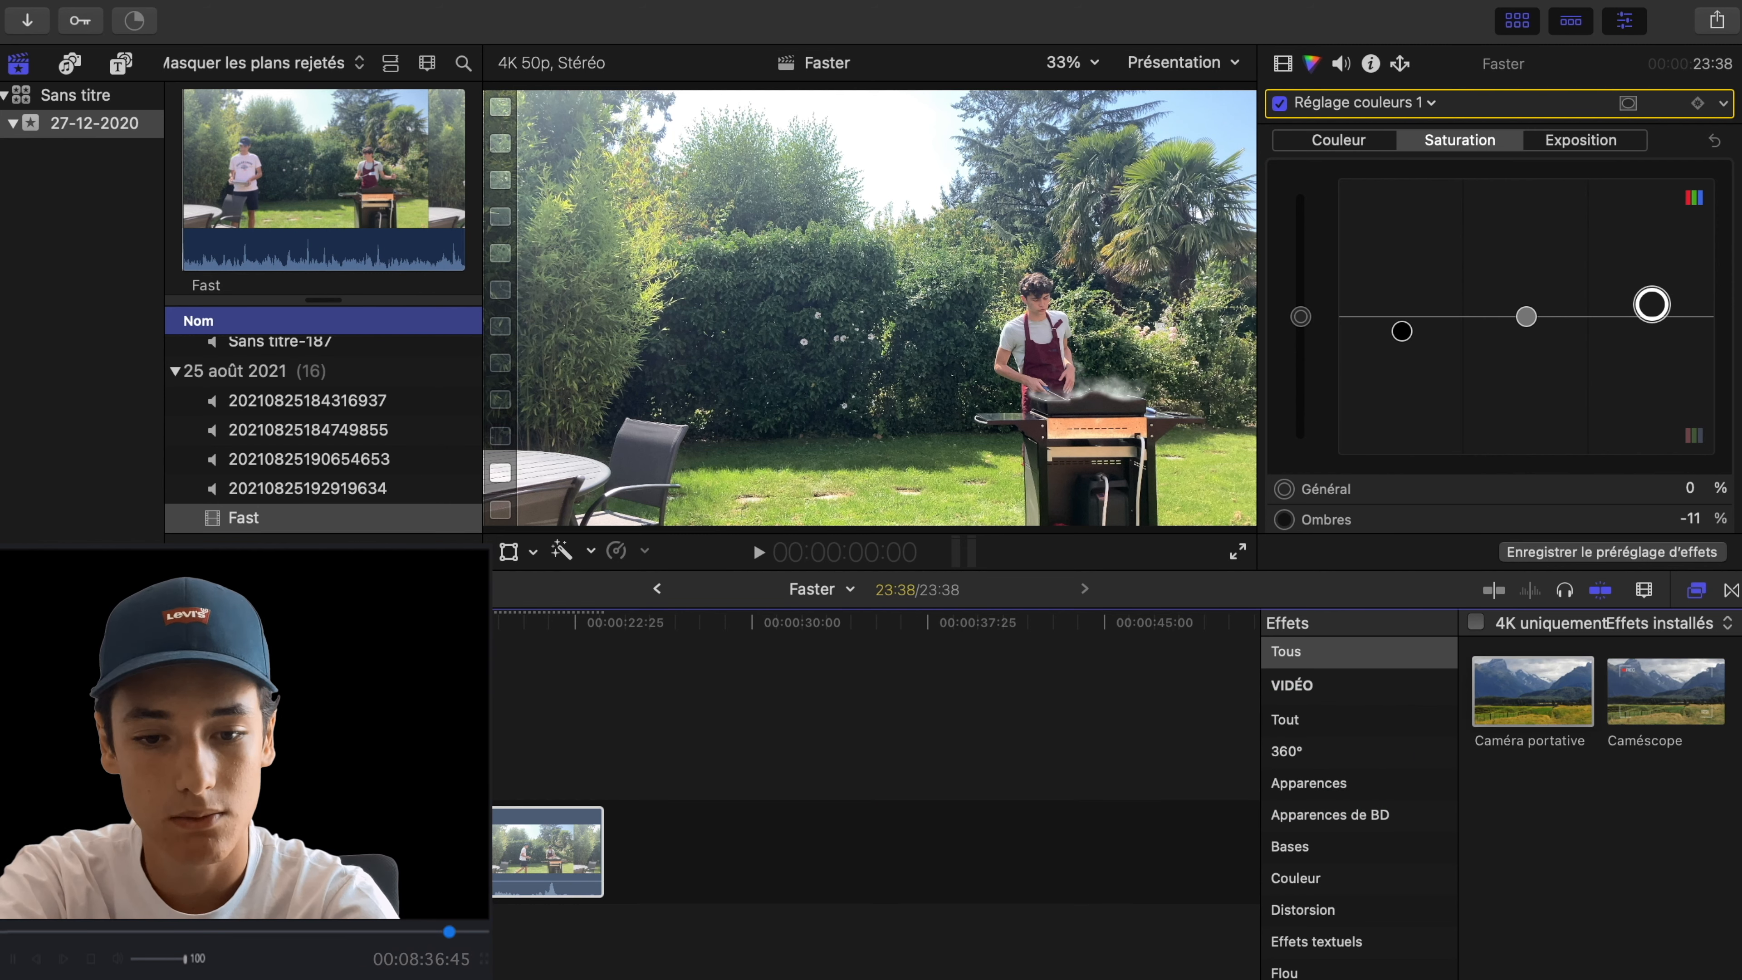
# - Apply the Caméra portative effect to the compound clip and set its Shakiness to 5
pyautogui.doubleClick(1534, 691)
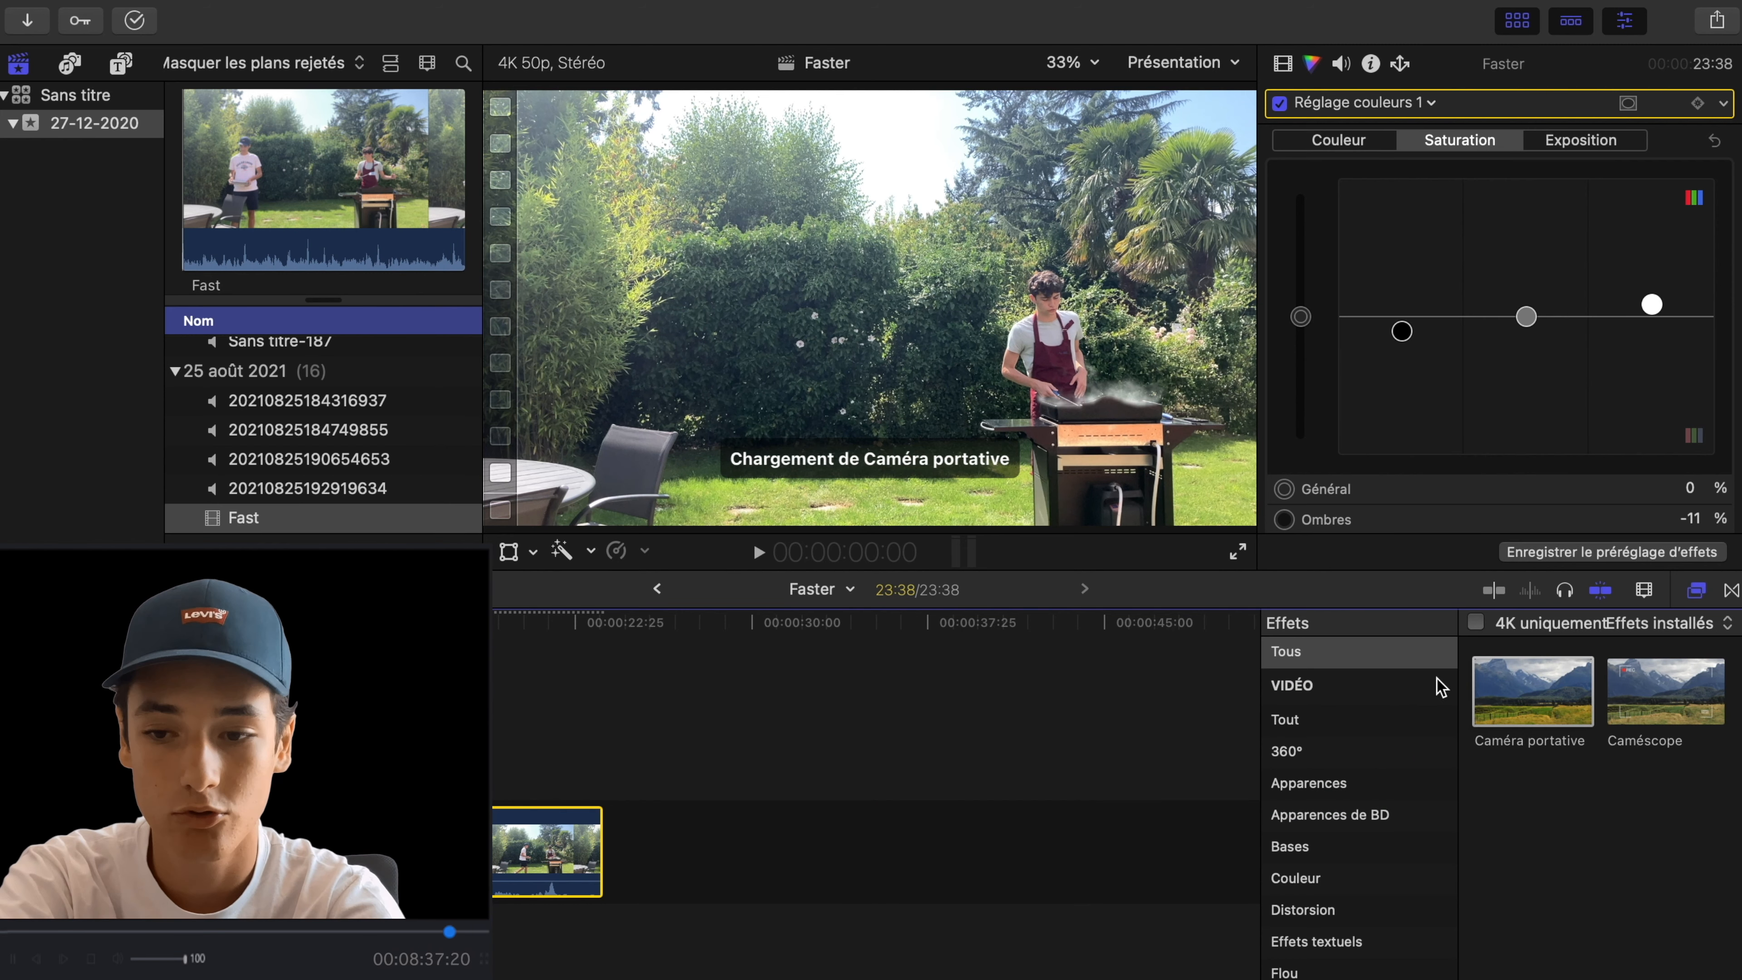
pyautogui.click(1697, 590)
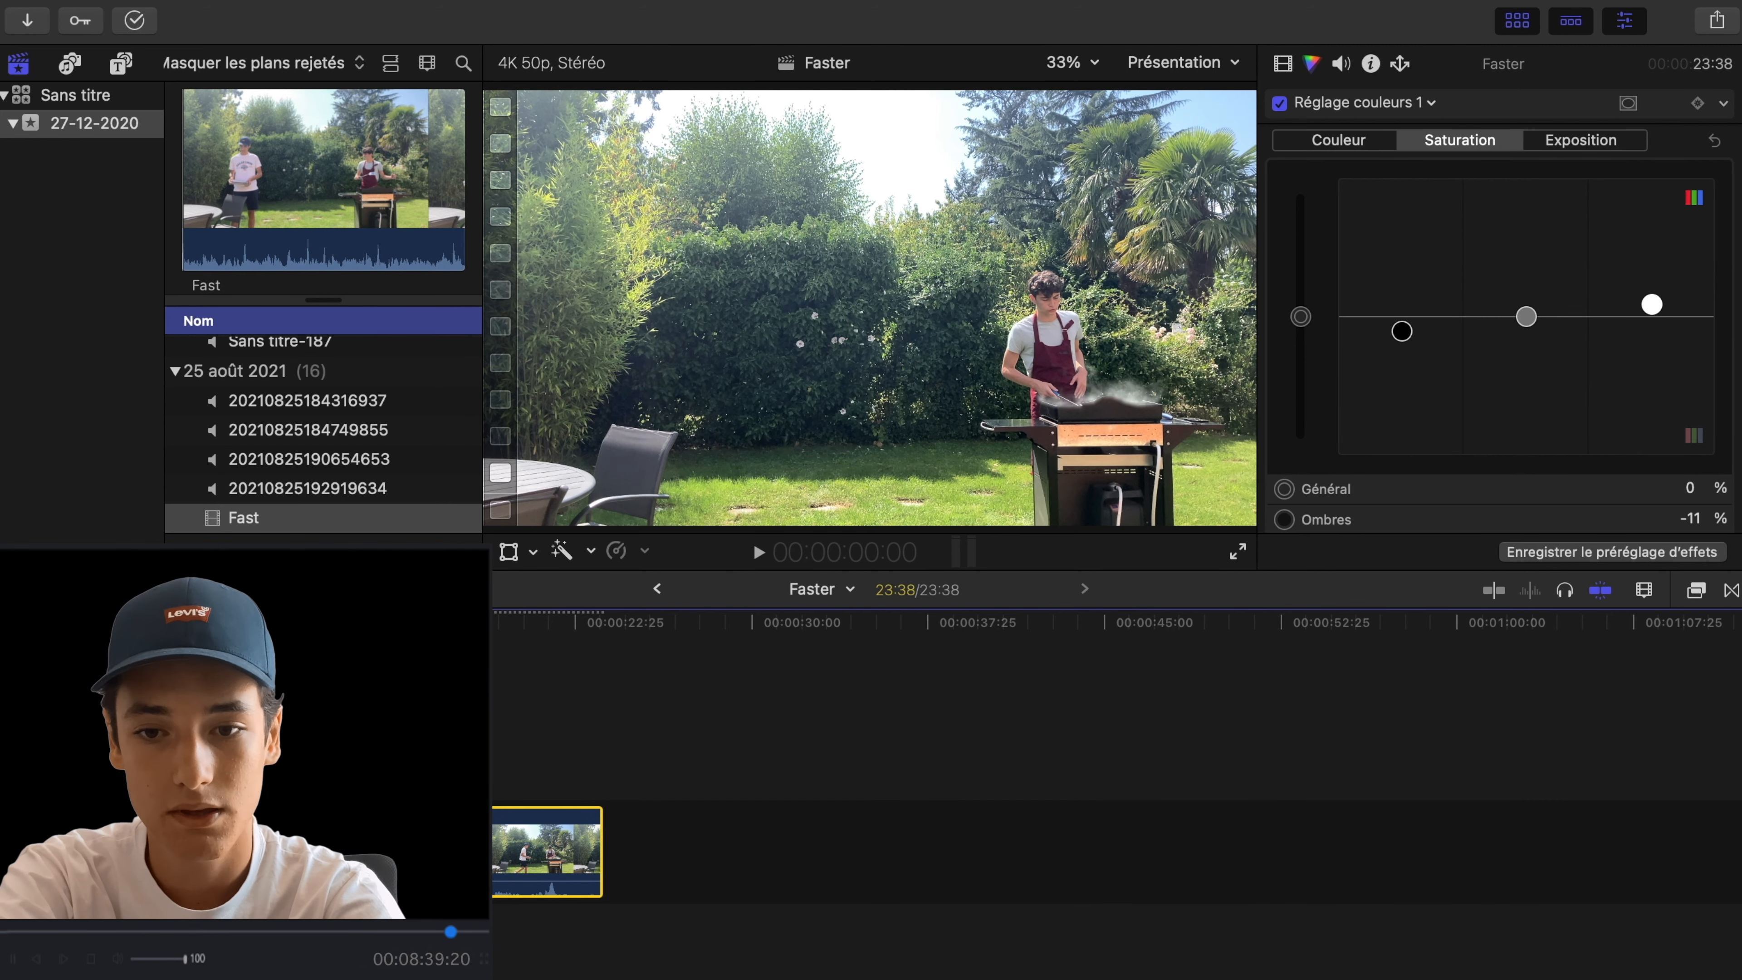
pyautogui.press('space')
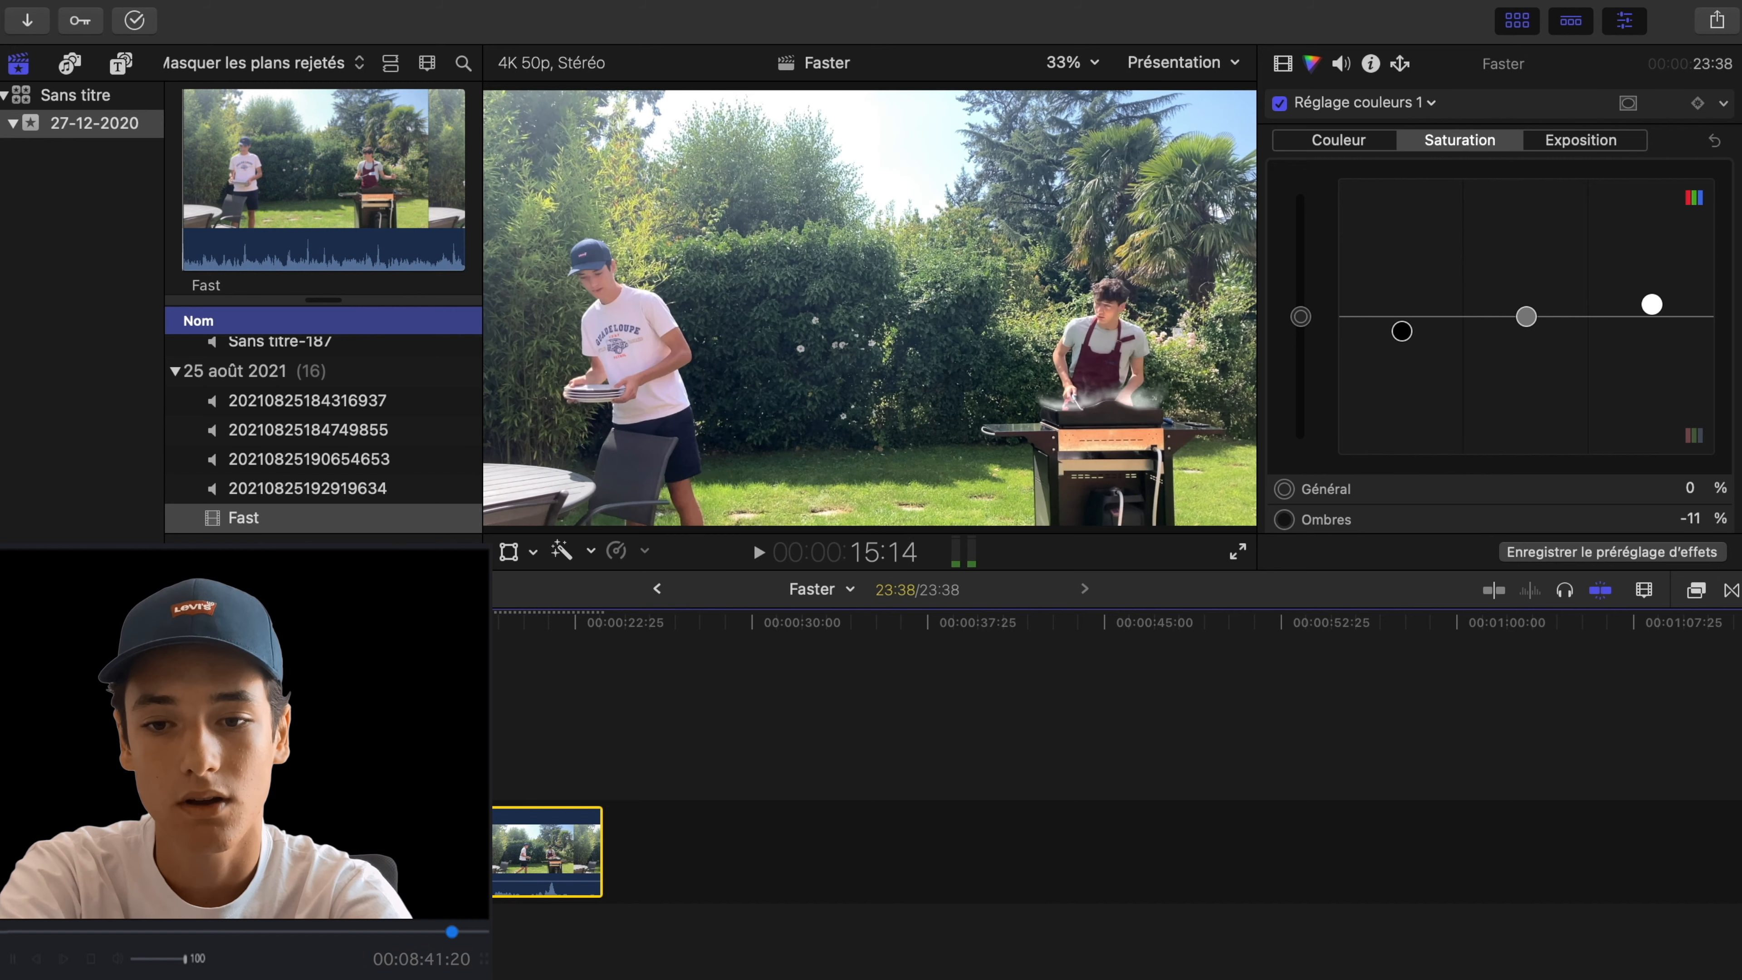
pyautogui.click(1283, 64)
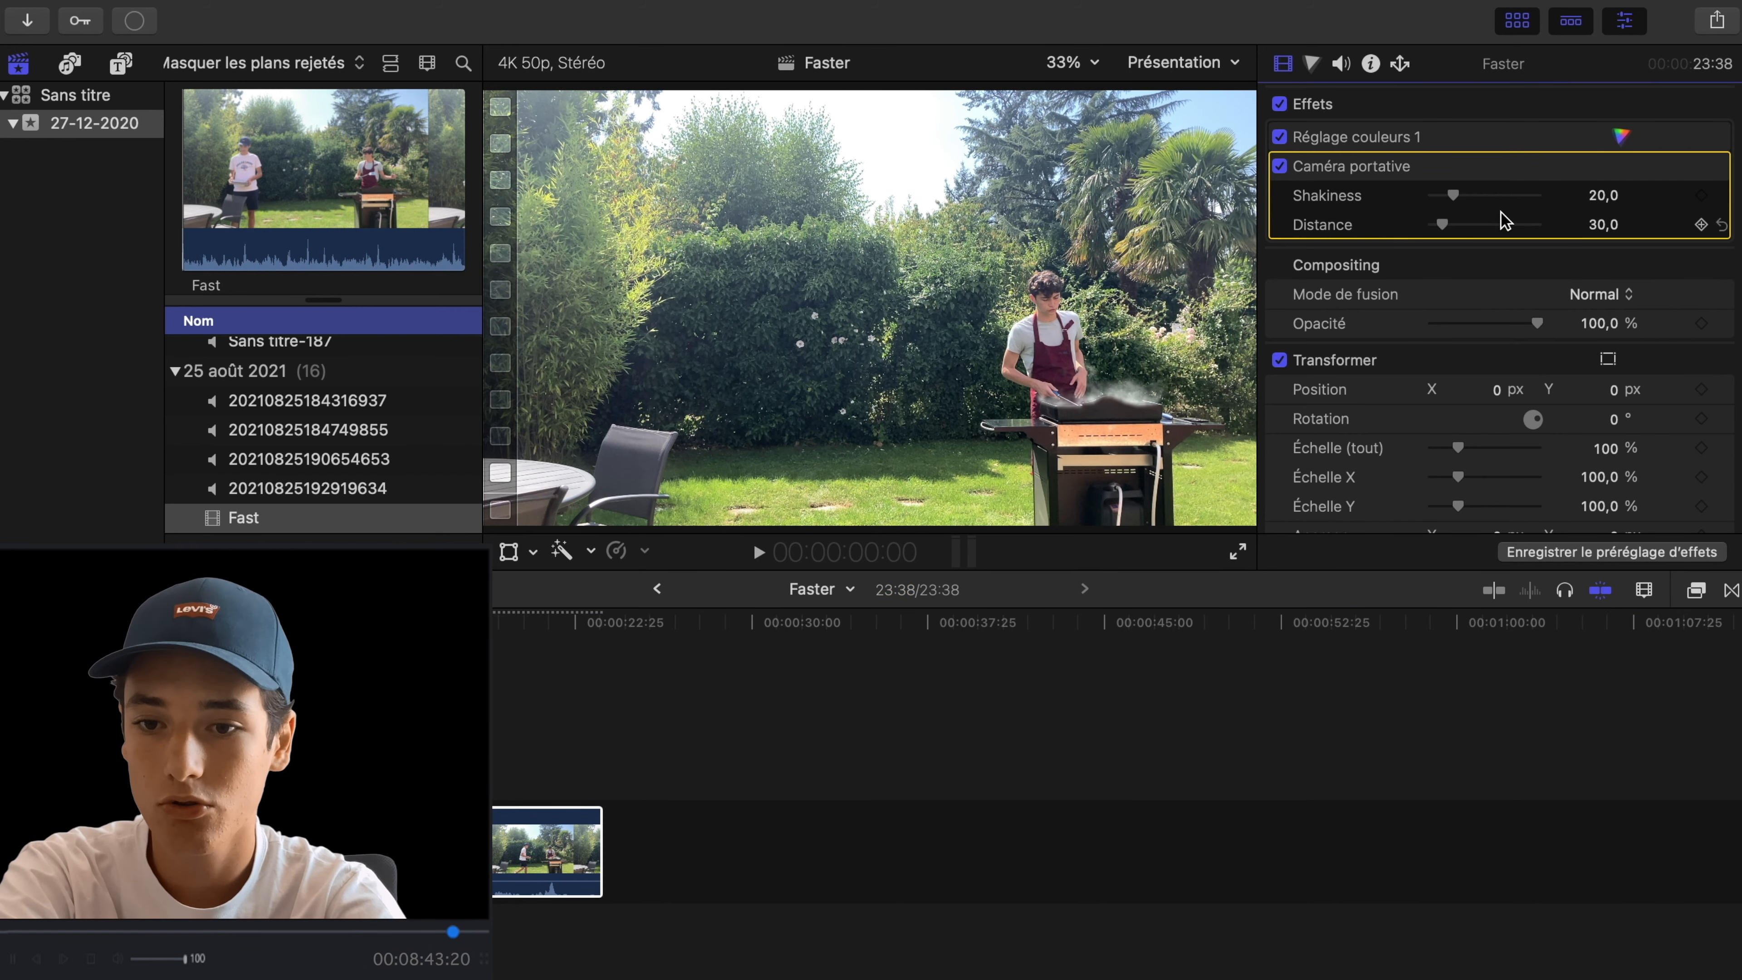
pyautogui.write('5')
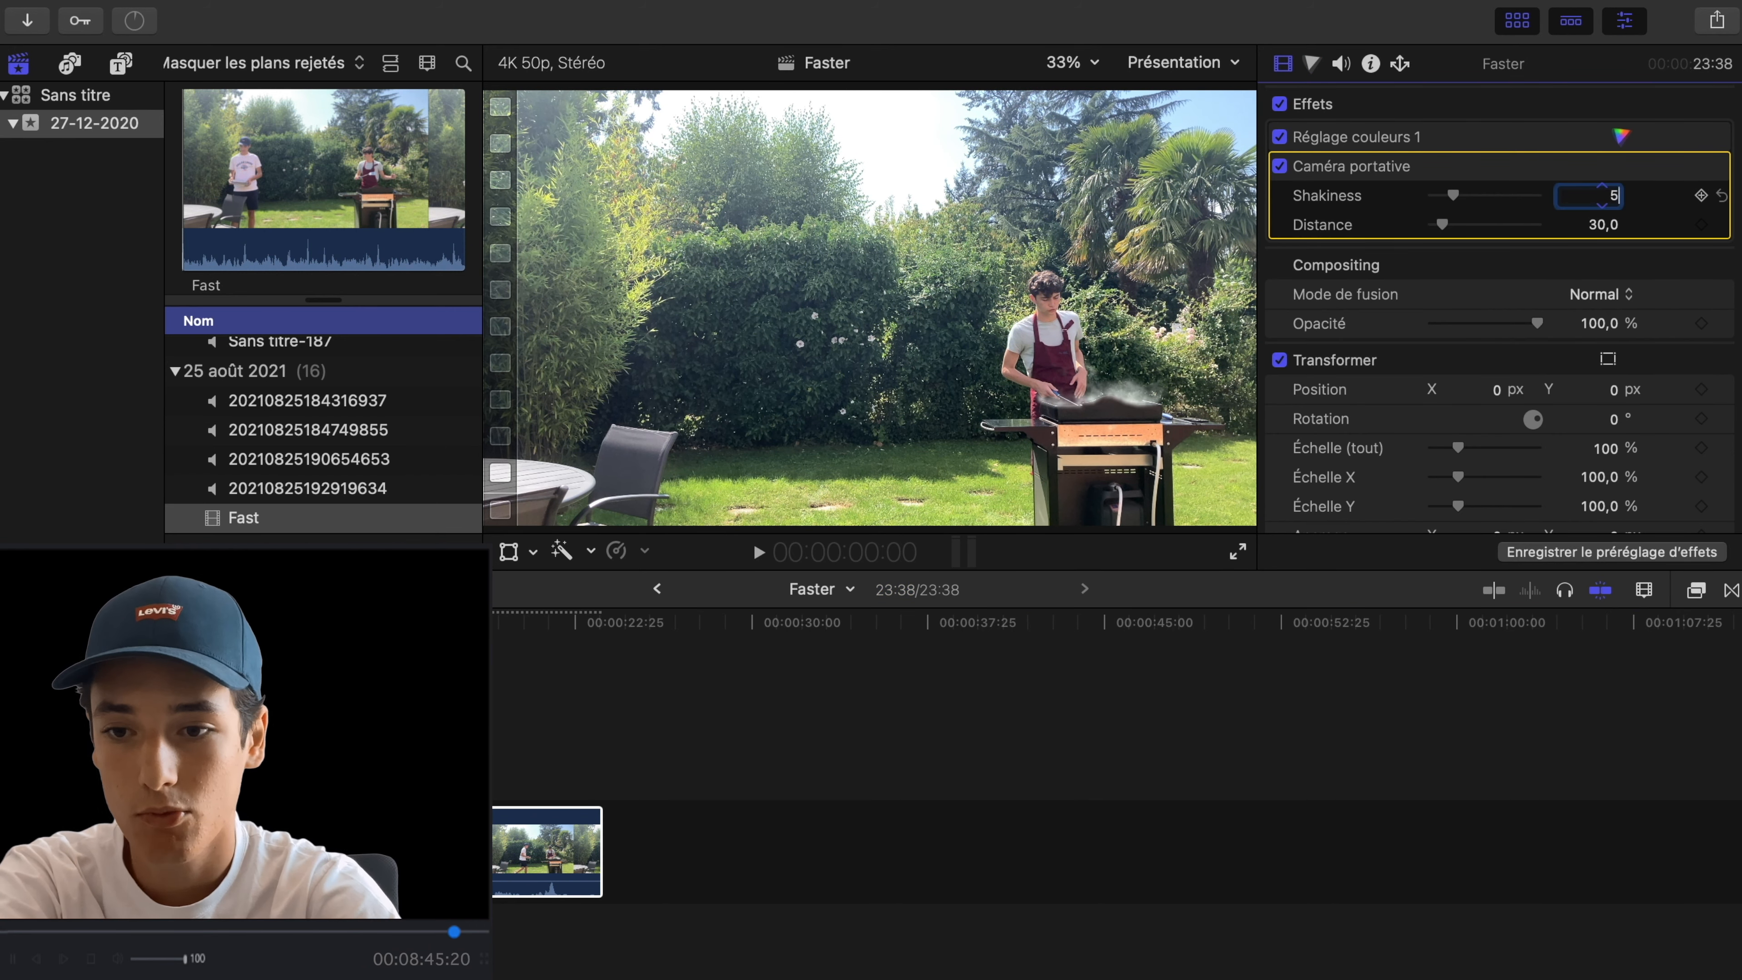
pyautogui.press('Return')
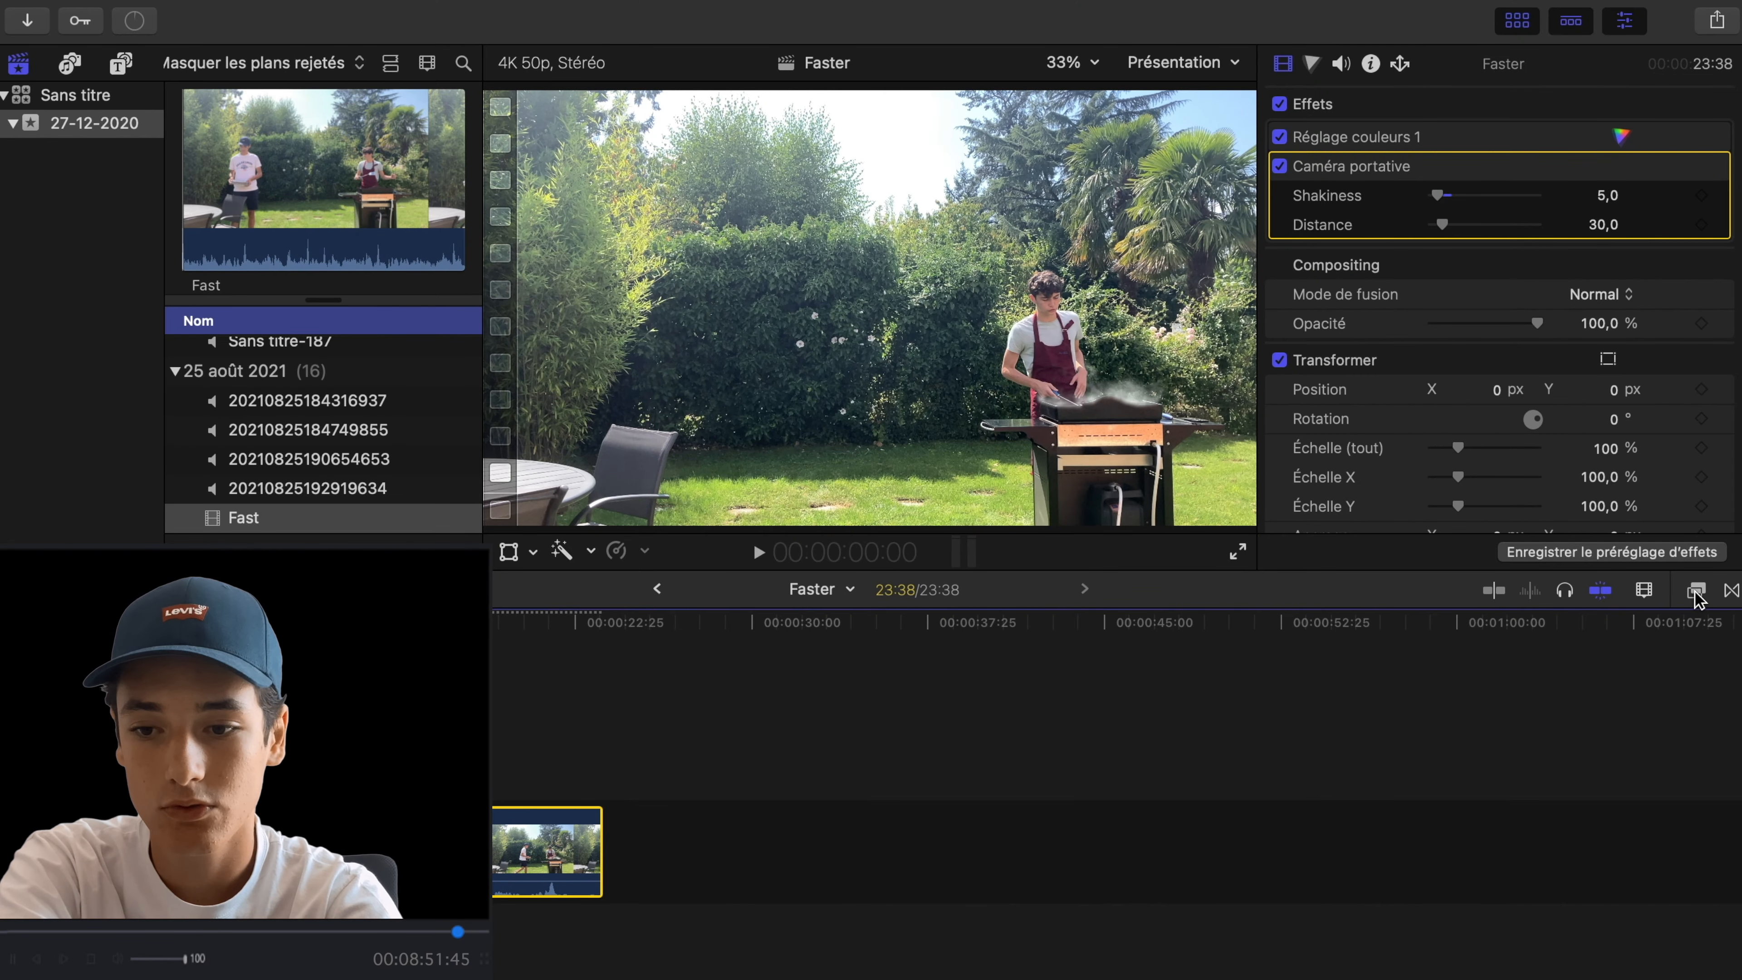
# - Apply the Letterbox effect to the compound clip with an aspect ratio of 2.35:1
pyautogui.click(1696, 589)
pyautogui.scroll(-10, 1524, 724)
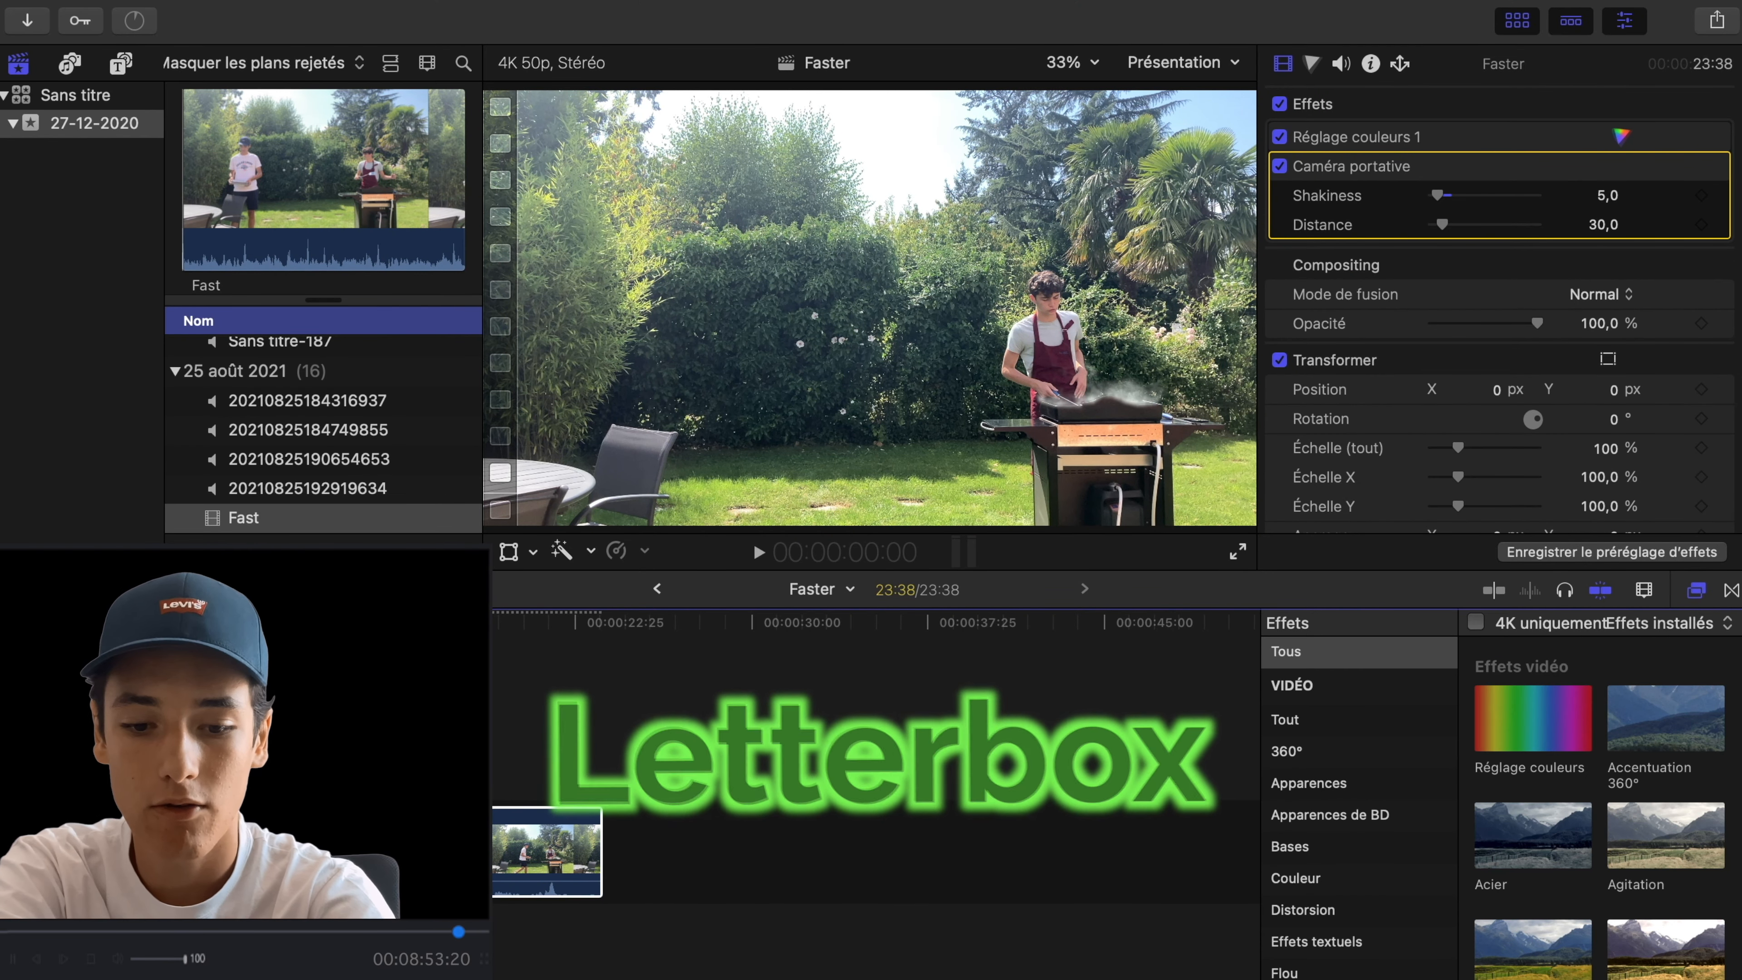
pyautogui.doubleClick(1666, 691)
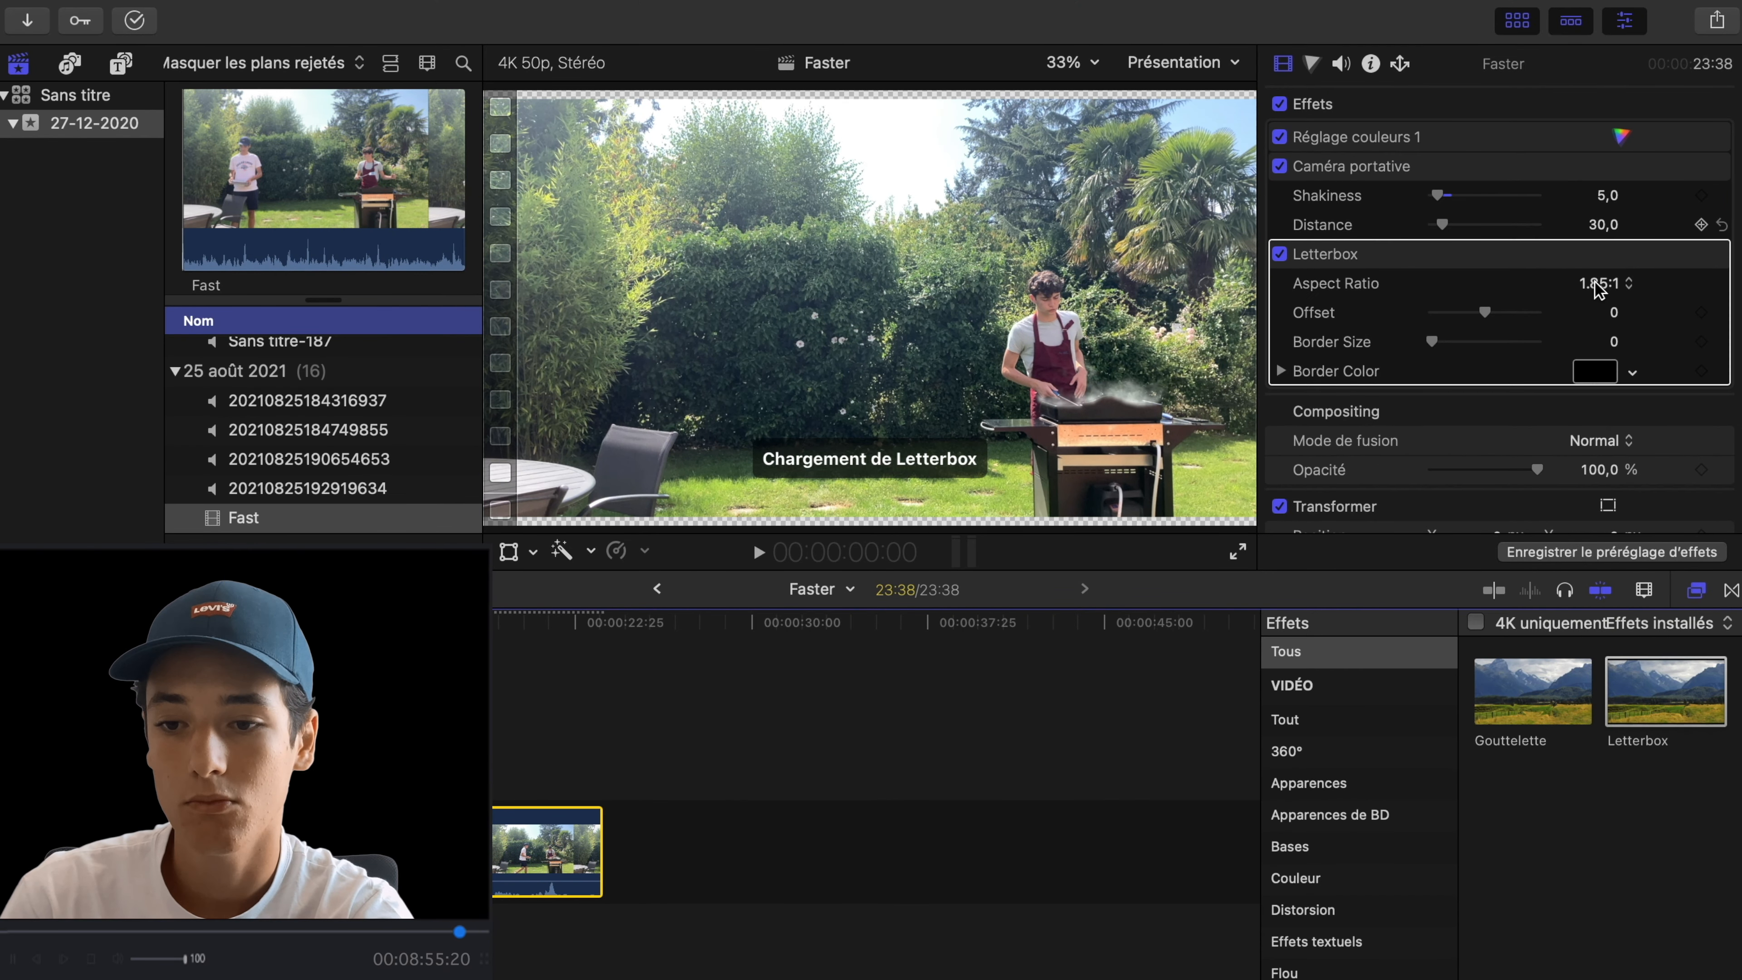
pyautogui.click(1604, 284)
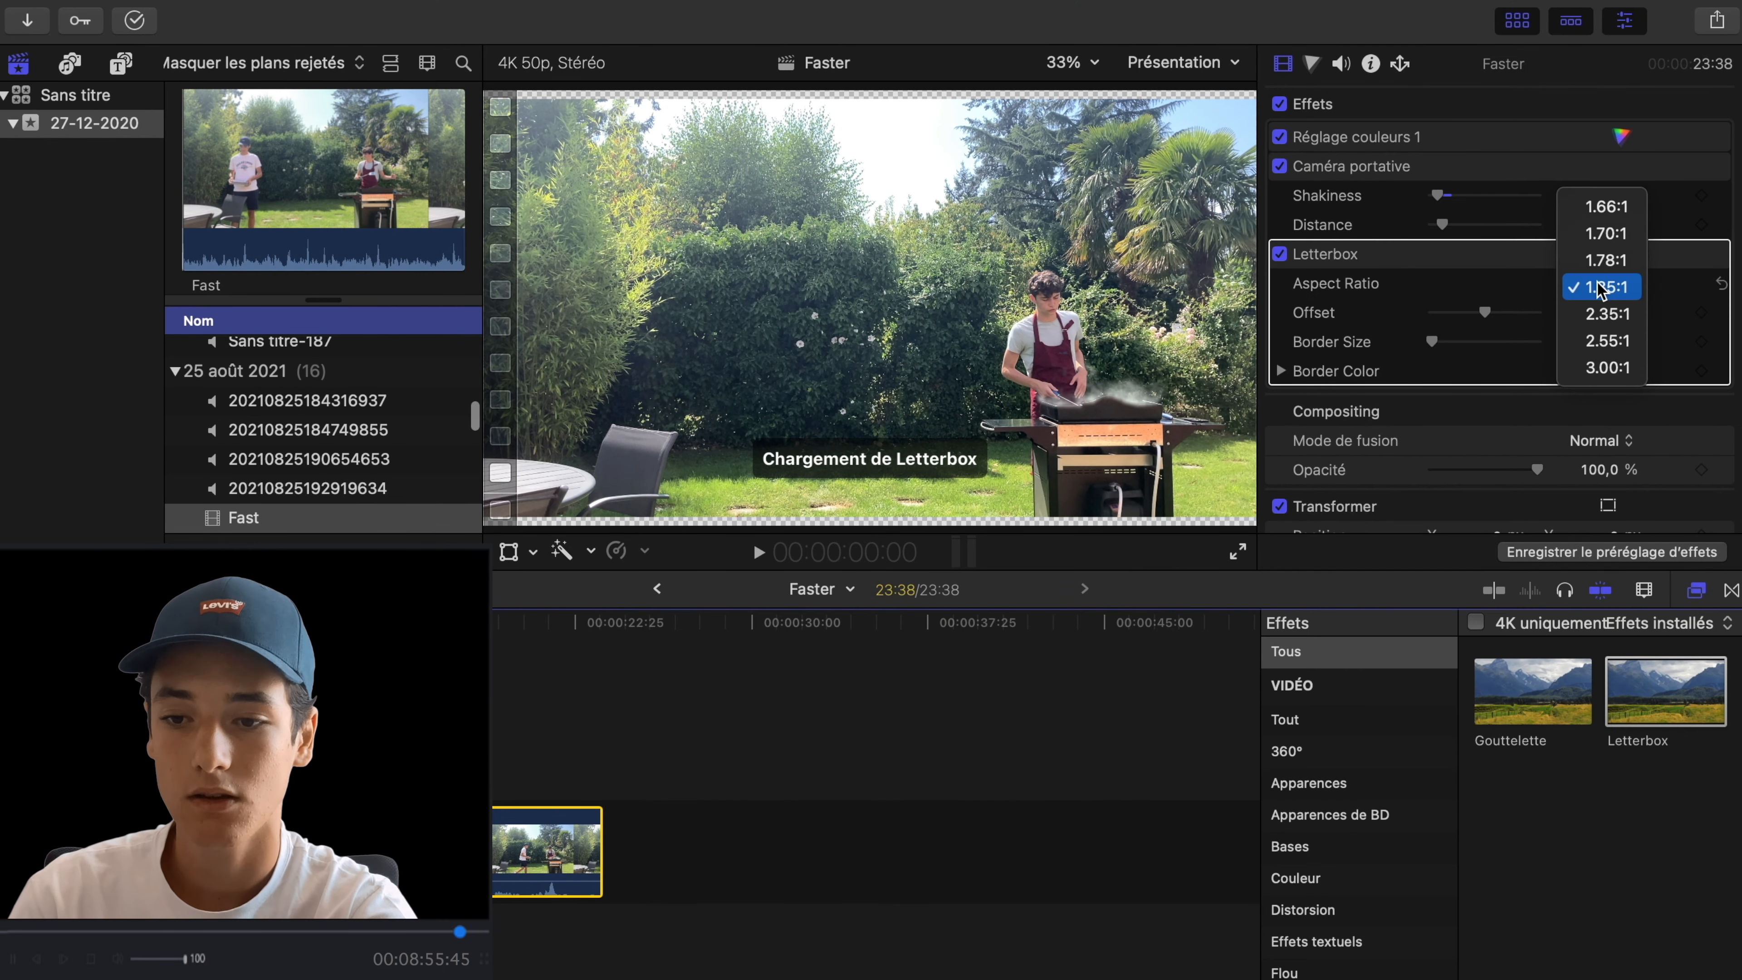
pyautogui.click(1599, 318)
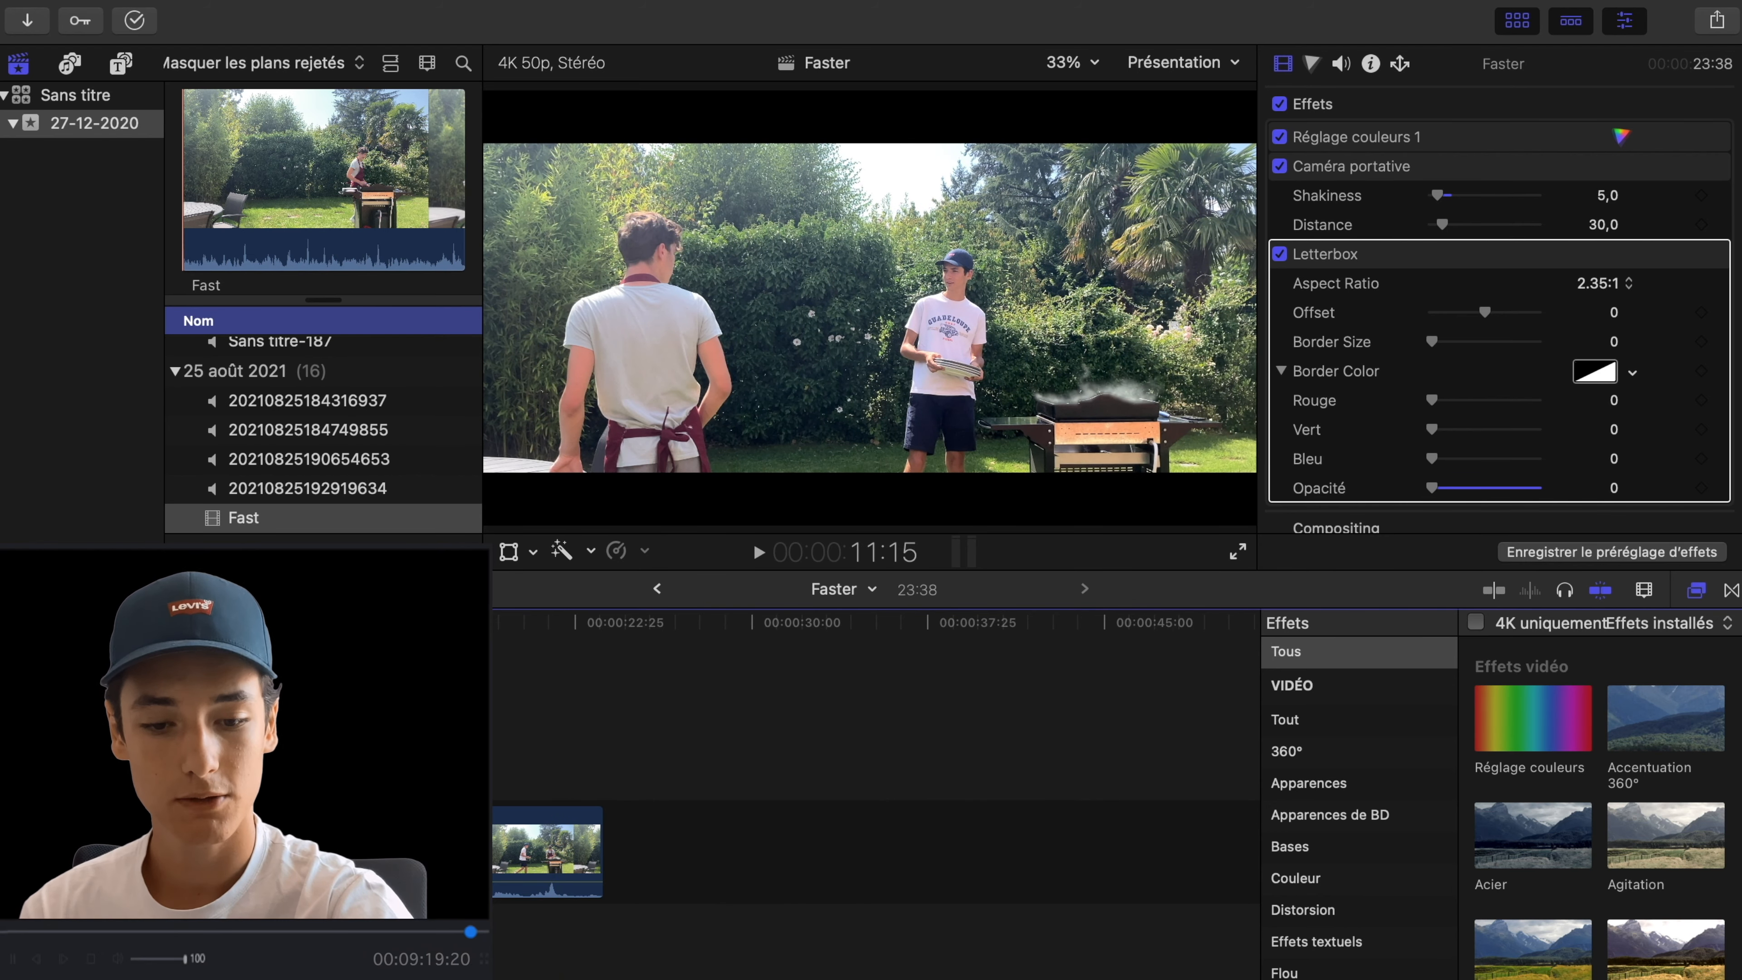
# - Export the Faster project as a master file in Vidéo et audio format with the H.264 video codec
pyautogui.press('super+e')
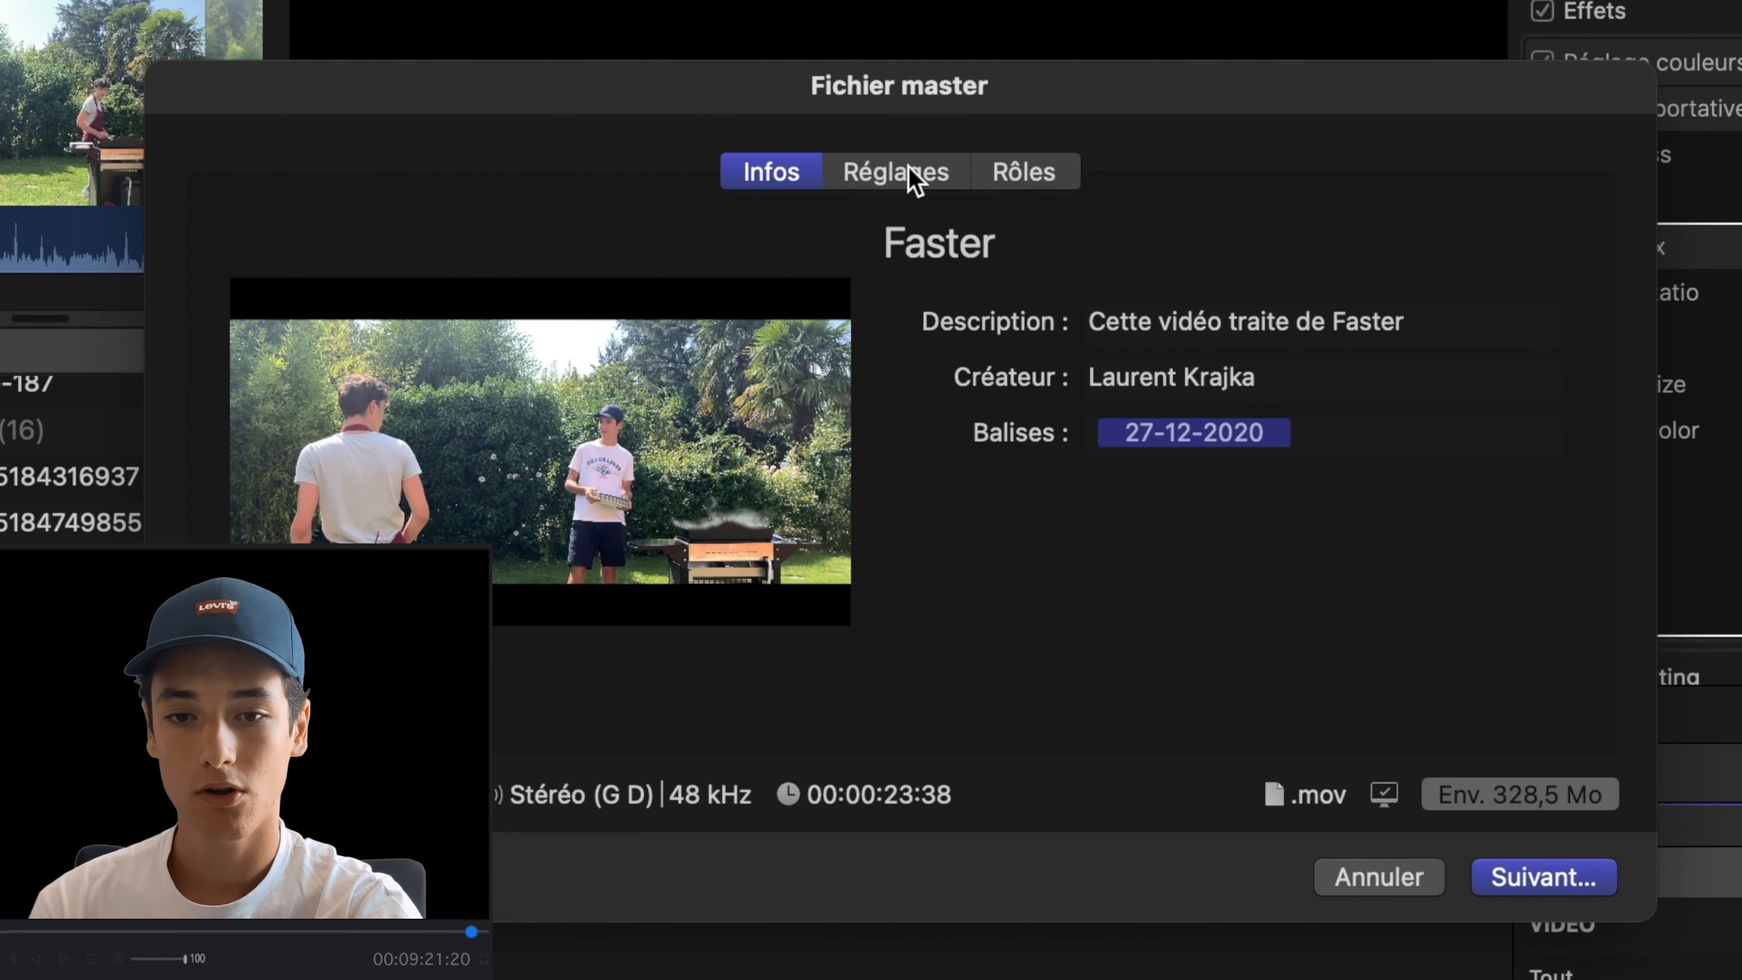
pyautogui.click(905, 172)
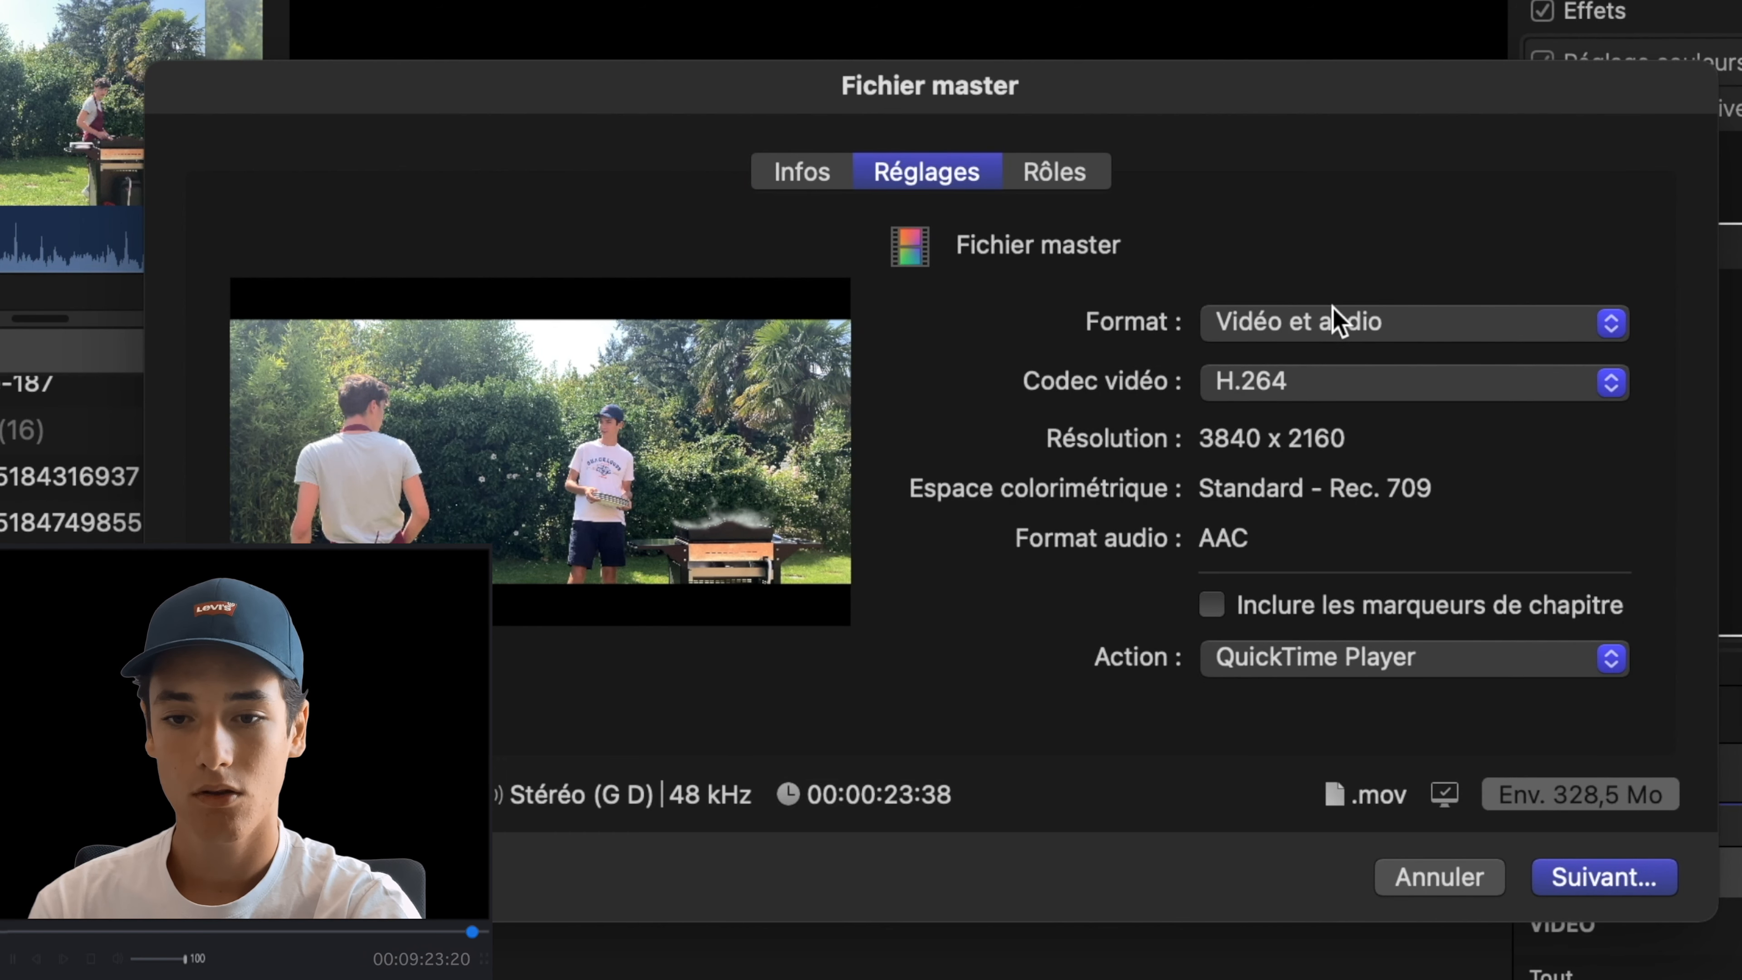
pyautogui.click(1339, 321)
pyautogui.click(1322, 327)
pyautogui.click(1228, 381)
pyautogui.click(1209, 261)
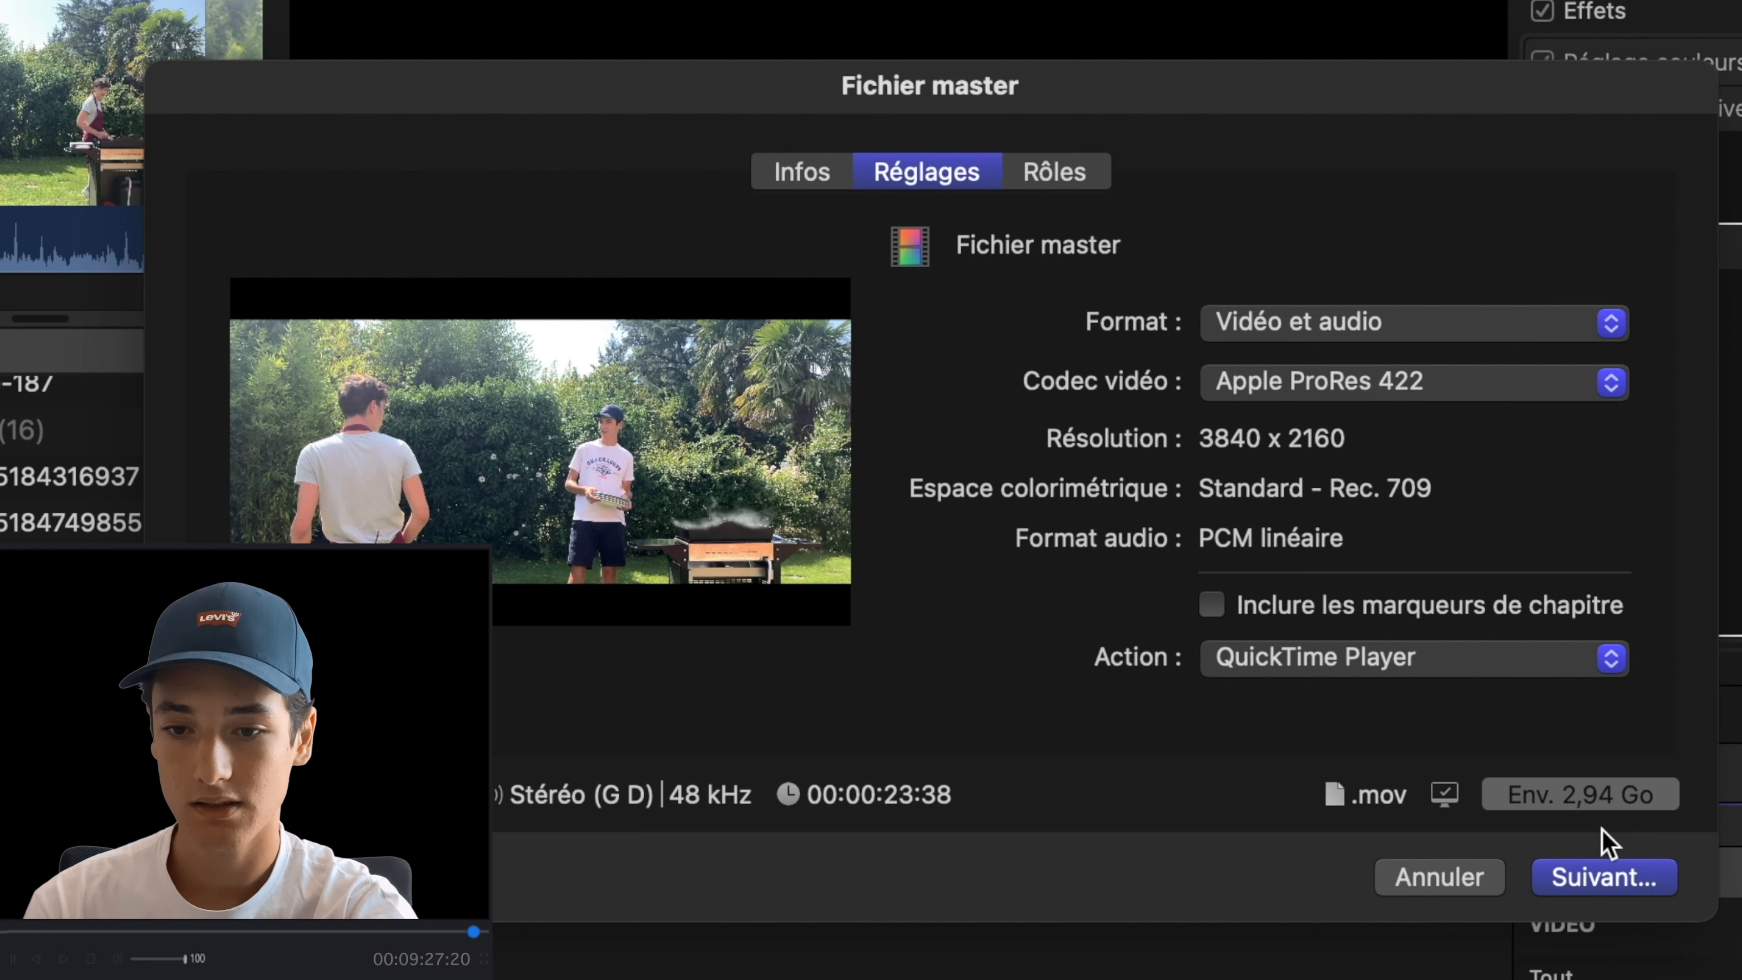
pyautogui.click(1406, 381)
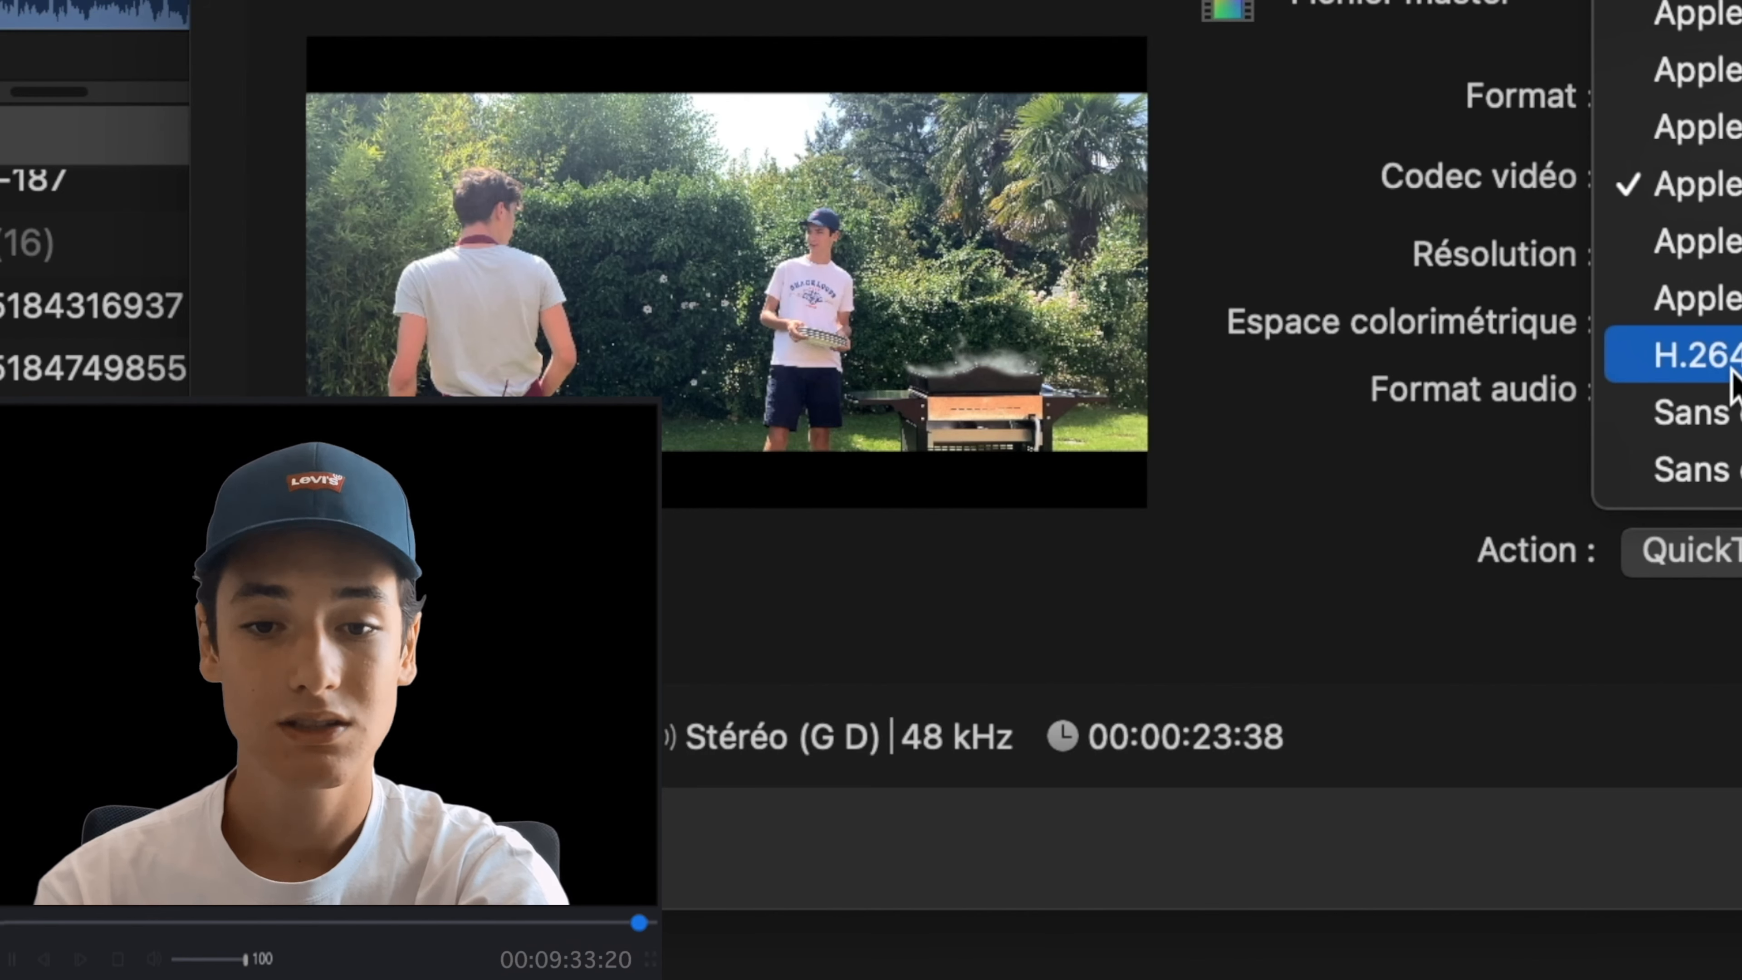
pyautogui.click(1732, 371)
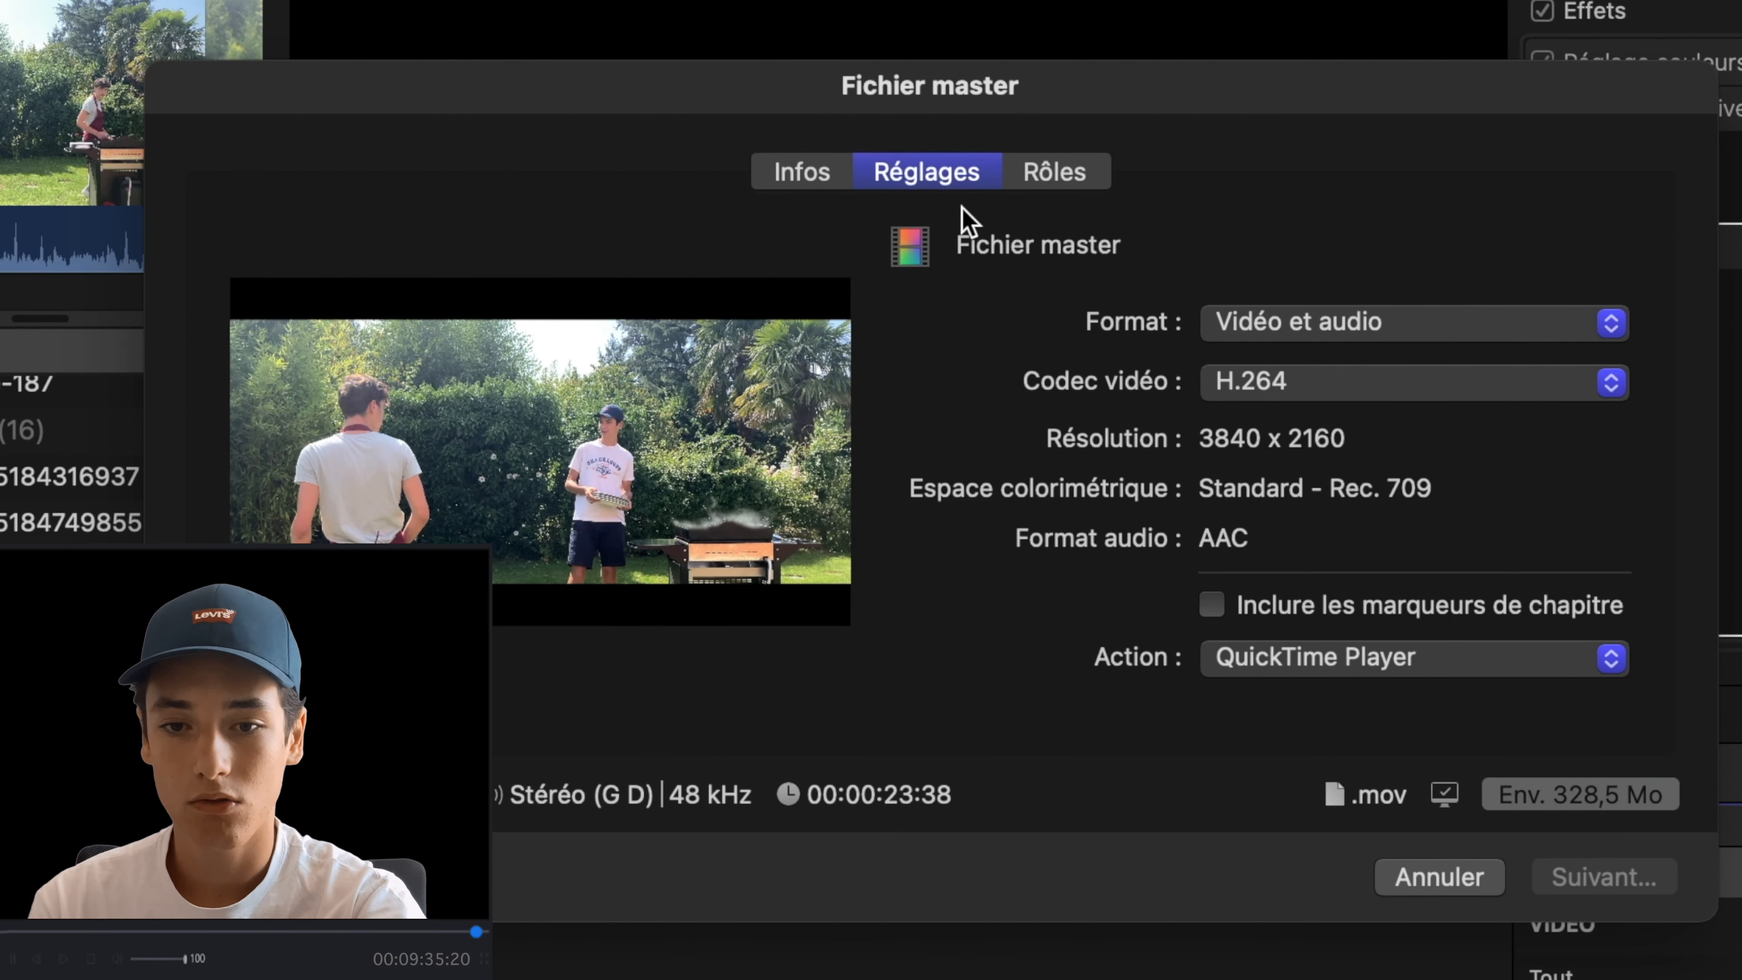
pyautogui.press('Return')
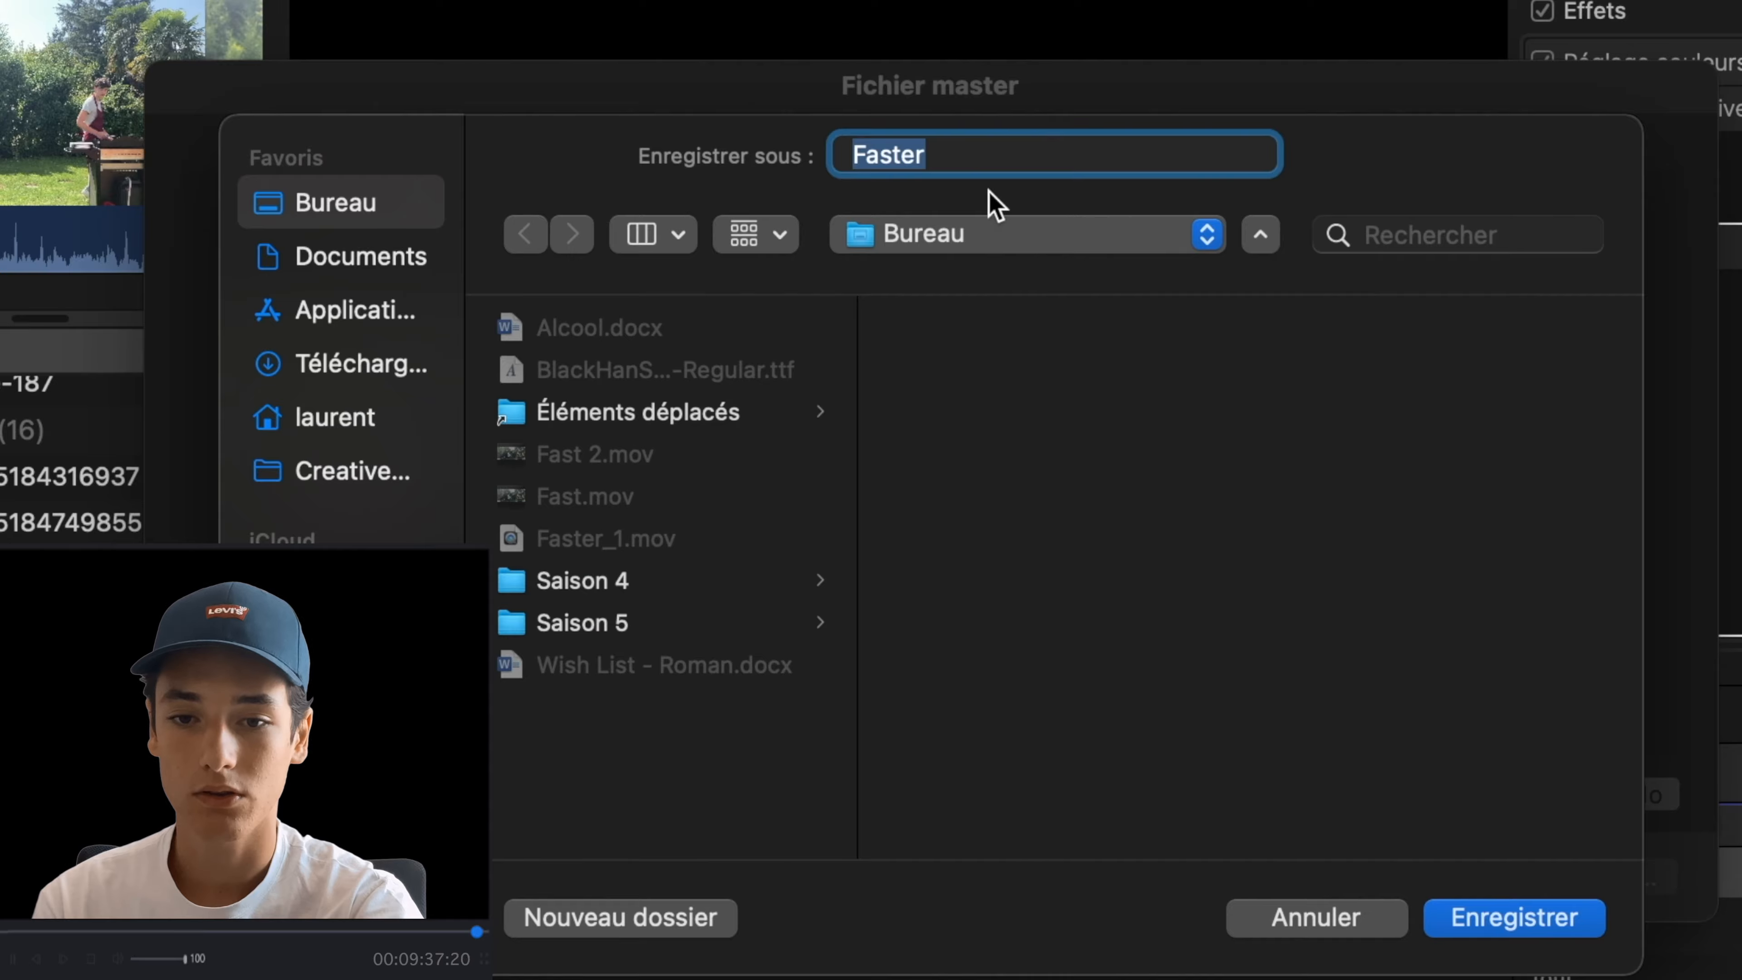